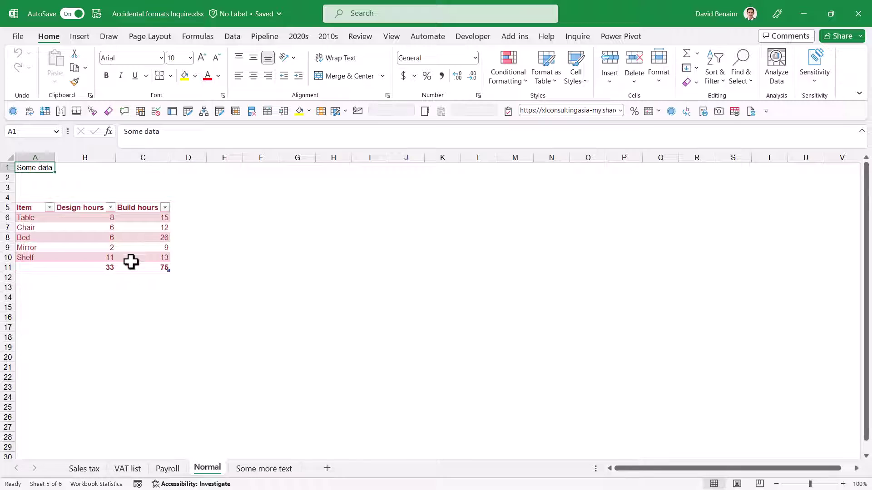
- Fill the Build hours total of 75 in C11 yellow and confirm C11 is the last used cell
{"action": "left_click", "coordinate": [148, 267]}
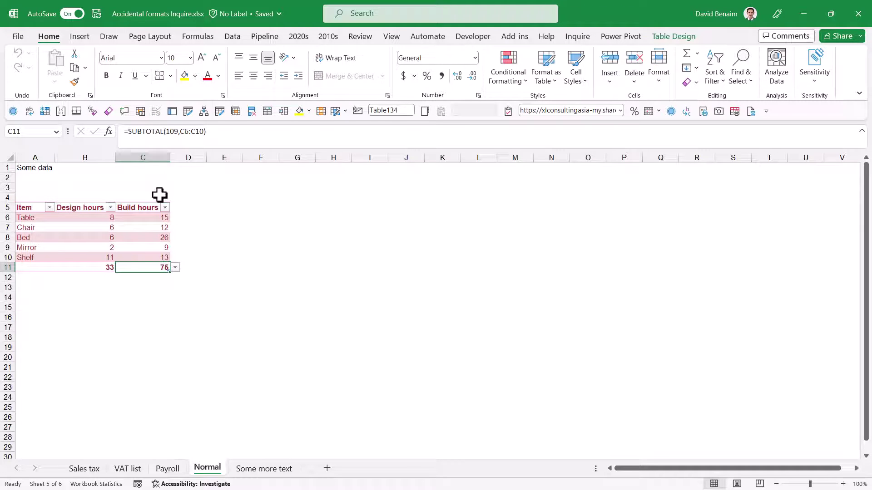
{"action": "left_click", "coordinate": [184, 76]}
{"action": "left_click", "coordinate": [29, 170]}
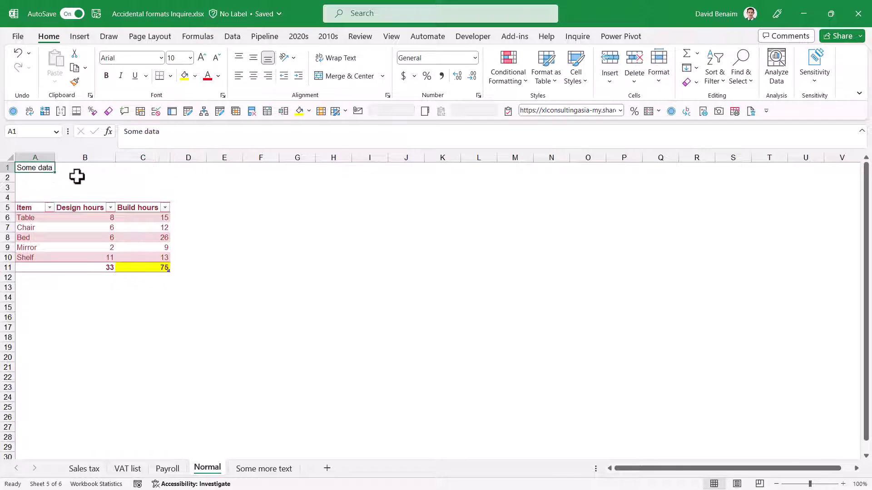
{"action": "left_click", "coordinate": [80, 176]}
{"action": "key", "text": "ctrl+End"}
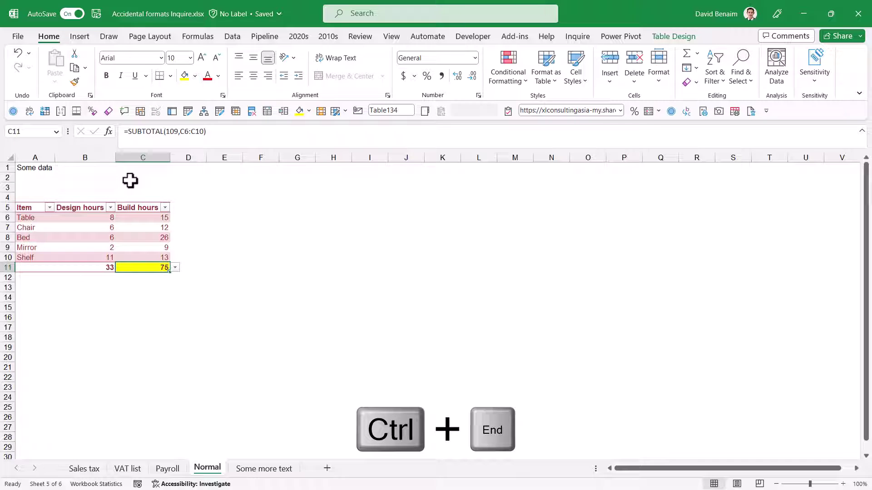
{"action": "key", "text": "ctrl+Home"}
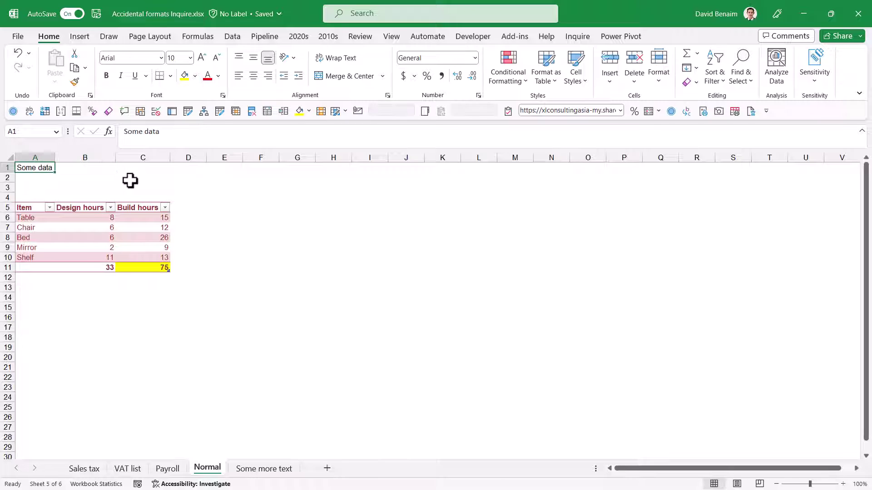
- Enter 'New' in F1 and check that the last used cell becomes F11
{"action": "left_click", "coordinate": [267, 169]}
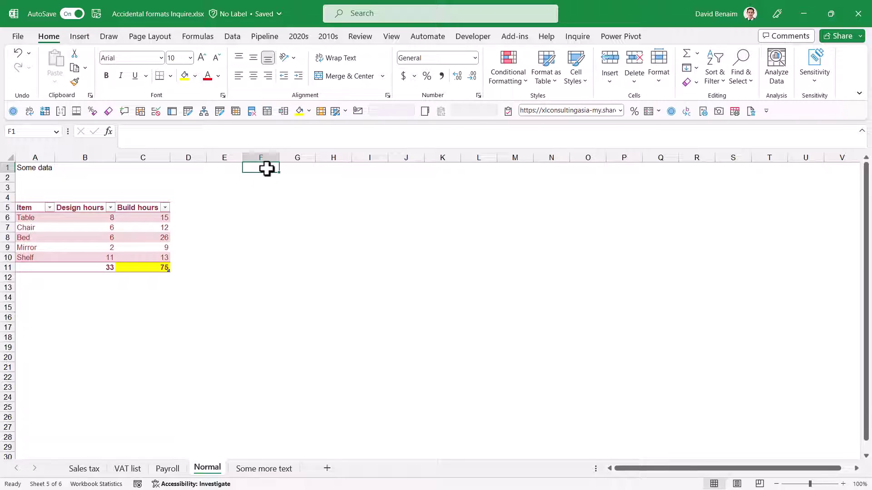
{"action": "type", "text": "New"}
{"action": "key", "text": "ctrl+Home"}
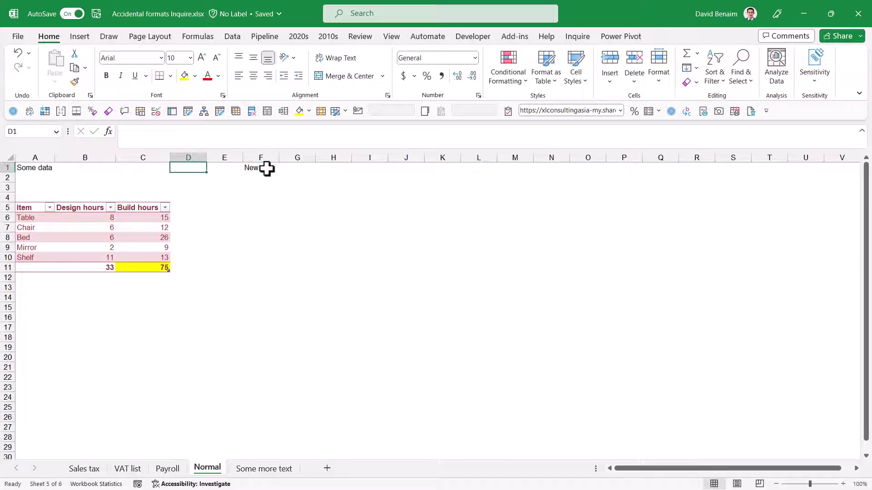
{"action": "key", "text": "ctrl+End"}
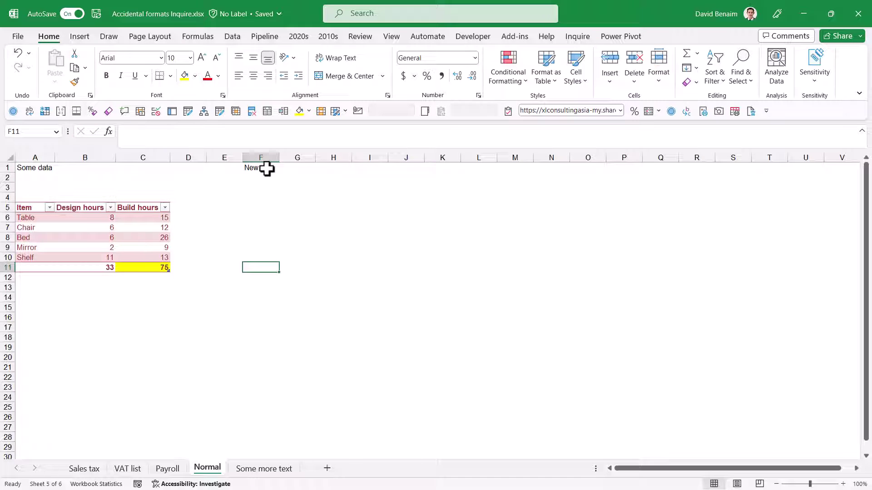
- Enter 'New' in A18, confirm the last used cell is F18, and fill F18 yellow
{"action": "left_click", "coordinate": [42, 337]}
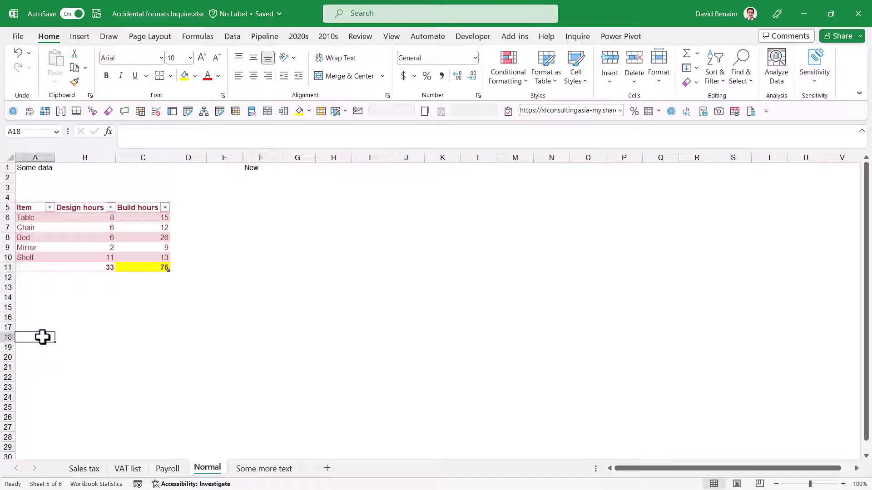
{"action": "type", "text": "New"}
{"action": "key", "text": "Return"}
{"action": "key", "text": "ctrl+Up"}
{"action": "key", "text": "ctrl+Up"}
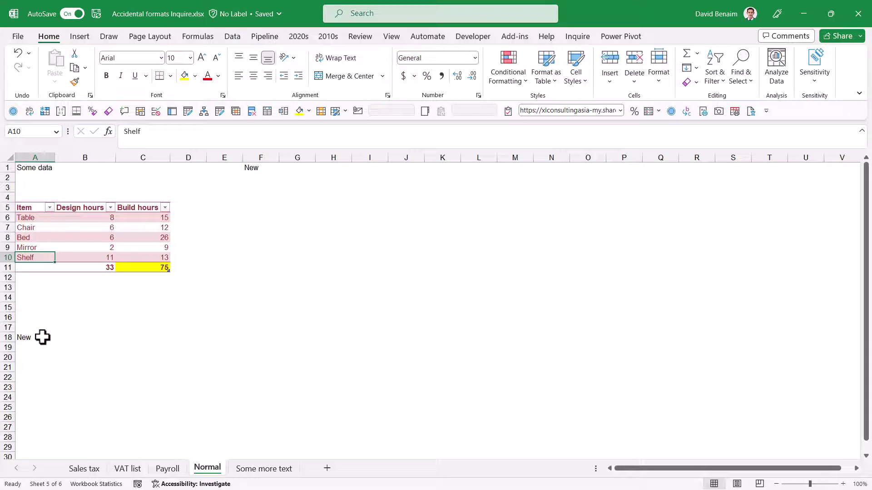
{"action": "key", "text": "ctrl+Home"}
{"action": "key", "text": "ctrl+End"}
{"action": "left_click", "coordinate": [184, 77]}
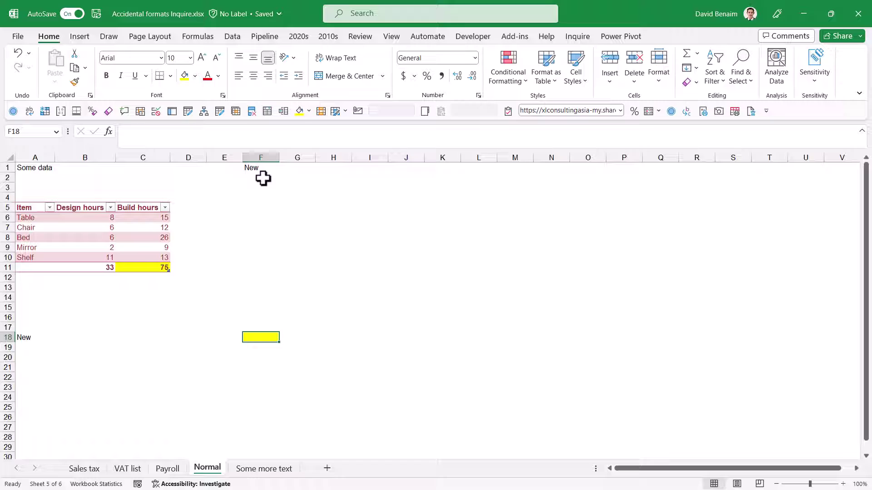
- Clear the 'New' entries from F1 and A18 and confirm the last cell is still F18
{"action": "left_click", "coordinate": [259, 170]}
{"action": "key", "text": "Delete"}
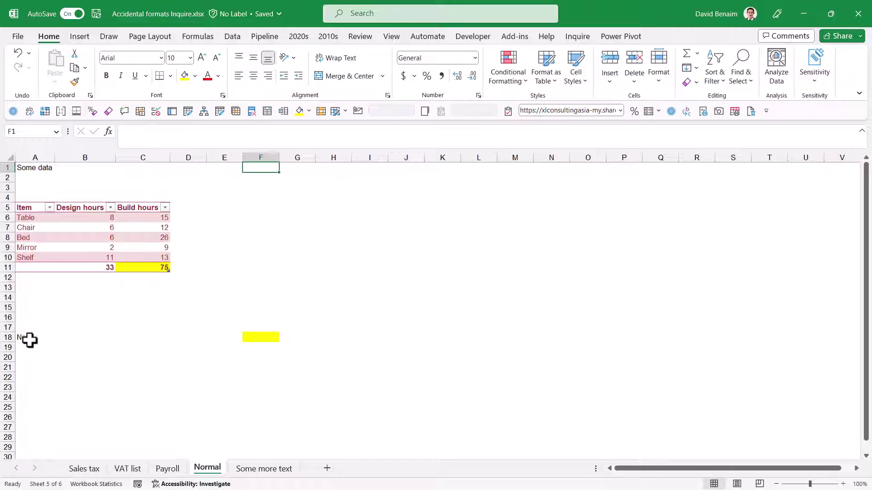
{"action": "left_click", "coordinate": [30, 339]}
{"action": "key", "text": "Delete"}
{"action": "key", "text": "ctrl+Home"}
{"action": "key", "text": "ctrl+End"}
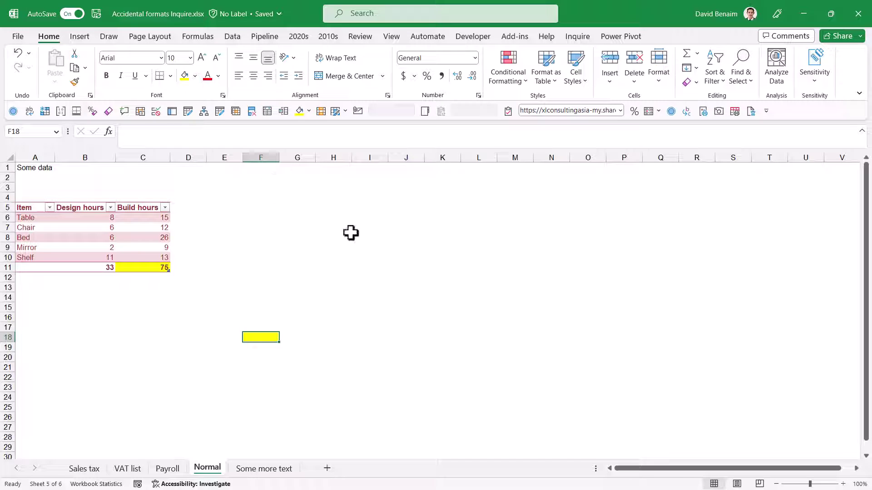
- Give empty cell M20 a pink fill and an orange font colour
{"action": "left_click", "coordinate": [514, 355]}
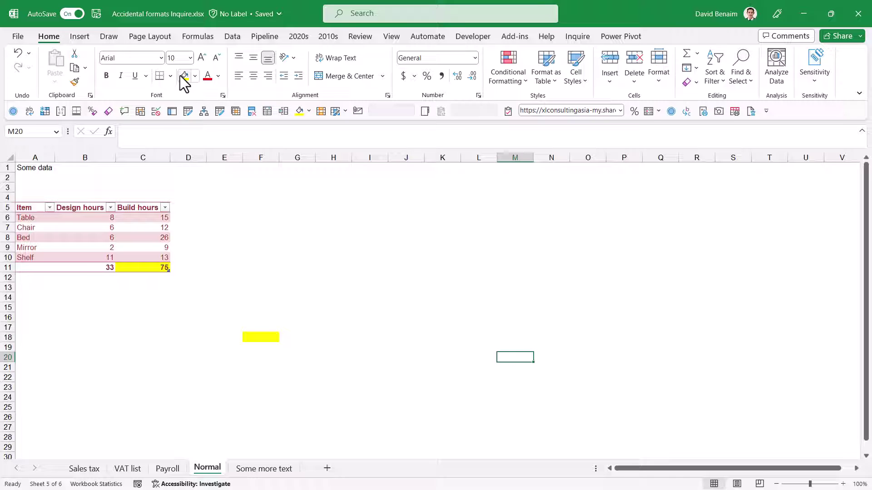
{"action": "left_click", "coordinate": [195, 76]}
{"action": "left_click", "coordinate": [231, 137]}
{"action": "left_click", "coordinate": [218, 75]}
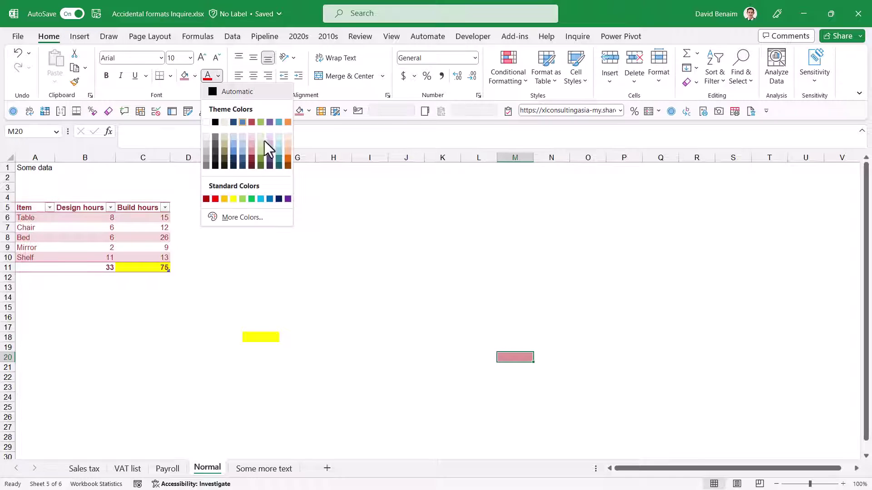
{"action": "left_click", "coordinate": [290, 128]}
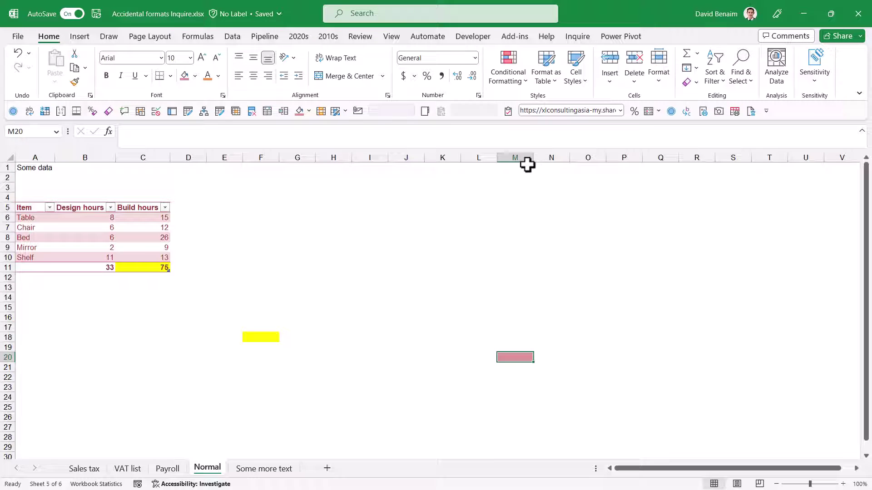
- Delete column M, then check where the last used cell lands
{"action": "left_click", "coordinate": [525, 159]}
{"action": "right_click", "coordinate": [525, 158]}
{"action": "left_click", "coordinate": [571, 291]}
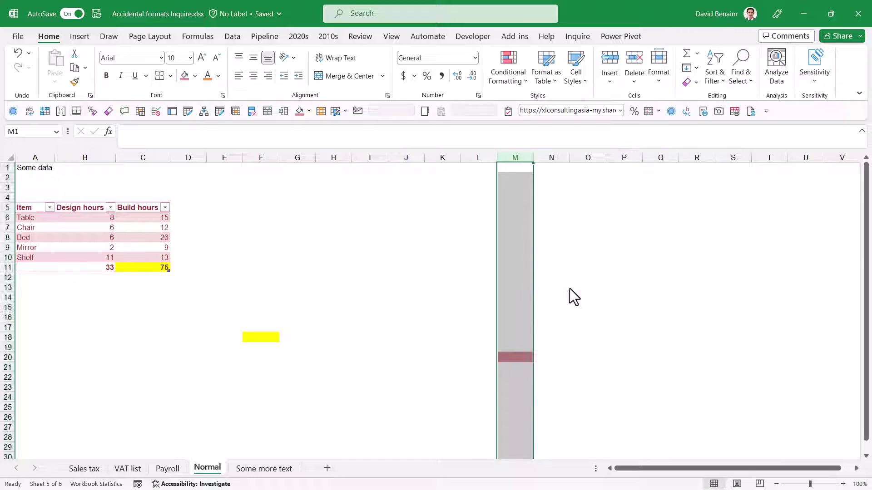
{"action": "left_click", "coordinate": [53, 168]}
{"action": "key", "text": "ctrl+End"}
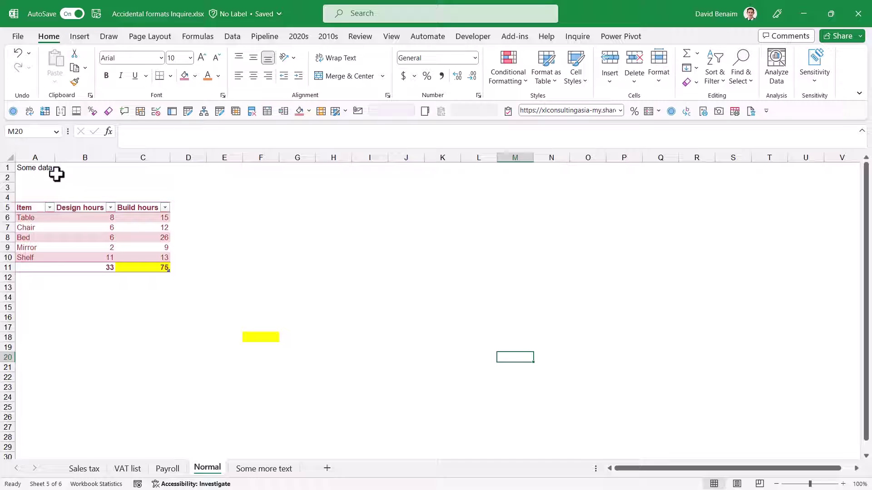
- Select A1 with 'Some data' and turn AutoSave off and back on
{"action": "left_click", "coordinate": [38, 168]}
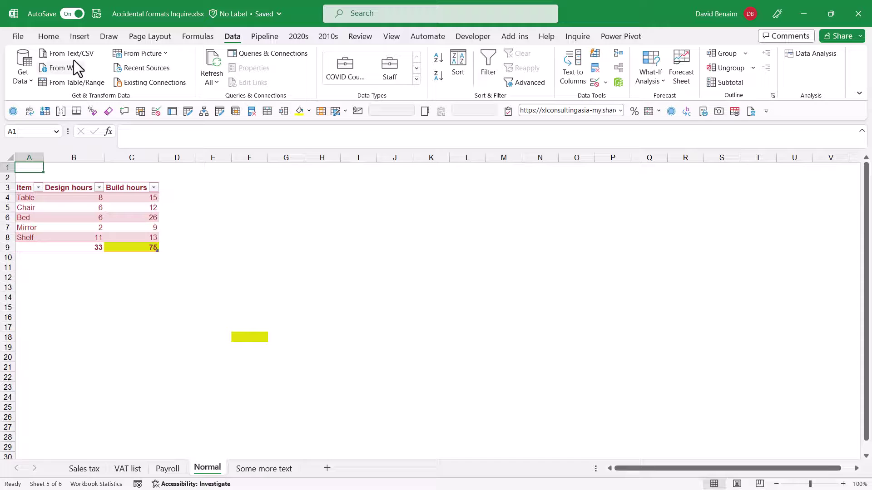
{"action": "left_click", "coordinate": [70, 14]}
{"action": "left_click", "coordinate": [70, 14]}
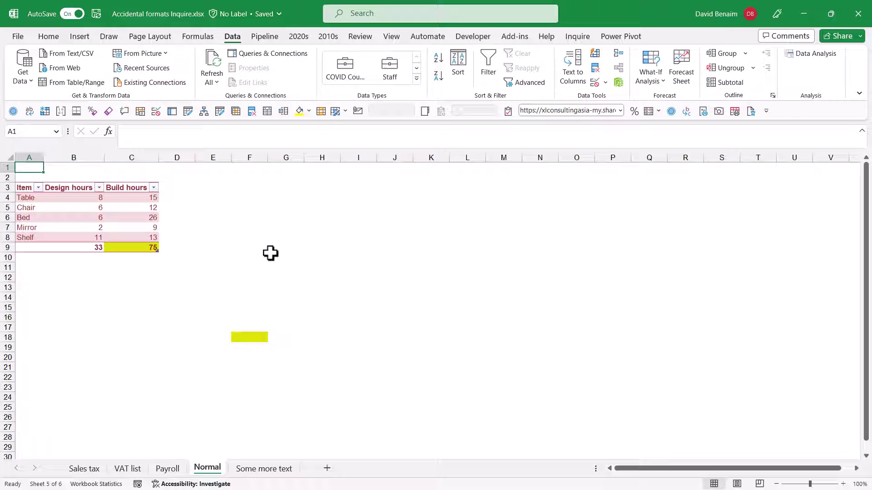
- View the workbook's Info page showing 12.5MB and open its file location
{"action": "left_click", "coordinate": [18, 38]}
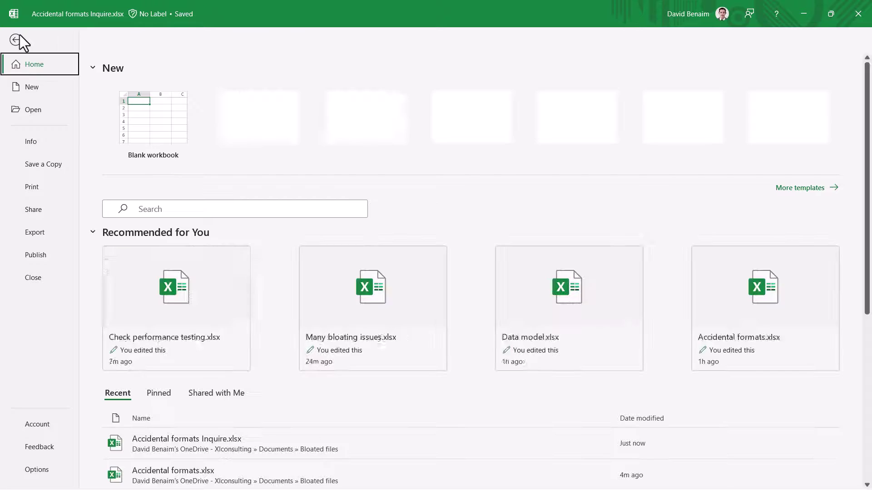
{"action": "left_click", "coordinate": [31, 142]}
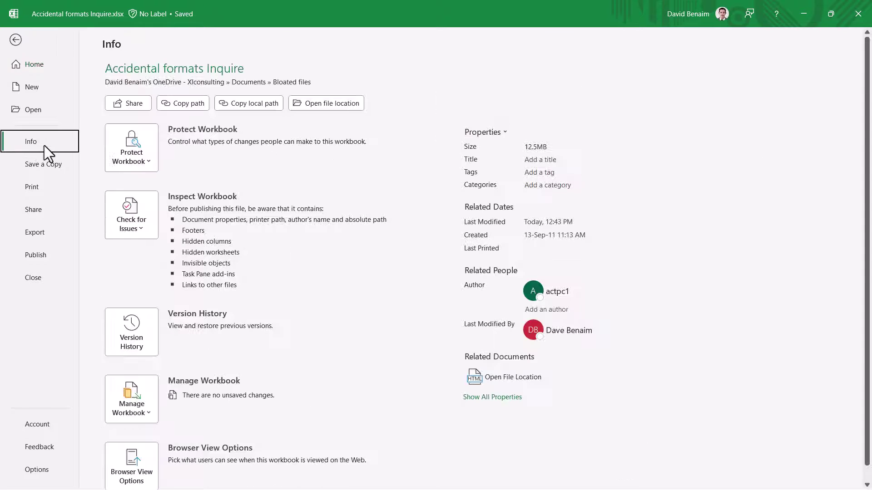
{"action": "left_click", "coordinate": [508, 380]}
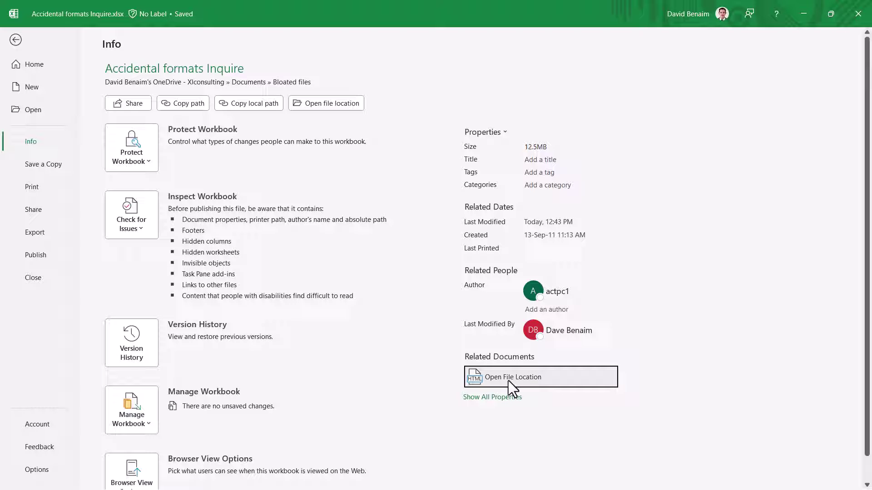
{"action": "left_click", "coordinate": [321, 103]}
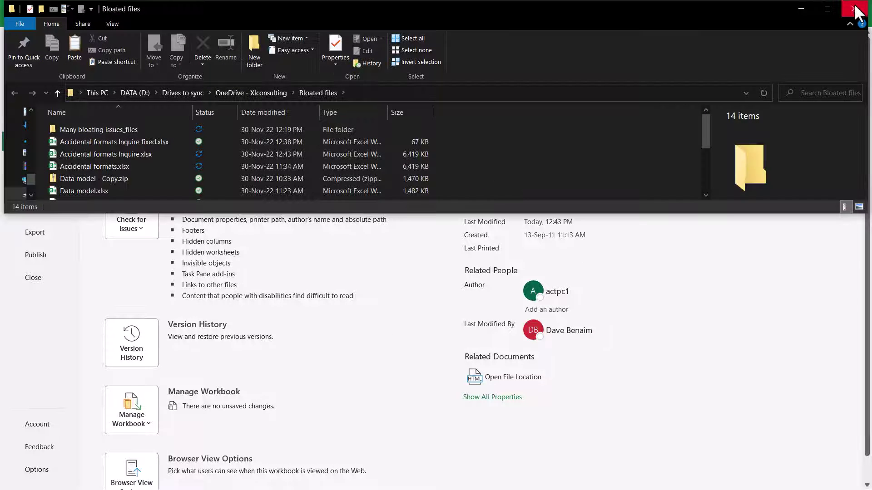
- Close File Explorer and switch to the Bloated files folder on OneDrive in the browser
{"action": "left_click", "coordinate": [857, 10]}
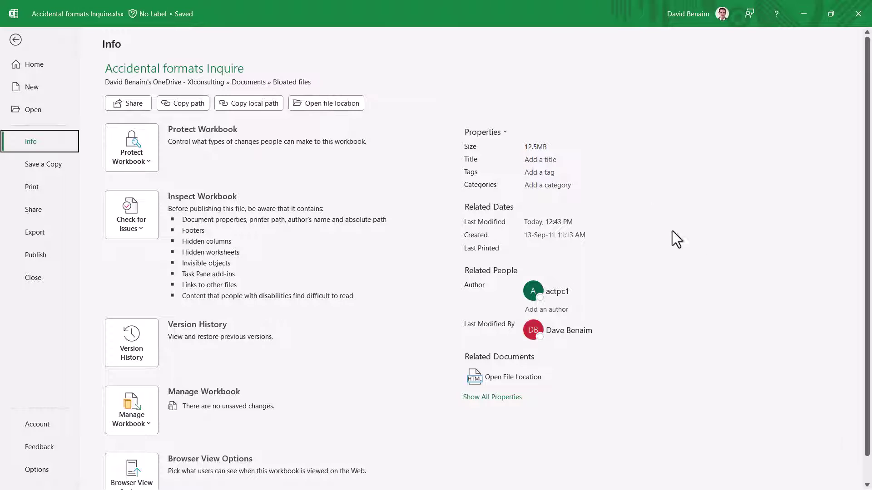
{"action": "key", "text": "alt+Tab"}
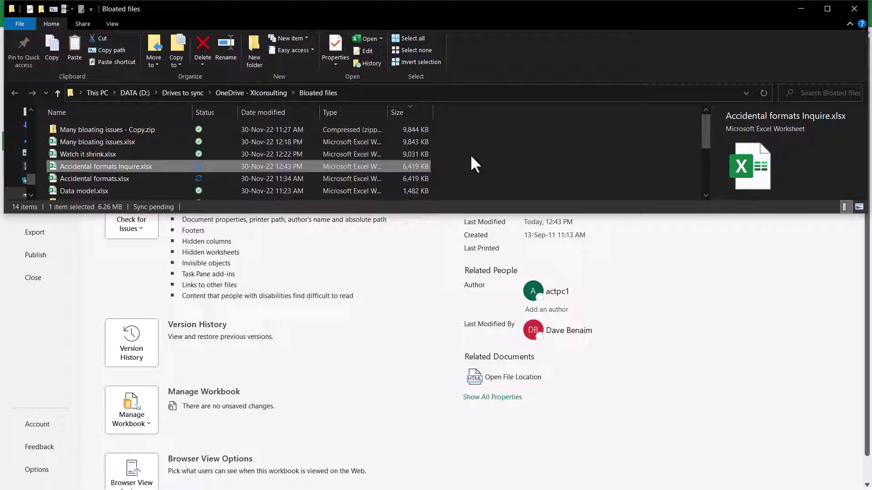
{"action": "key", "text": "alt+Tab"}
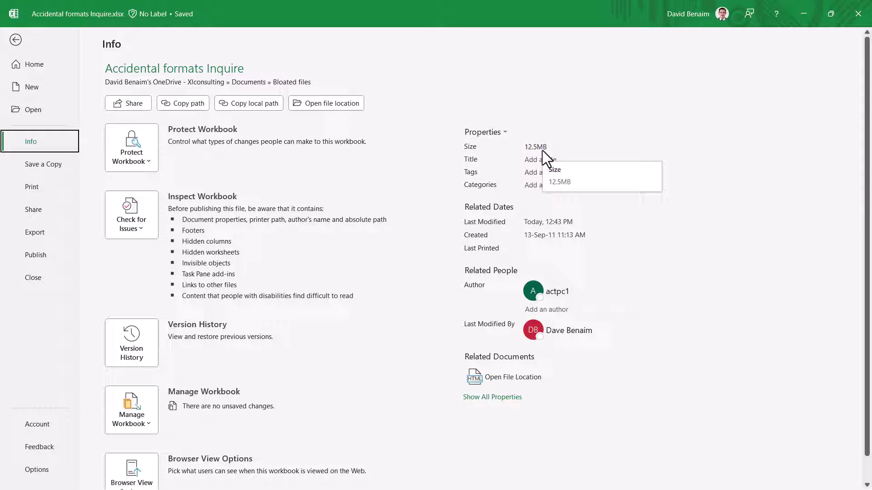
{"action": "key", "text": "alt+Tab"}
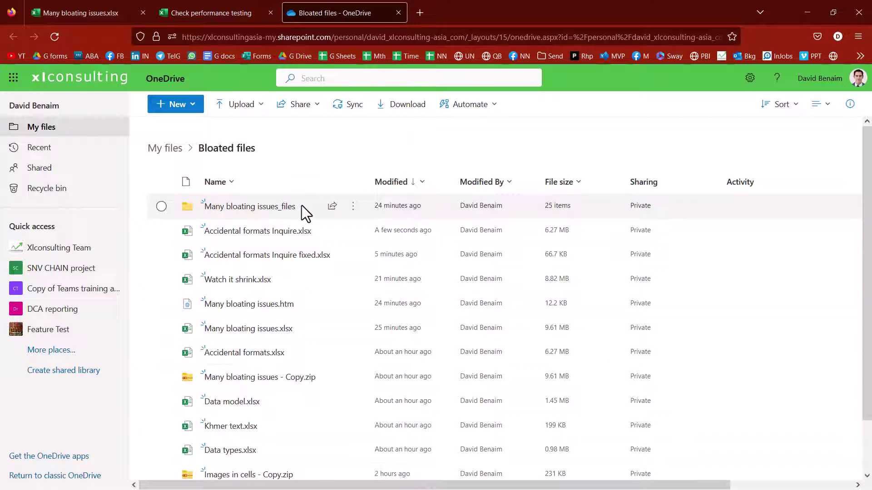
- Open Accidental formats Inquire.xlsx in Excel for the web and switch to the single-line ribbon
{"action": "left_click", "coordinate": [254, 233]}
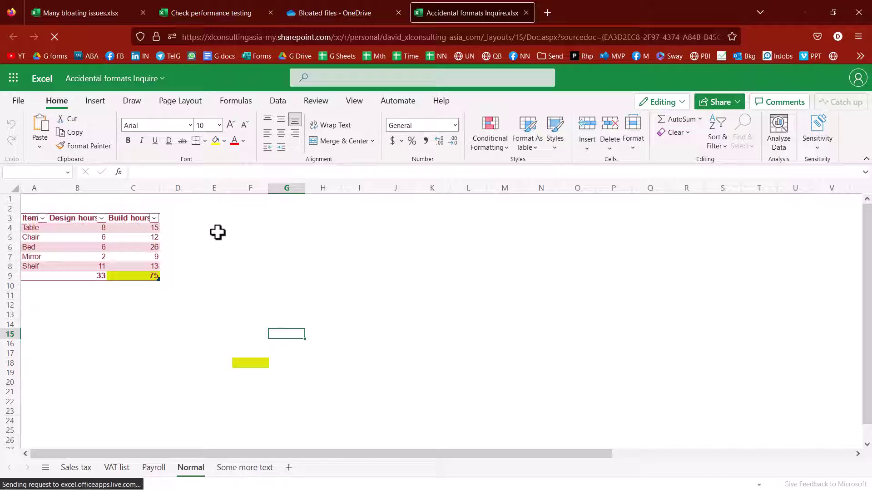
{"action": "left_click", "coordinate": [218, 230]}
{"action": "left_click", "coordinate": [318, 103]}
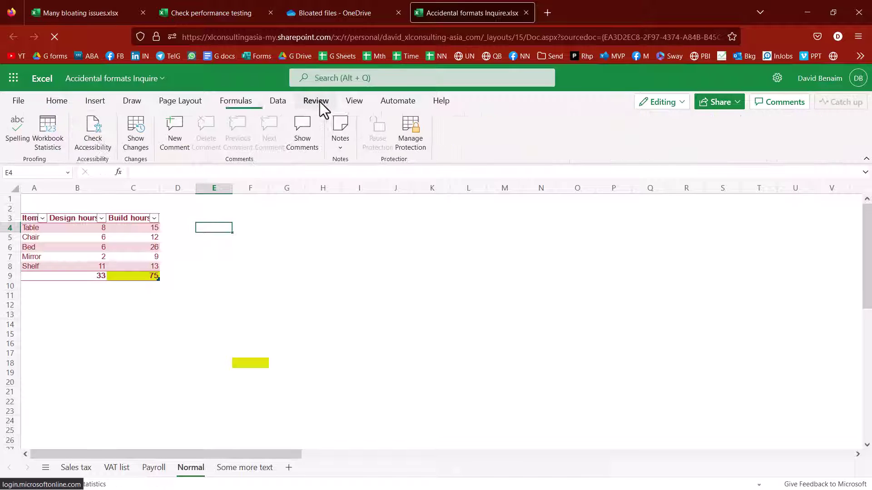
{"action": "left_click", "coordinate": [866, 158]}
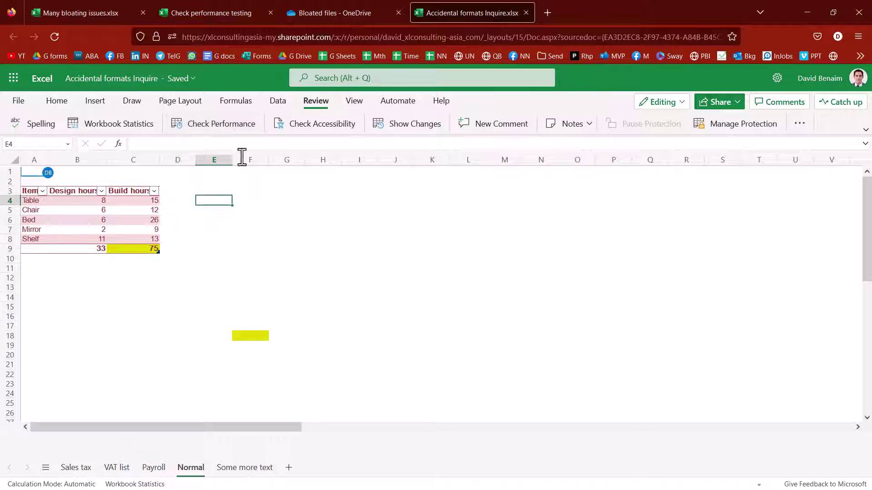
- Run Check Performance, inspect flagged G15 and F18, and optimize the Normal sheet's 4 cells
{"action": "left_click", "coordinate": [213, 127]}
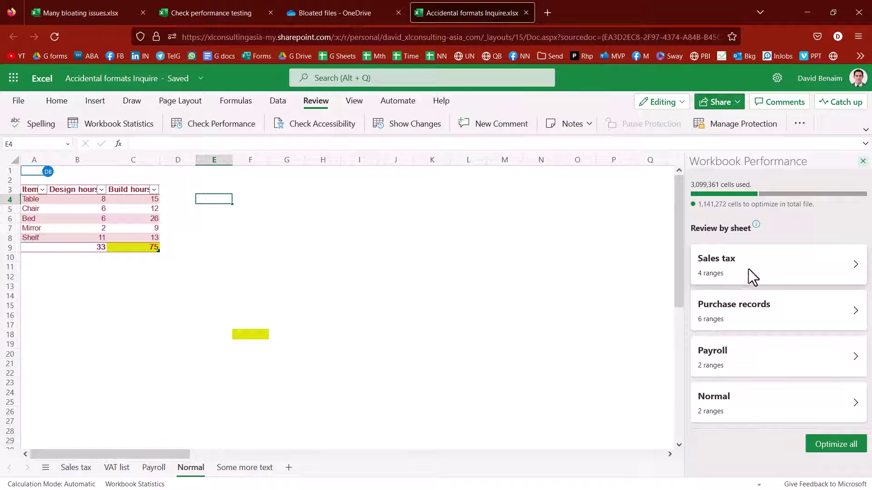
{"action": "left_click", "coordinate": [740, 404]}
{"action": "left_click", "coordinate": [728, 262]}
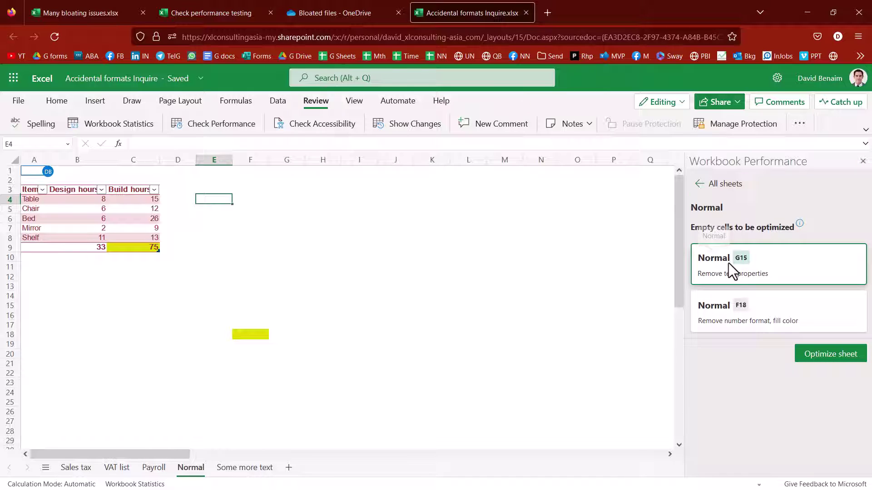
{"action": "left_click", "coordinate": [765, 306]}
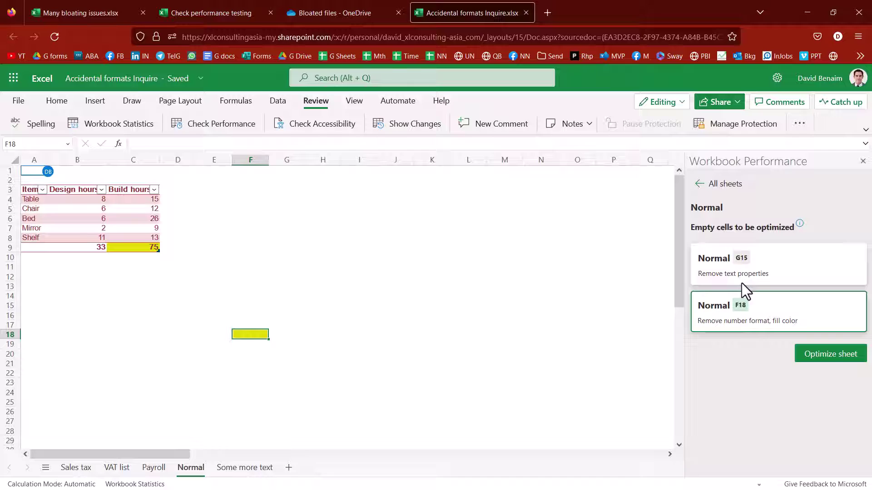
{"action": "left_click", "coordinate": [830, 356]}
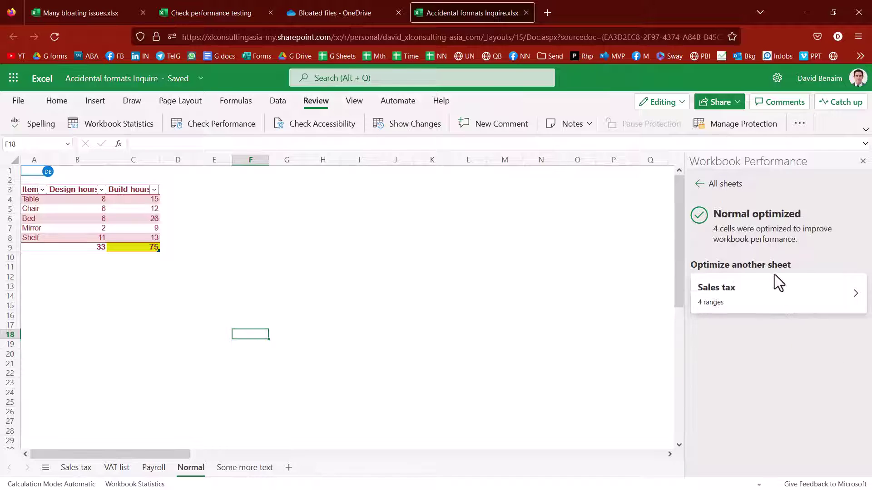
{"action": "left_click", "coordinate": [699, 184]}
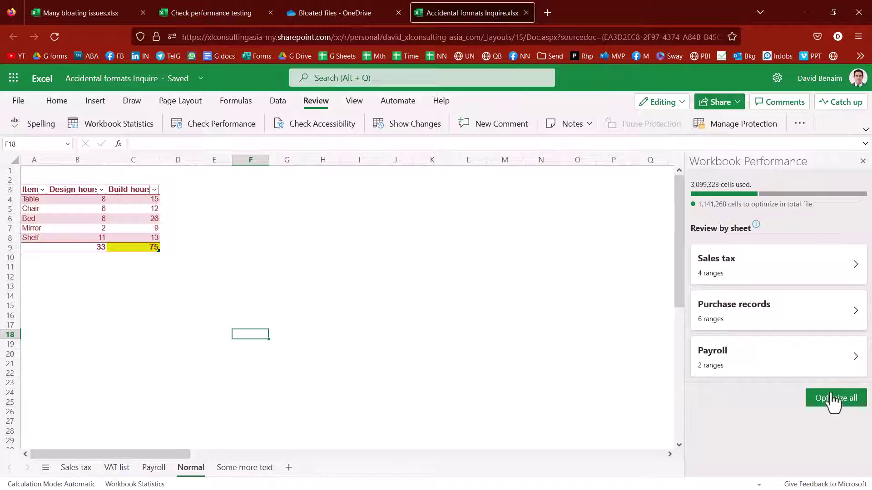
- Review Sales tax's flagged ranges K36, K39:XDD42, L46:N46 and K44
{"action": "left_click", "coordinate": [748, 262]}
{"action": "left_click", "coordinate": [764, 270]}
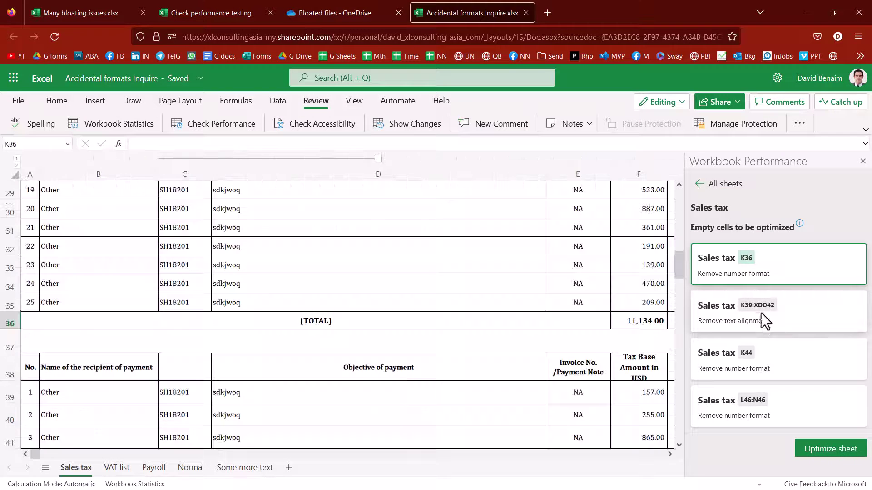
{"action": "left_click", "coordinate": [764, 318]}
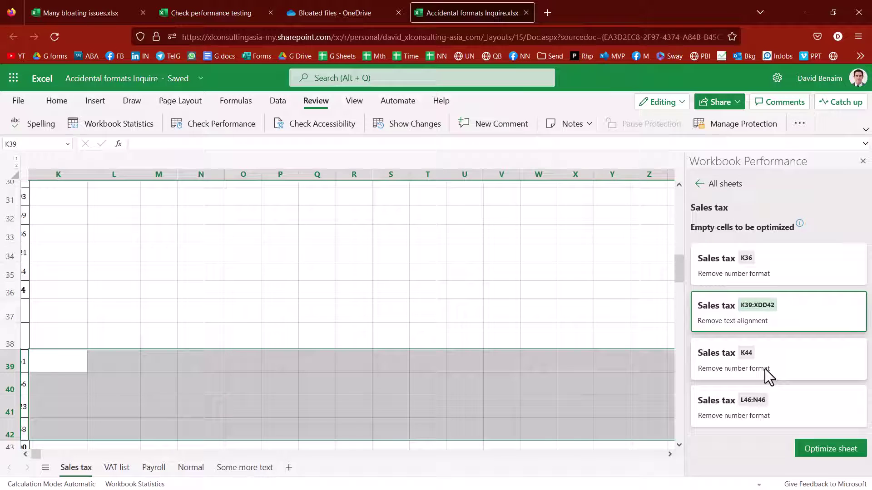
{"action": "left_click", "coordinate": [762, 404]}
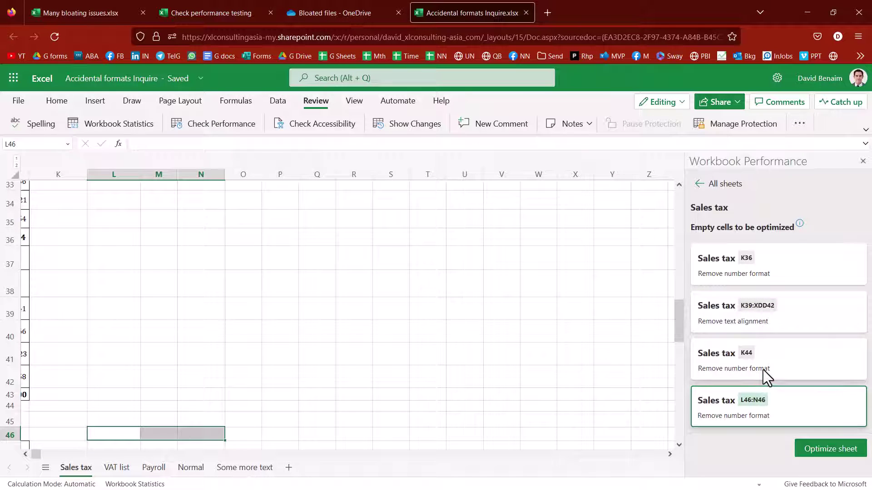
{"action": "left_click", "coordinate": [765, 375]}
{"action": "left_click", "coordinate": [768, 325]}
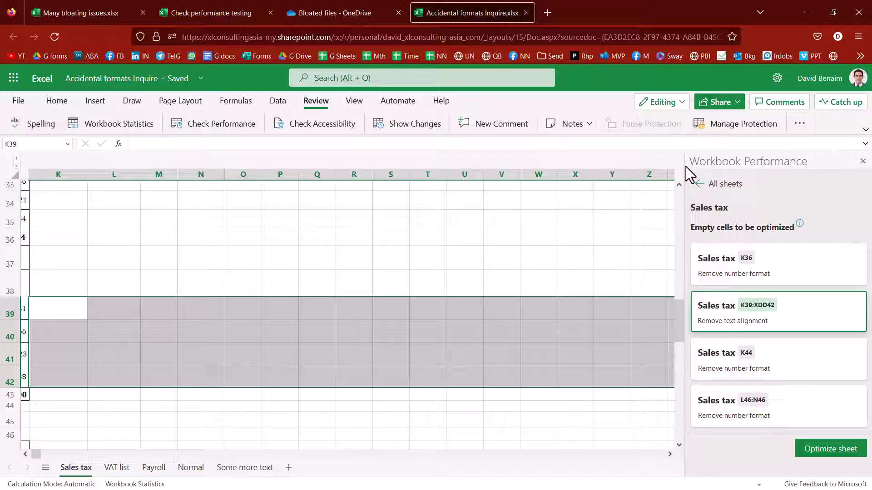
- Review the Payroll sheet's flagged range U26:Y29
{"action": "left_click", "coordinate": [698, 183]}
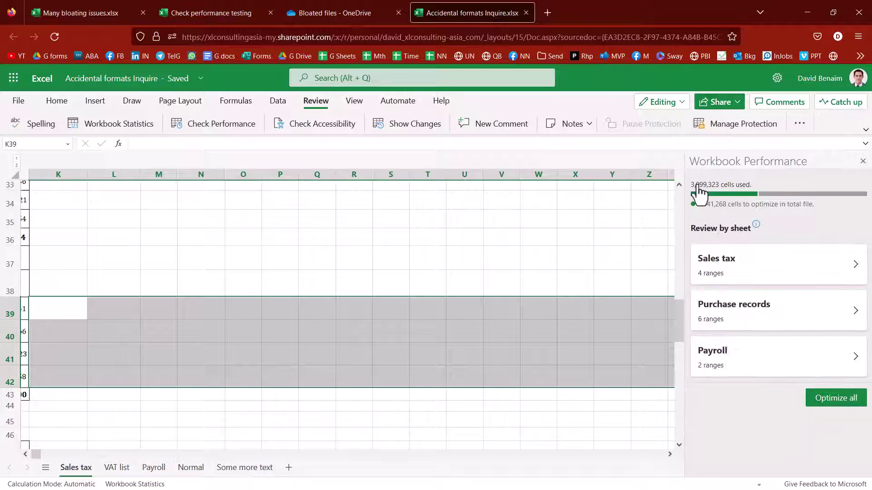
{"action": "left_click", "coordinate": [742, 353]}
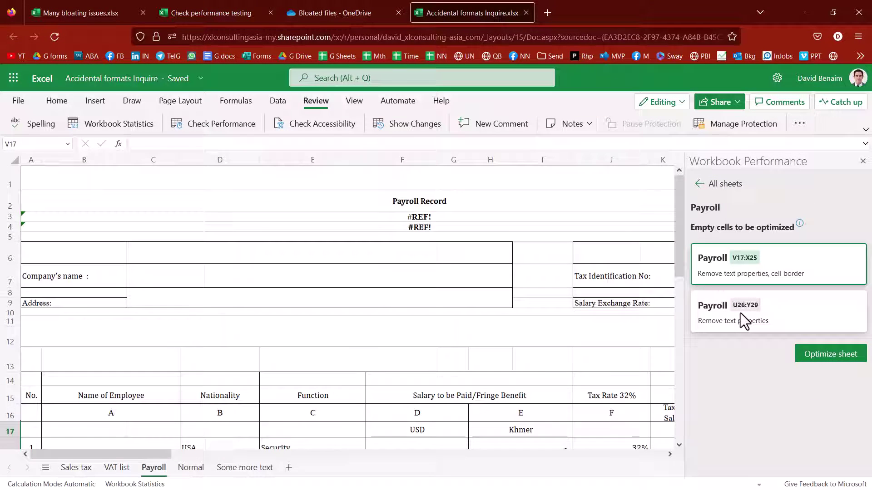
{"action": "left_click", "coordinate": [740, 313]}
{"action": "left_click", "coordinate": [699, 184]}
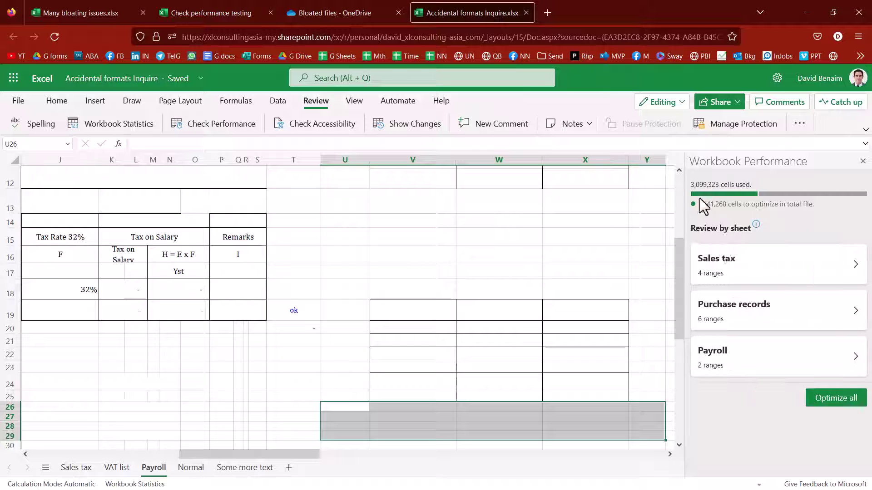
- Return to Sales tax's range K39:XDD42, then to cell K36
{"action": "left_click", "coordinate": [740, 274]}
{"action": "left_click", "coordinate": [767, 312]}
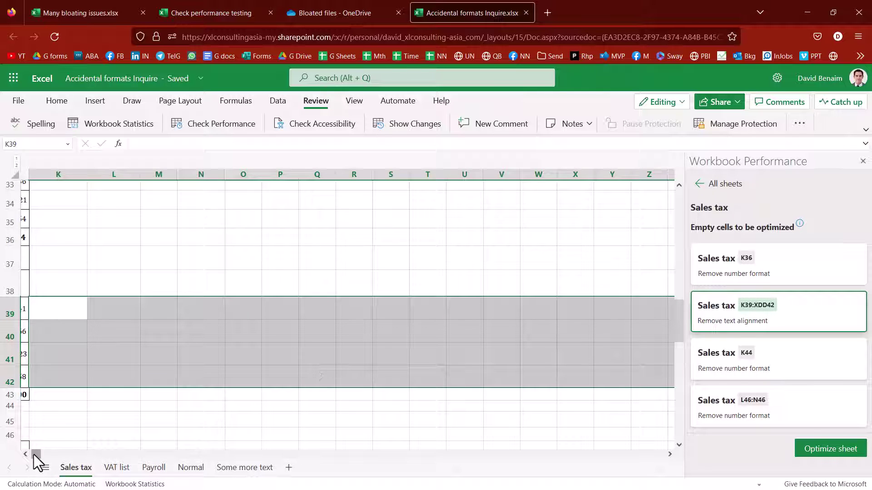
{"action": "mouse_move", "coordinate": [35, 454]}
{"action": "left_mouse_down"}
{"action": "mouse_move", "coordinate": [521, 421]}
{"action": "mouse_move", "coordinate": [26, 442]}
{"action": "left_mouse_up"}
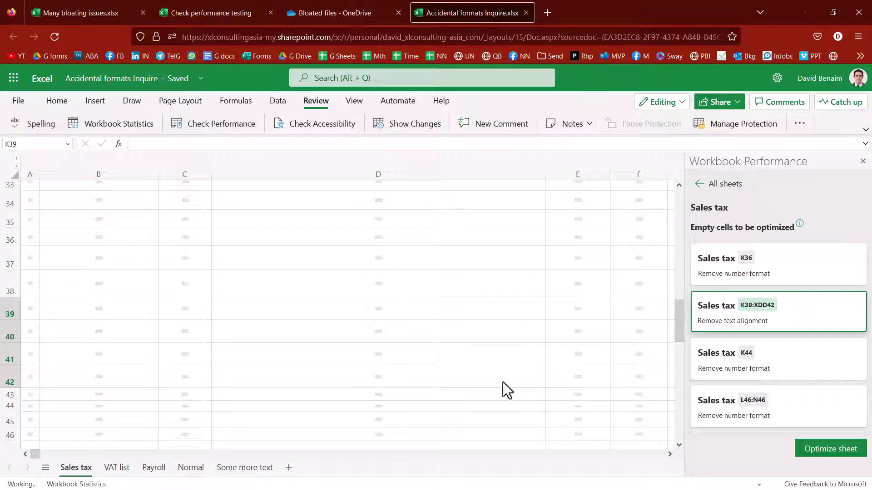
{"action": "left_click", "coordinate": [751, 272]}
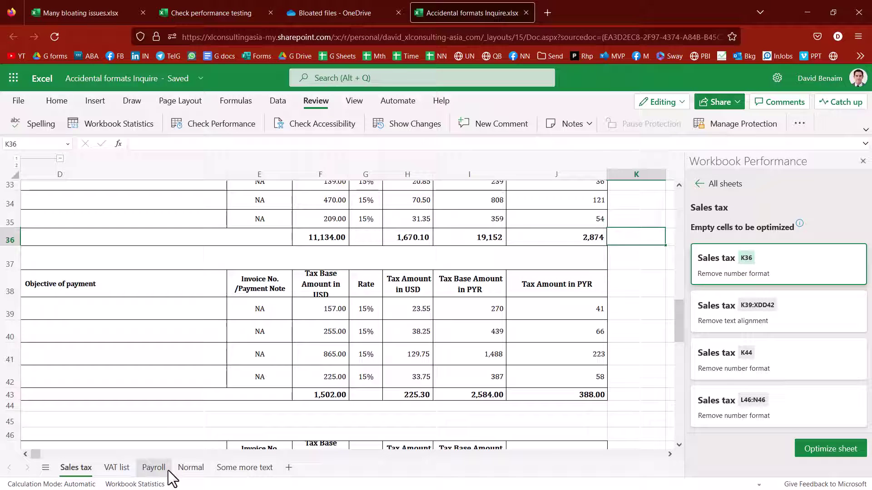
- Hide the Payroll sheet and check its optimization details in the performance pane
{"action": "left_click", "coordinate": [154, 469]}
{"action": "right_click", "coordinate": [155, 469]}
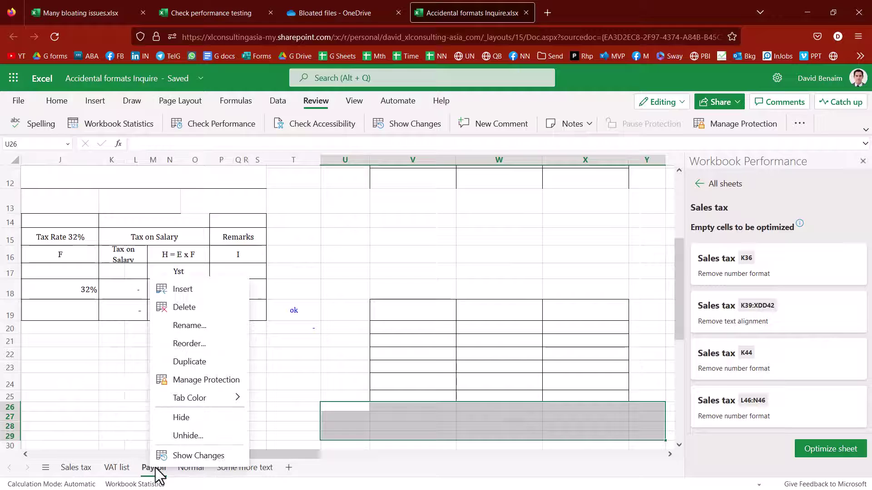
{"action": "left_click", "coordinate": [196, 417]}
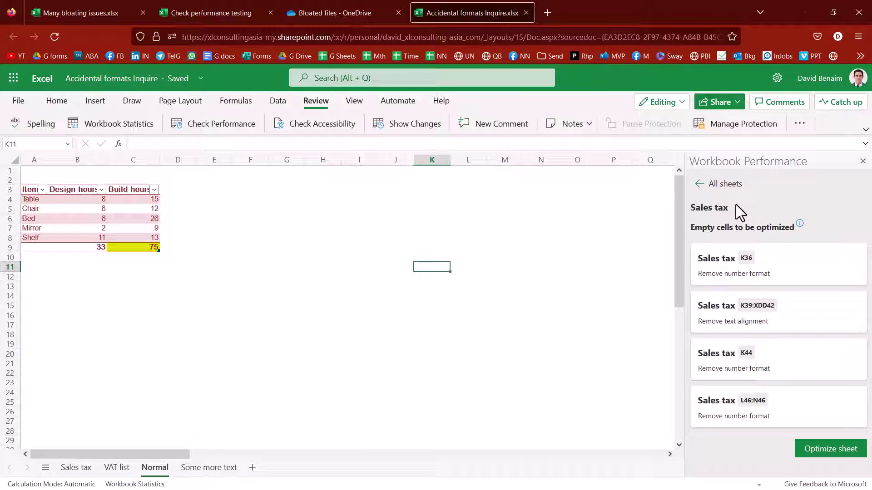
{"action": "left_click", "coordinate": [699, 184]}
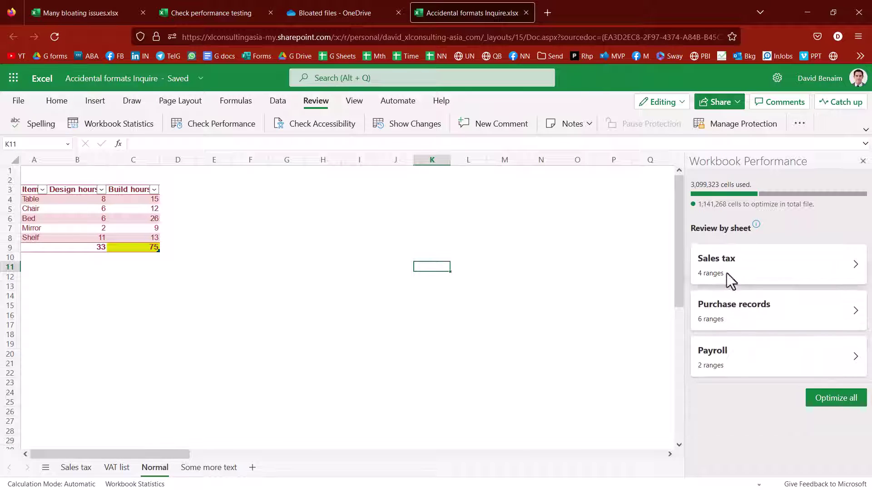
{"action": "left_click", "coordinate": [731, 358]}
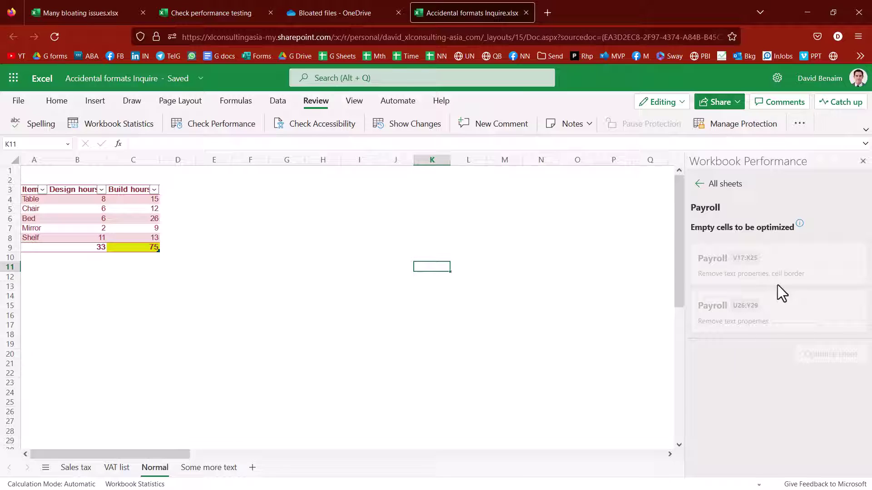
{"action": "mouse_move", "coordinate": [798, 223]}
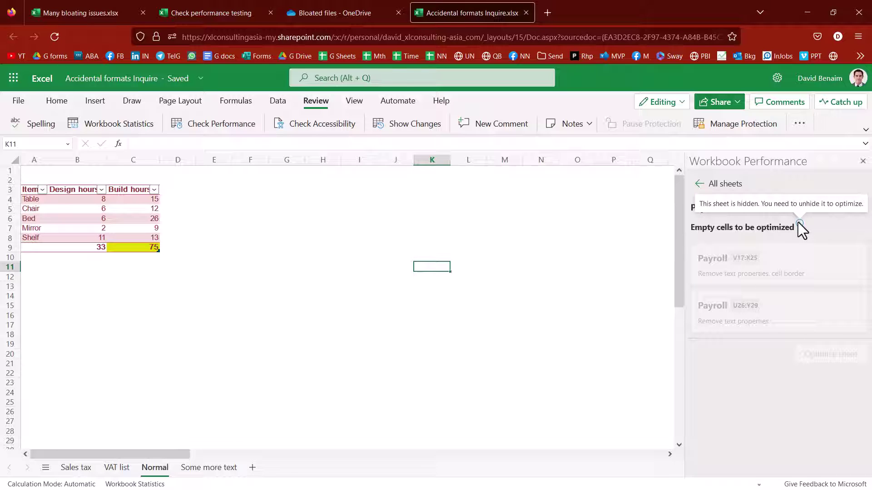
- Unhide the Purchase records and Payroll sheets and return to the all-sheets overview
{"action": "right_click", "coordinate": [155, 467]}
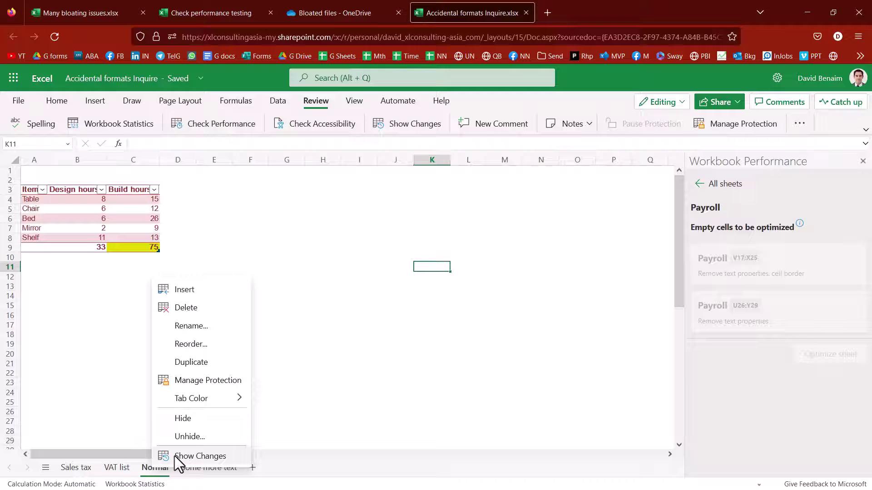
{"action": "left_click", "coordinate": [214, 436]}
{"action": "left_click", "coordinate": [360, 251]}
{"action": "left_click", "coordinate": [435, 357]}
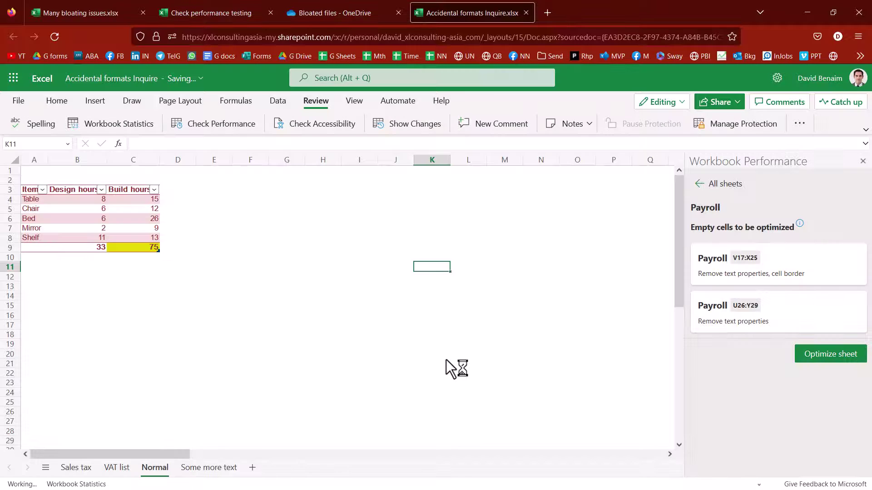
{"action": "left_click", "coordinate": [702, 184]}
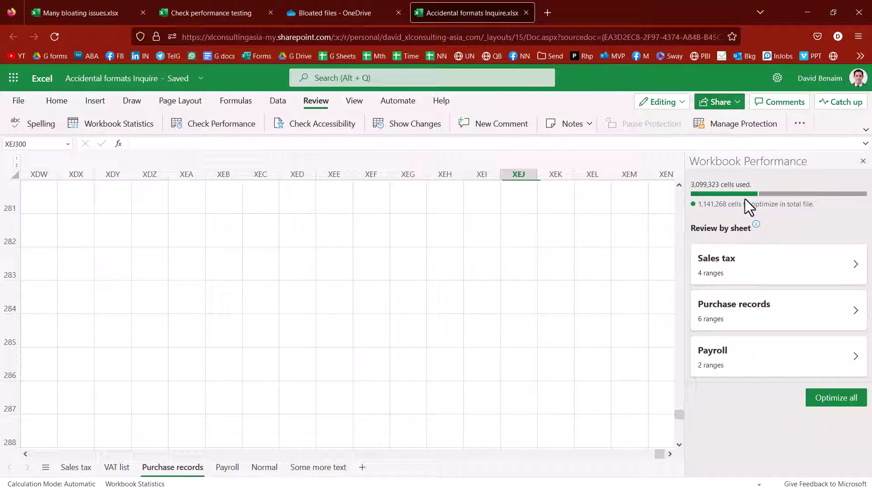
{"action": "left_click", "coordinate": [497, 262]}
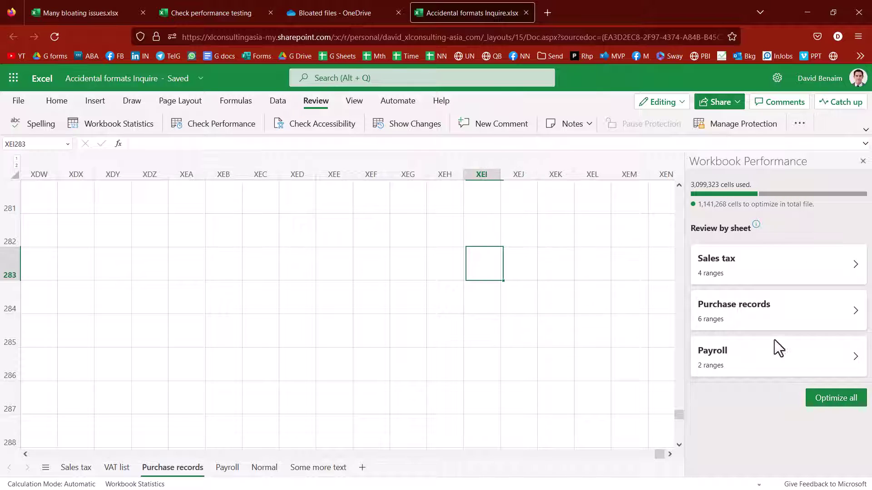
- Try optimizing all remaining sheets, then dismiss the save dialog without saving
{"action": "left_click", "coordinate": [829, 400]}
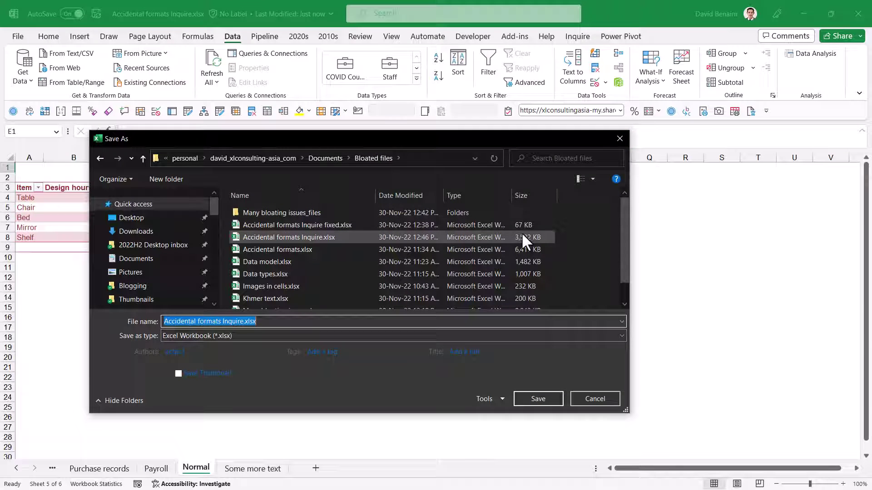
{"action": "left_click", "coordinate": [523, 238]}
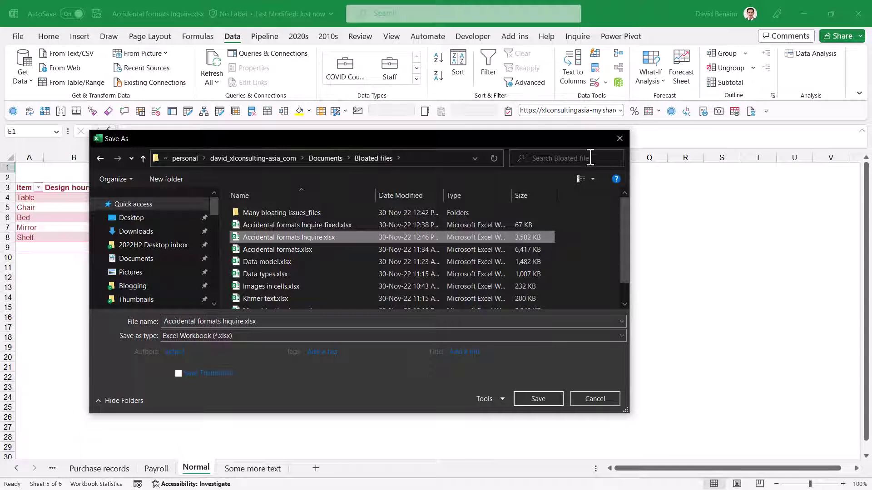
{"action": "left_click", "coordinate": [620, 138]}
{"action": "left_click", "coordinate": [239, 218]}
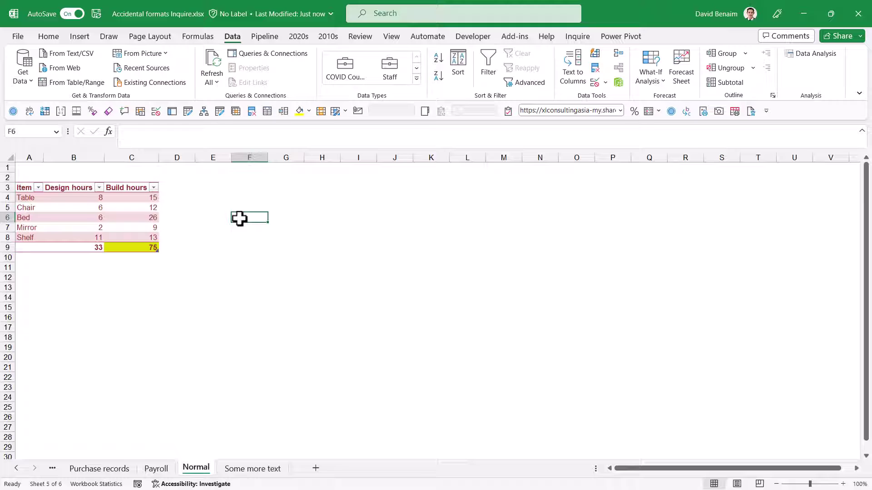
- Open the 11:34 AM version of the workbook from Version History
{"action": "left_click", "coordinate": [161, 14]}
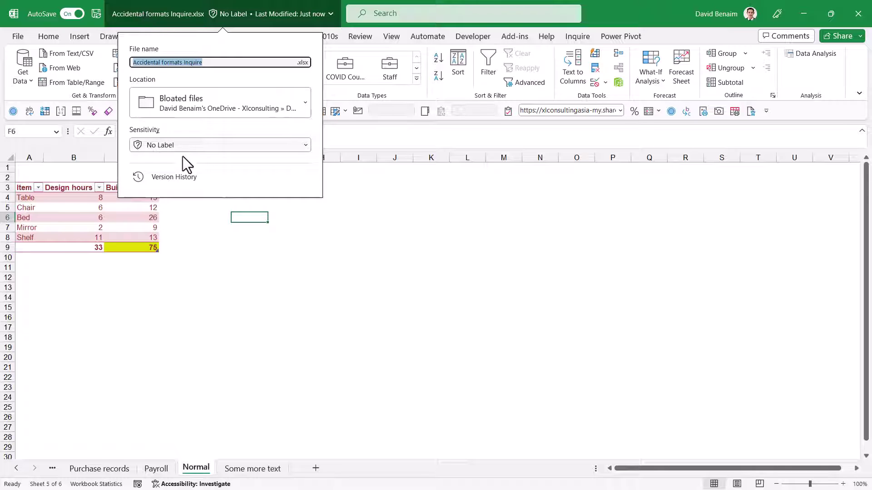
{"action": "left_click", "coordinate": [172, 178]}
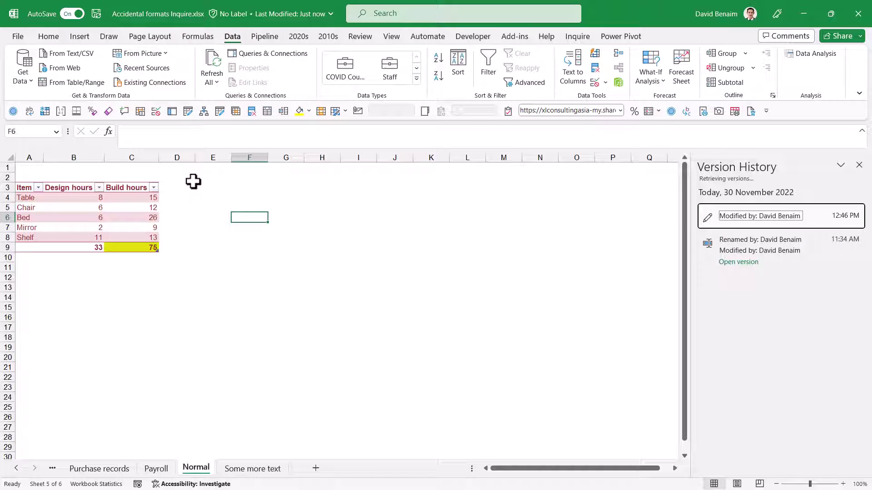
{"action": "left_click", "coordinate": [757, 250]}
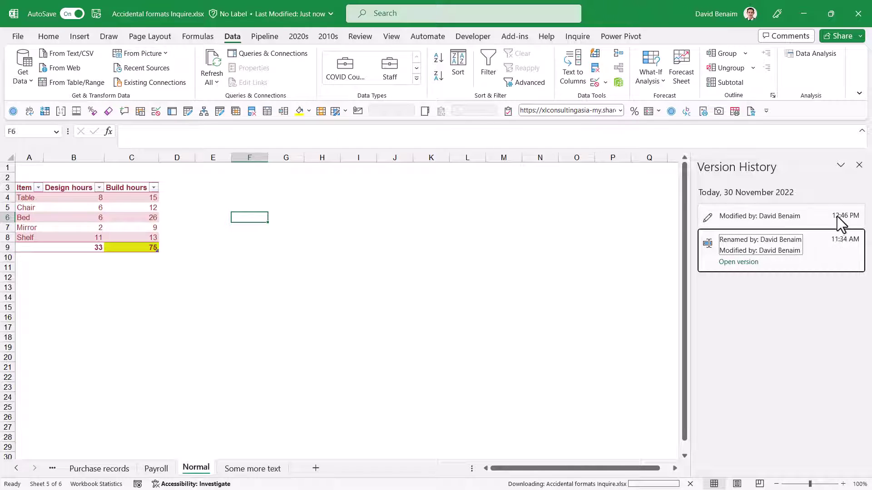
{"action": "left_click", "coordinate": [776, 249]}
{"action": "left_click", "coordinate": [539, 255]}
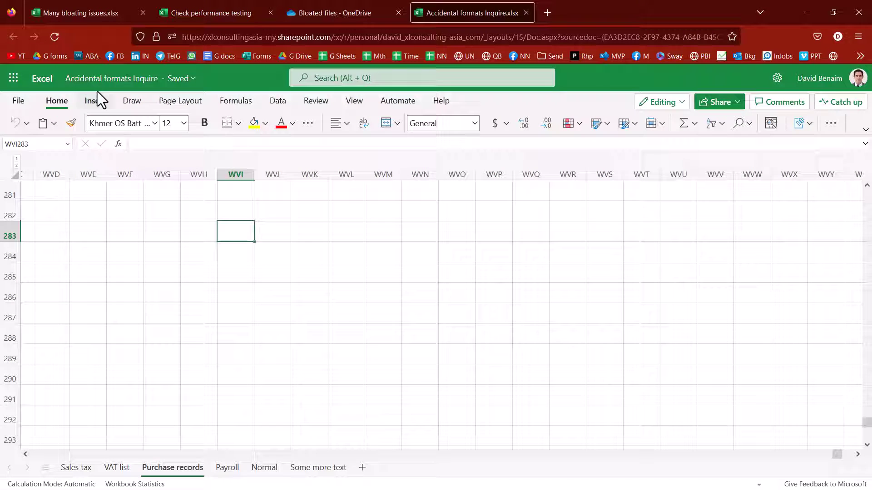
- Review the browser version history, expanding the 1 hour ago and 2 minutes ago entries
{"action": "left_click", "coordinate": [116, 82]}
{"action": "left_click", "coordinate": [68, 252]}
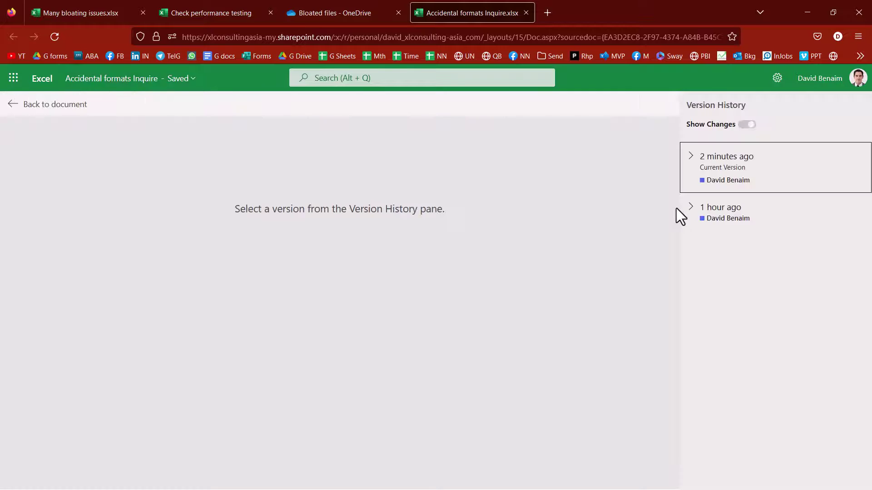
{"action": "left_click", "coordinate": [692, 208]}
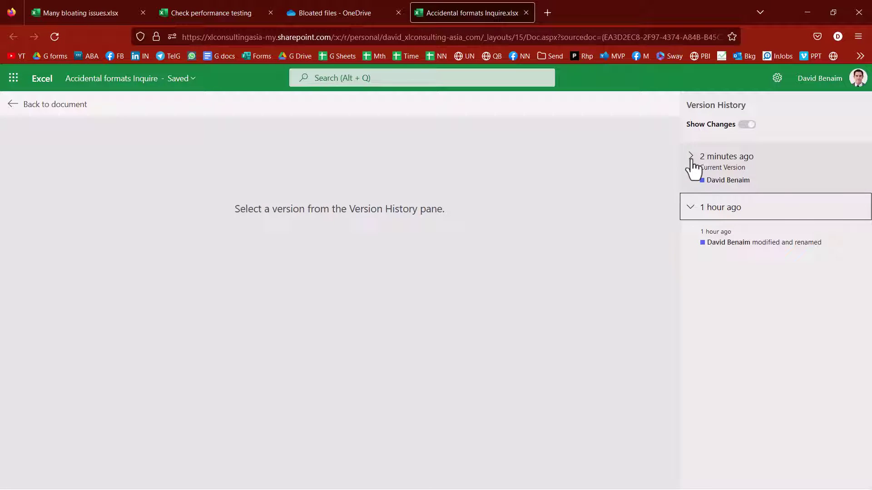
{"action": "left_click", "coordinate": [692, 163]}
{"action": "left_click", "coordinate": [25, 101]}
{"action": "left_click", "coordinate": [187, 217]}
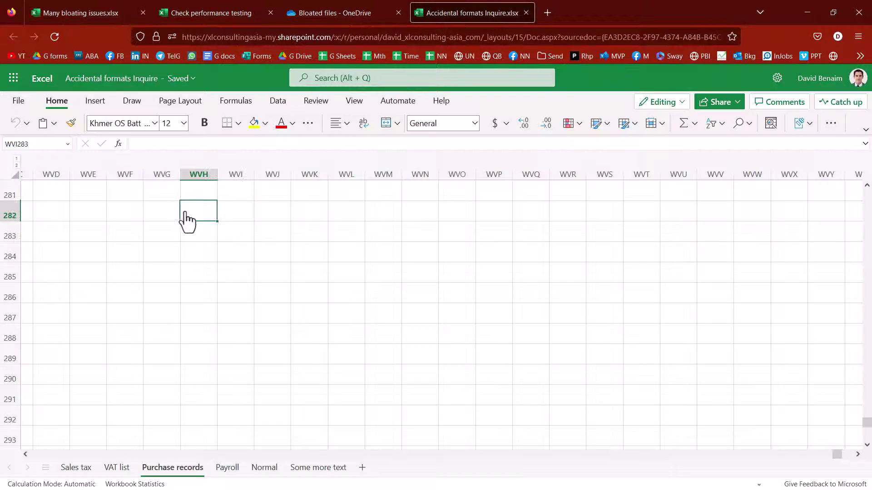
- In the Check performance testing workbook, enter 'text' in D1 and 'Text' in A5
{"action": "left_click", "coordinate": [228, 15]}
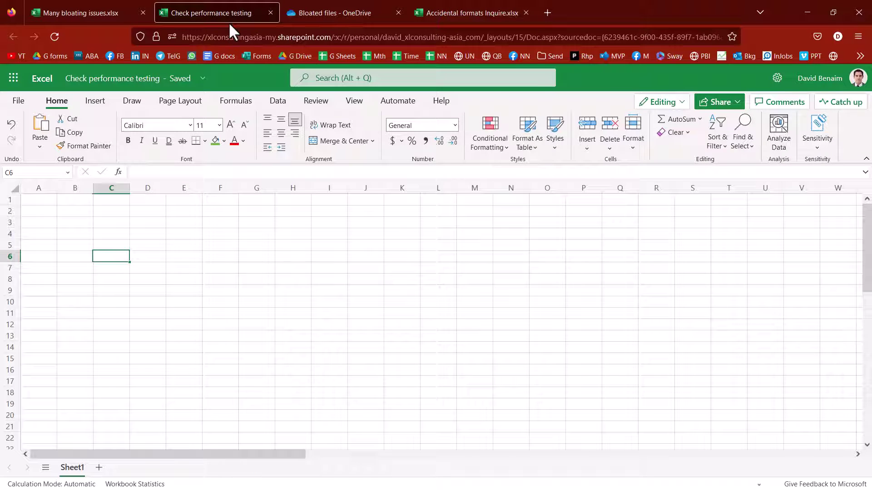
{"action": "left_click", "coordinate": [150, 200]}
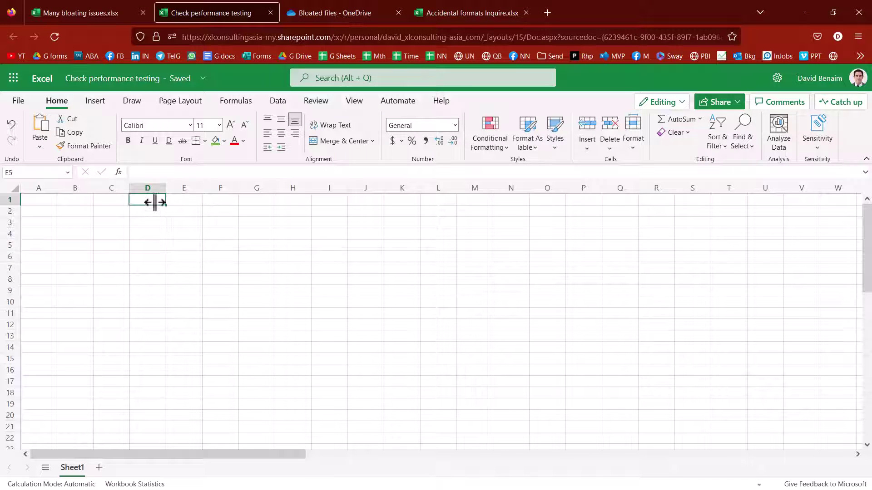
{"action": "type", "text": "text"}
{"action": "key", "text": "Return"}
{"action": "key", "text": "Down"}
{"action": "key", "text": "Down"}
{"action": "key", "text": "Down"}
{"action": "key", "text": "Left"}
{"action": "key", "text": "Left"}
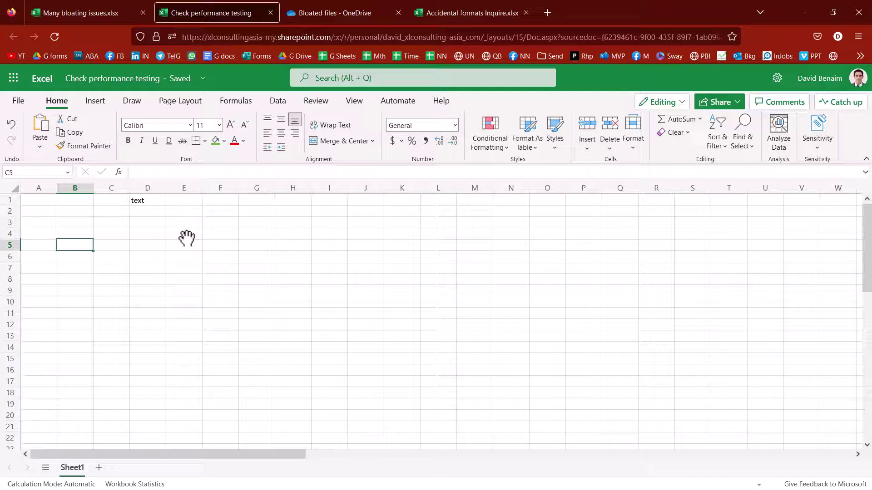
{"action": "key", "text": "Left"}
{"action": "type", "text": "Text"}
{"action": "key", "text": "Return"}
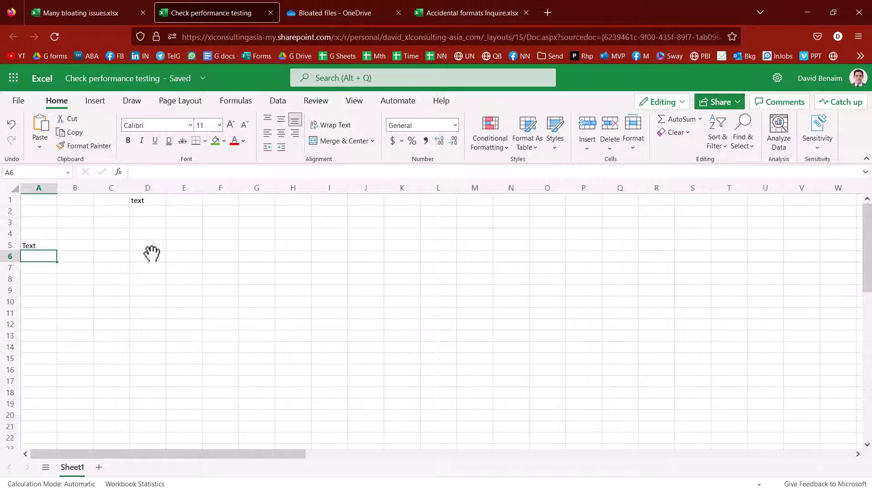
- Fill D5 and G9 green and D16 light green
{"action": "left_click", "coordinate": [146, 244]}
{"action": "left_click", "coordinate": [216, 142]}
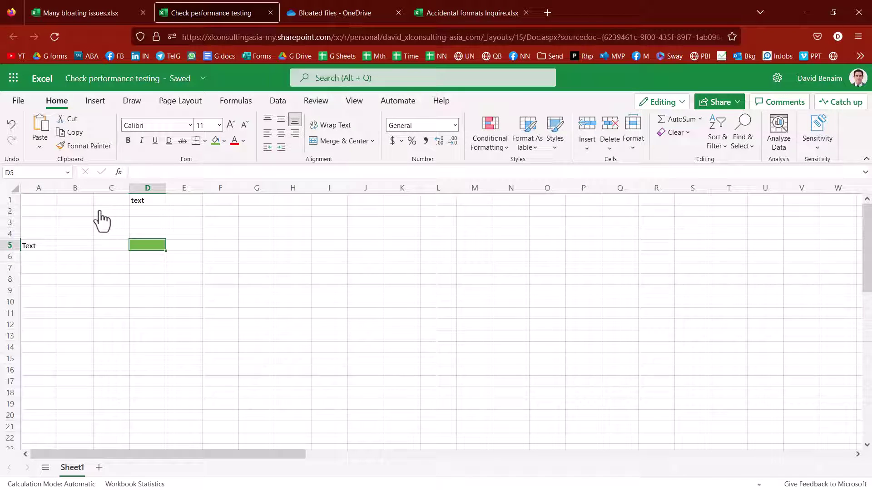
{"action": "left_click", "coordinate": [263, 291]}
{"action": "left_click", "coordinate": [215, 142]}
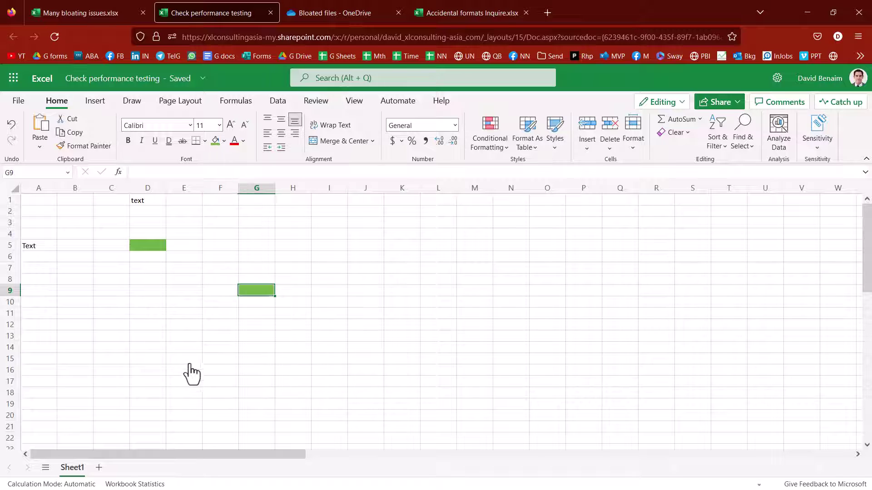
{"action": "left_click", "coordinate": [147, 370]}
{"action": "left_click", "coordinate": [224, 141]}
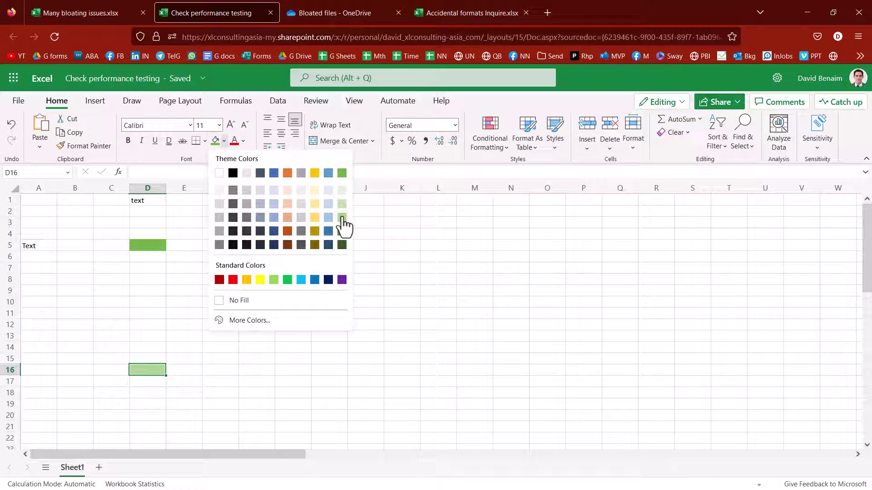
{"action": "left_click", "coordinate": [345, 228]}
{"action": "left_click", "coordinate": [388, 255]}
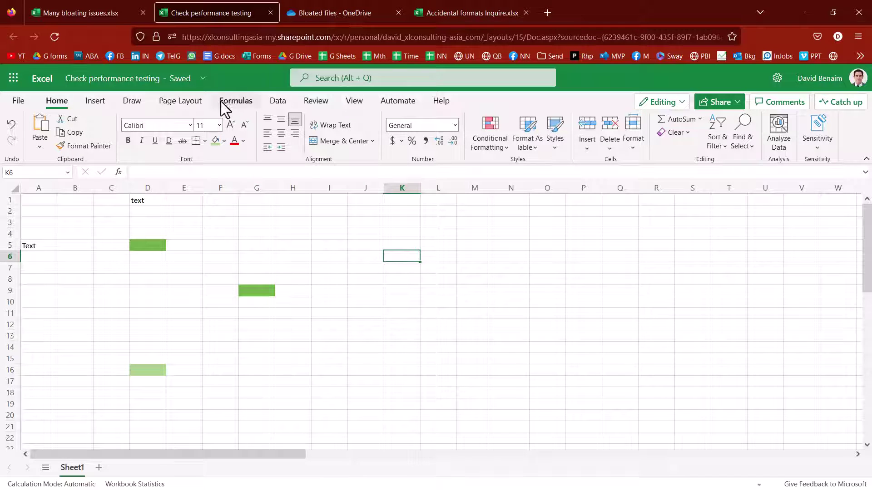
- Run Check Performance and optimize Sheet1, stripping the fills from empty cells G9 and D16
{"action": "left_click", "coordinate": [318, 102]}
{"action": "left_click", "coordinate": [96, 133]}
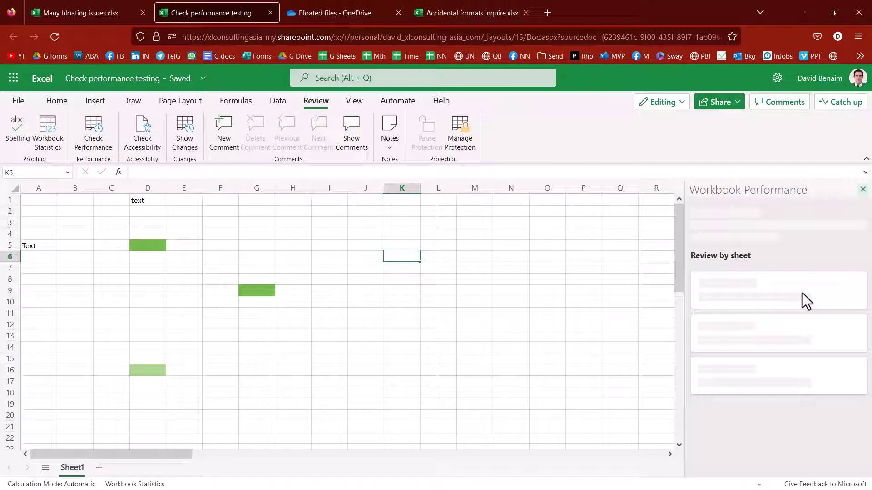
{"action": "left_click", "coordinate": [794, 297]}
{"action": "left_click", "coordinate": [780, 308]}
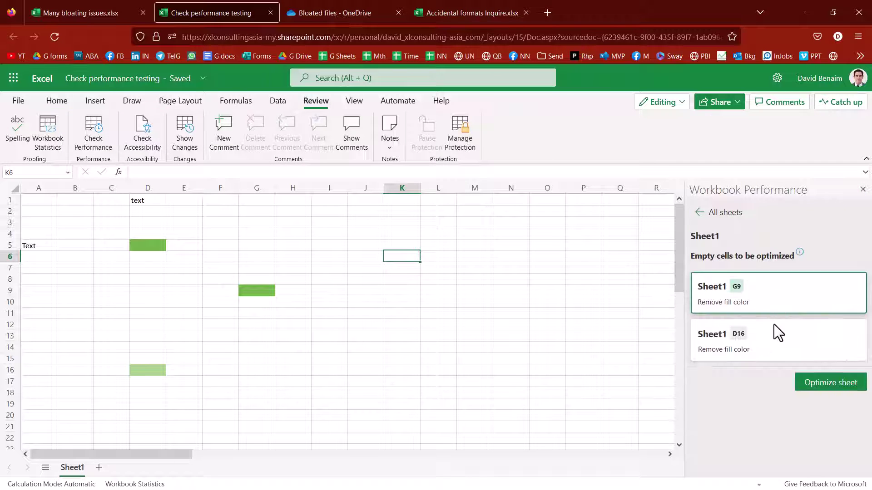
{"action": "left_click", "coordinate": [769, 352]}
{"action": "left_click", "coordinate": [816, 388]}
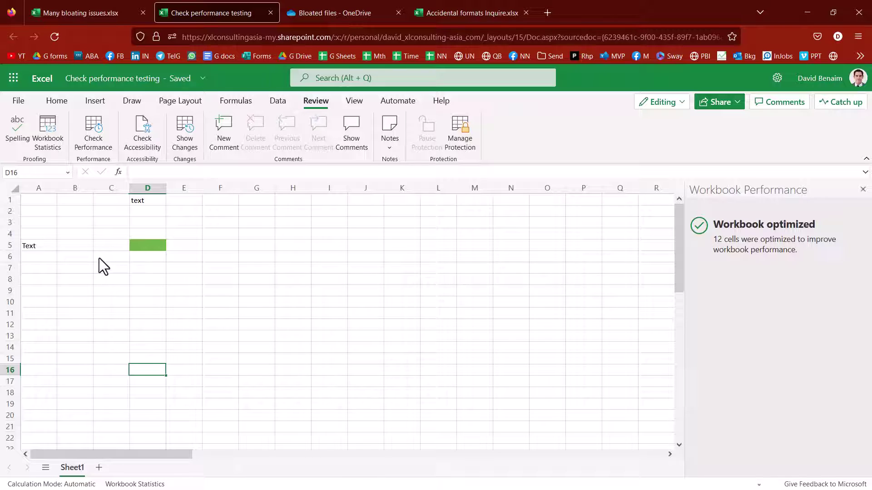
{"action": "left_click", "coordinate": [103, 223]}
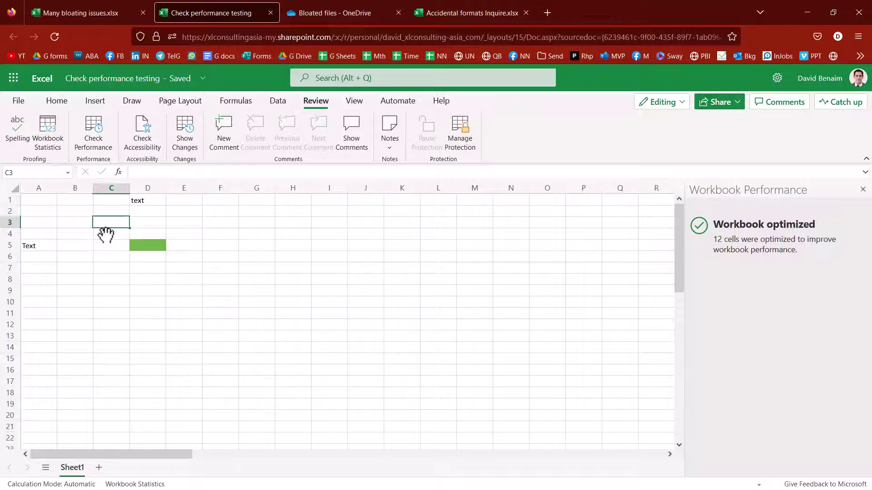
- Enter the formula =ISBLANK(D16) in C3
{"action": "type", "text": "=ISBLANK("}
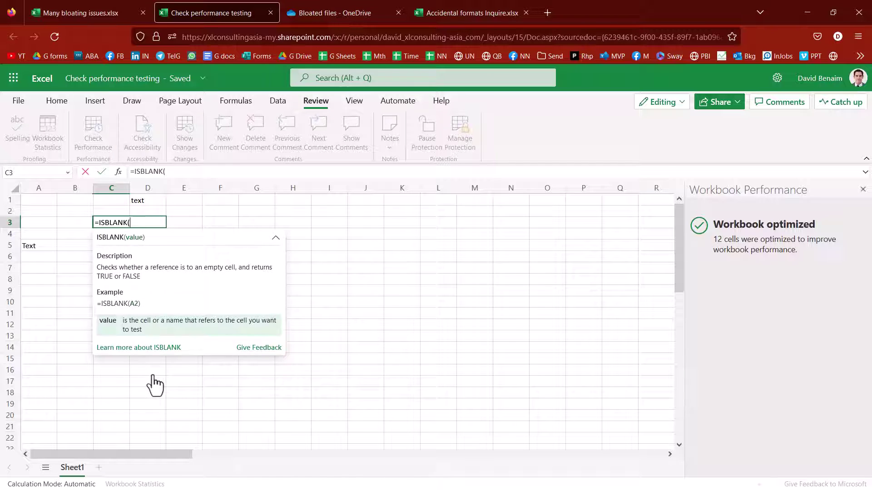
{"action": "left_click", "coordinate": [150, 370]}
{"action": "key", "text": "Return"}
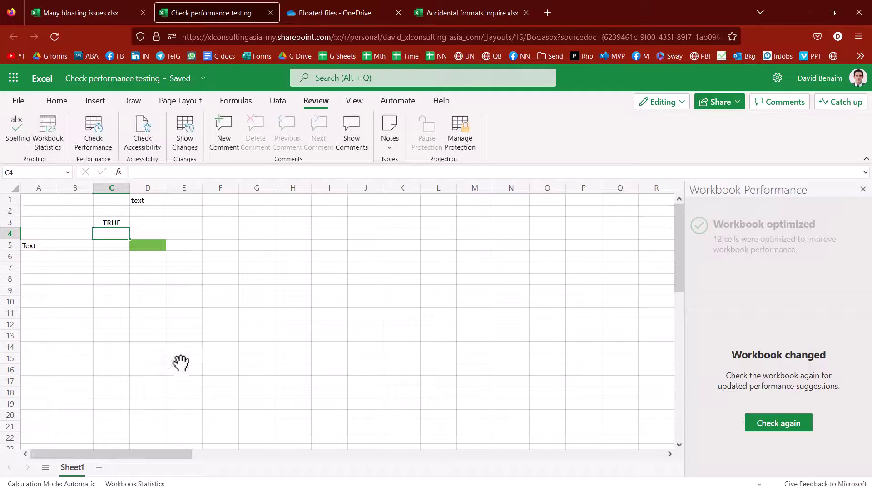
- Fill D16 light orange
{"action": "left_click", "coordinate": [148, 369]}
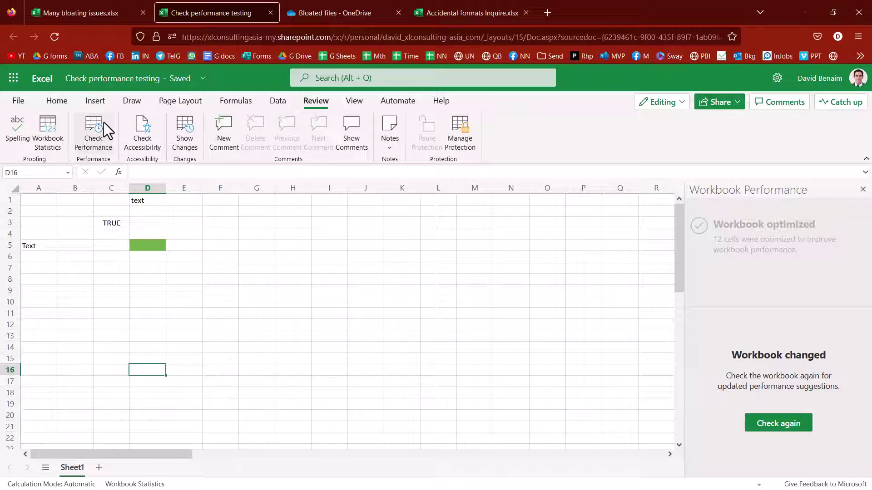
{"action": "left_click", "coordinate": [58, 101]}
{"action": "left_click", "coordinate": [224, 141]}
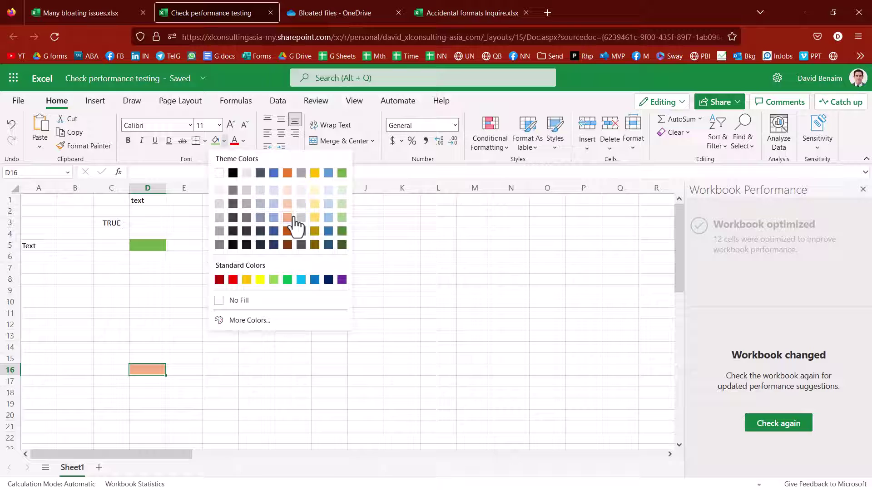
{"action": "left_click", "coordinate": [287, 217]}
- Add a bottom border to D12 and thick box borders to D21 and G17, then re-run the performance check
{"action": "left_click", "coordinate": [157, 324]}
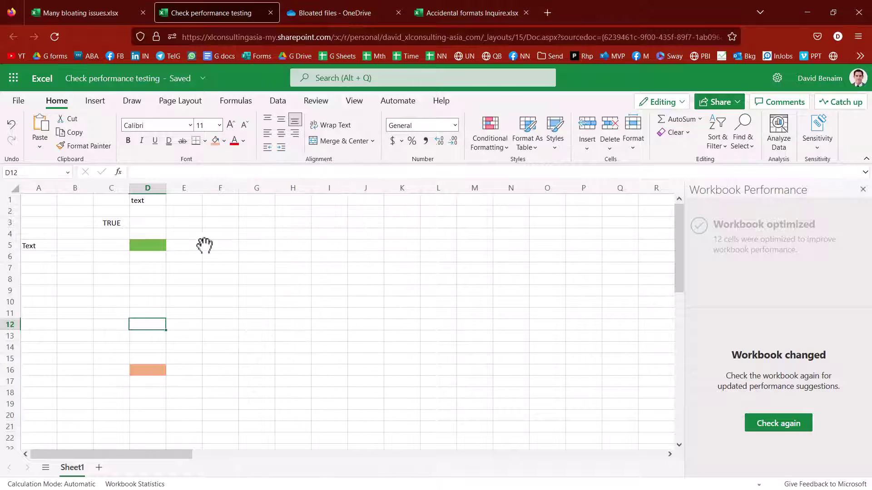
{"action": "left_click", "coordinate": [198, 141]}
{"action": "left_click", "coordinate": [150, 428]}
{"action": "left_click", "coordinate": [206, 141]}
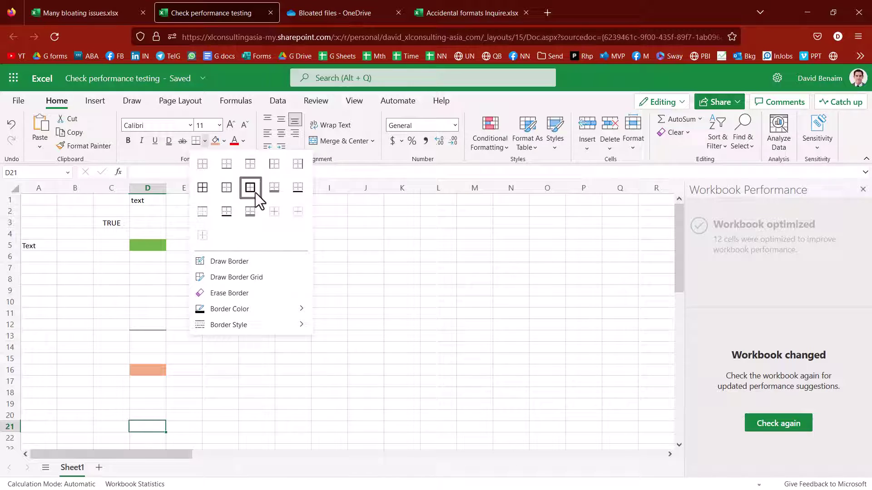
{"action": "left_click", "coordinate": [251, 194]}
{"action": "left_click", "coordinate": [148, 352]}
{"action": "left_click", "coordinate": [256, 382]}
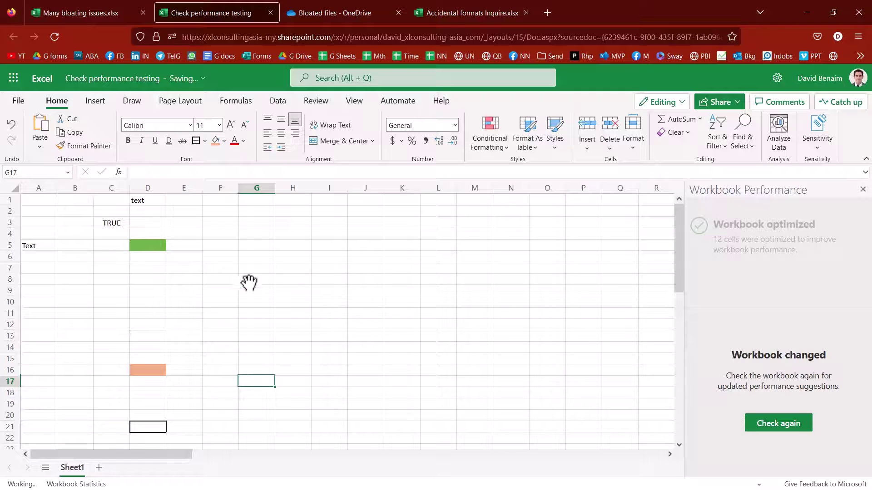
{"action": "left_click", "coordinate": [196, 141]}
{"action": "left_click", "coordinate": [75, 313]}
{"action": "left_click", "coordinate": [779, 423]}
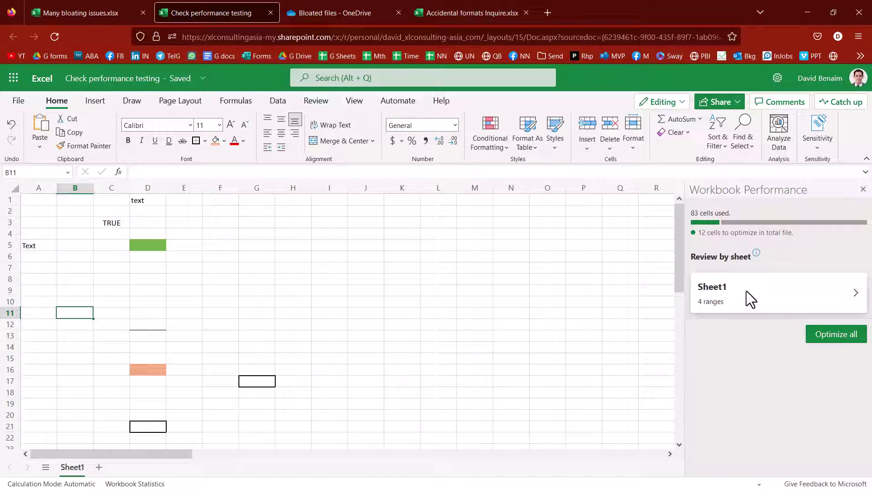
- Review Sheet1's optimization suggestions for D12, D16, G17 and D21
{"action": "left_click", "coordinate": [746, 291]}
{"action": "left_click", "coordinate": [756, 294]}
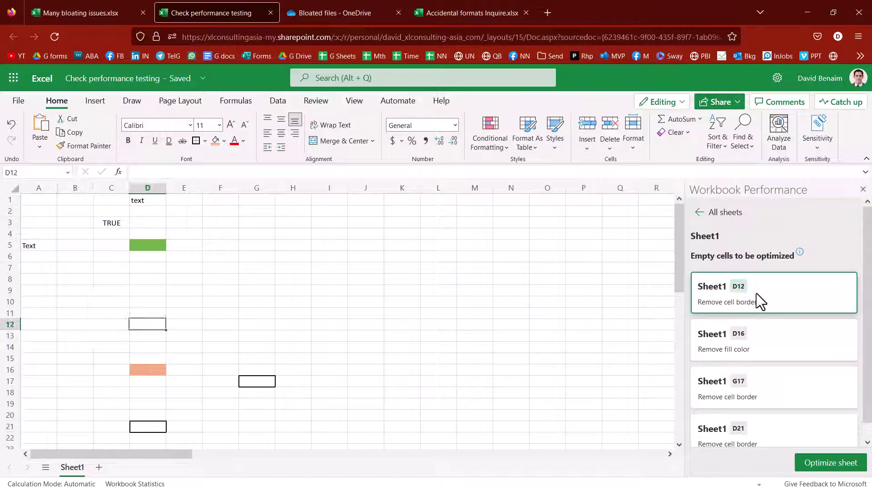
{"action": "left_click", "coordinate": [751, 350]}
{"action": "left_click", "coordinate": [738, 399]}
{"action": "left_click", "coordinate": [752, 431]}
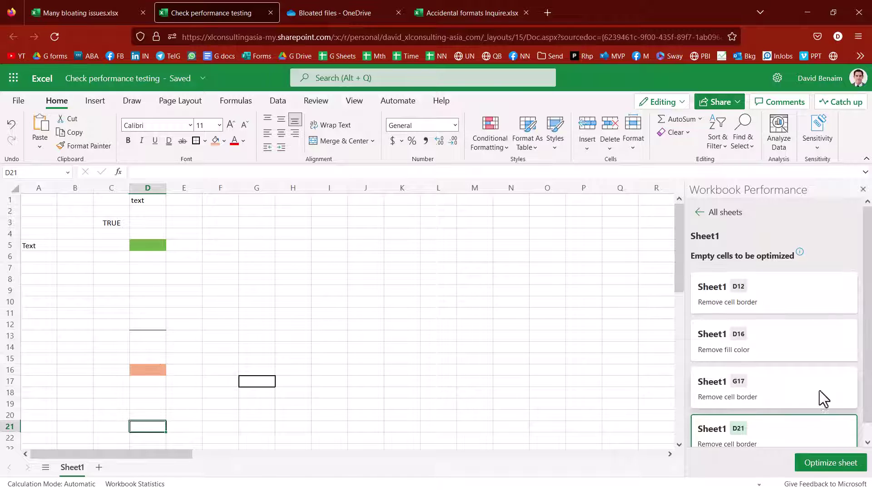
- Fill C3 orange, re-run the check, and clear the excess formatting from Sheet1's empty cells
{"action": "left_click", "coordinate": [111, 223]}
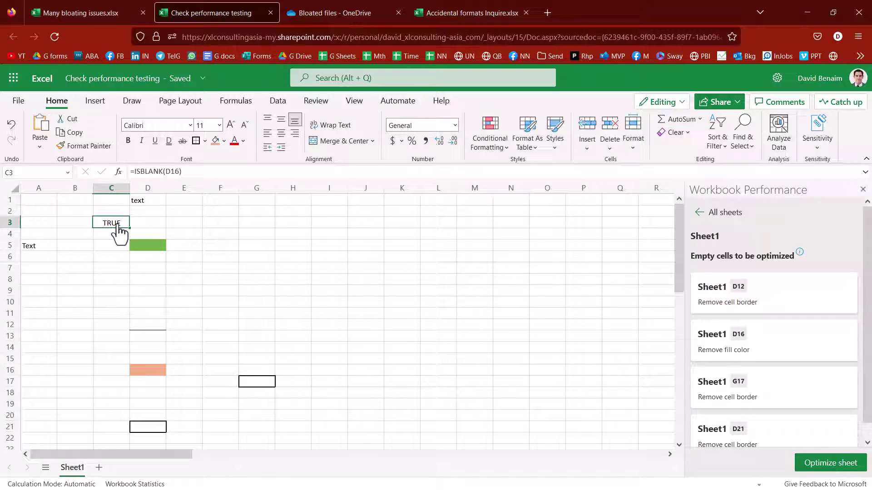
{"action": "left_click", "coordinate": [216, 140]}
{"action": "left_click", "coordinate": [779, 424]}
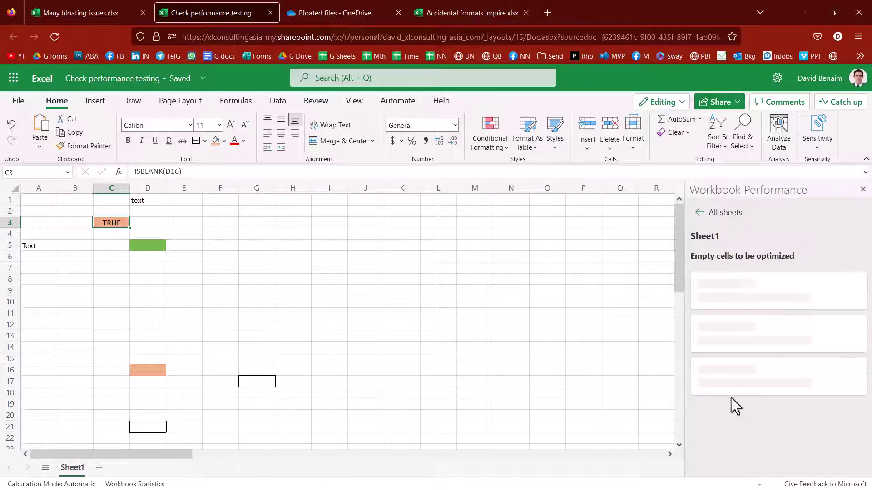
{"action": "left_click", "coordinate": [806, 463]}
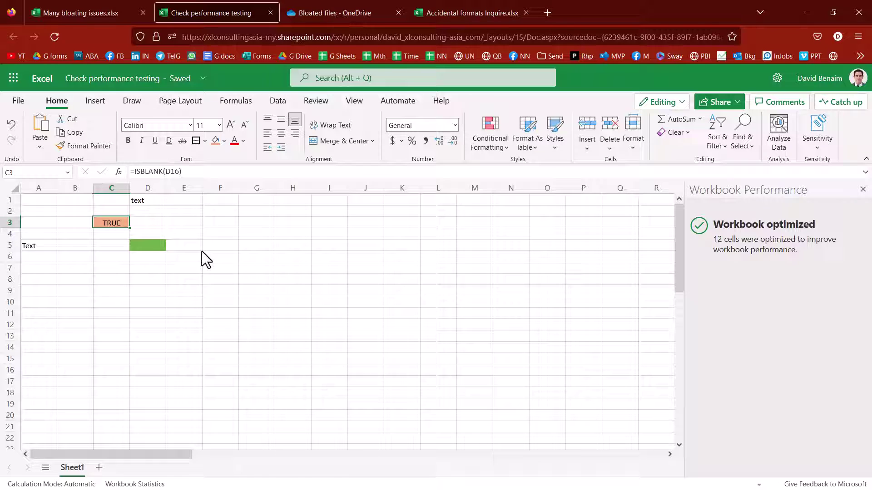
- Inspect C3's =ISBLANK(D16) formula without changing it and close the Workbook Performance pane
{"action": "double_click", "coordinate": [119, 222]}
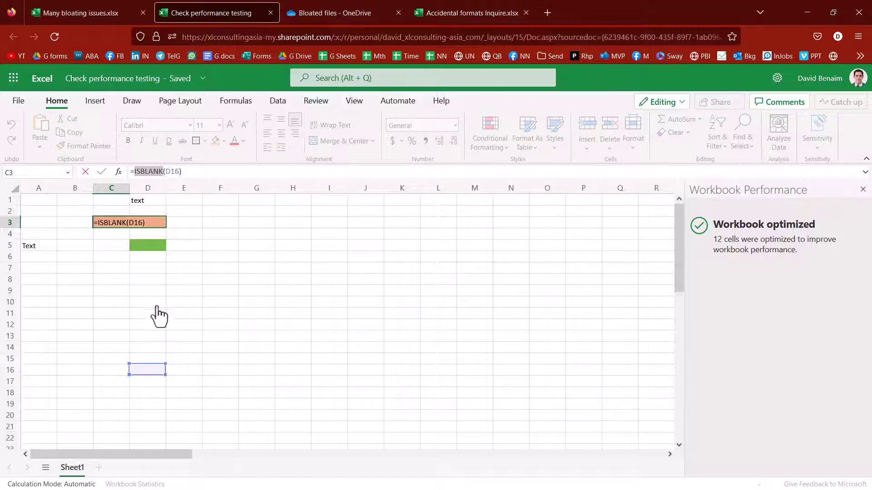
{"action": "left_click", "coordinate": [150, 369]}
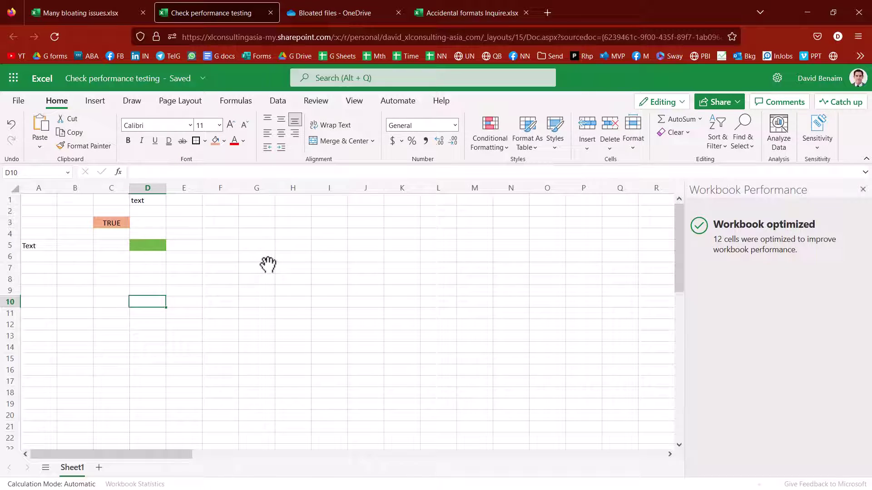
{"action": "left_click", "coordinate": [148, 246]}
- Move around Sheet1 with arrow keys, open the Review tab, and select A2, D5, A5 and A1
{"action": "key", "text": "ctrl+Home"}
{"action": "key", "text": "Down"}
{"action": "key", "text": "Down"}
{"action": "key", "text": "Down"}
{"action": "key", "text": "Down"}
{"action": "key", "text": "Down"}
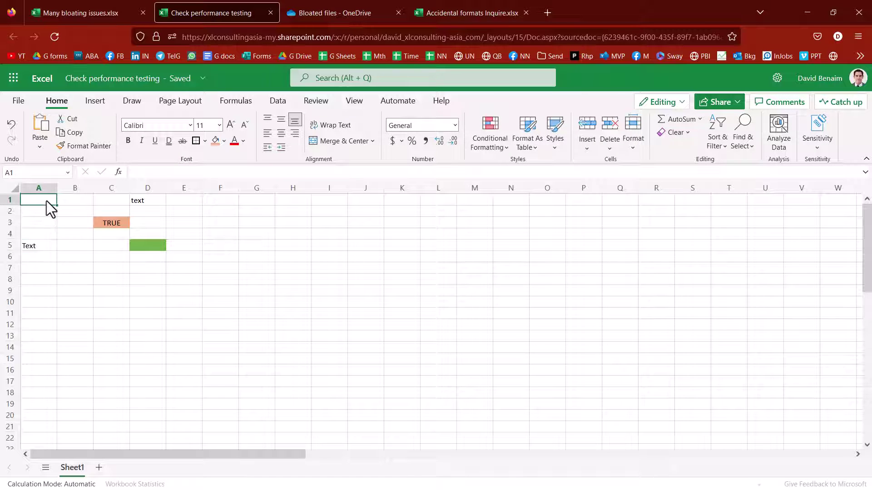
{"action": "key", "text": "Right"}
{"action": "key", "text": "Right"}
{"action": "key", "text": "Down"}
{"action": "key", "text": "Down"}
{"action": "key", "text": "Down"}
{"action": "key", "text": "Down"}
{"action": "key", "text": "Right"}
{"action": "key", "text": "Right"}
{"action": "key", "text": "Right"}
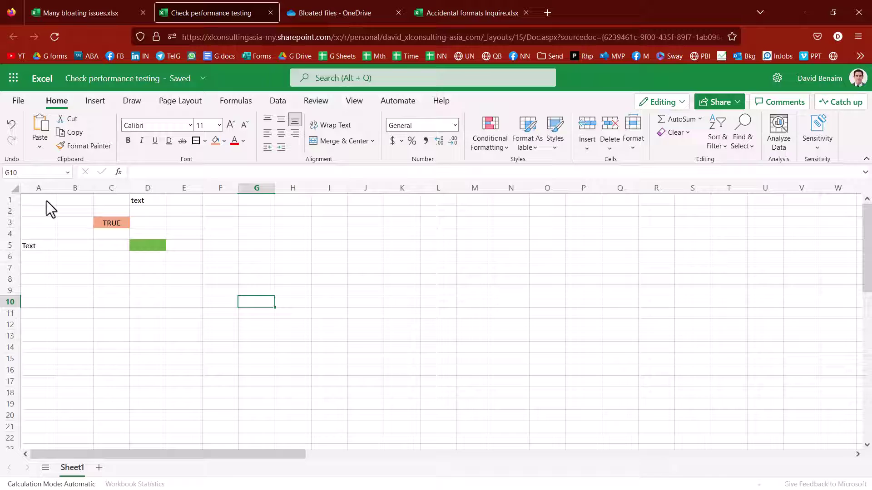
{"action": "key", "text": "Up"}
{"action": "key", "text": "Up"}
{"action": "key", "text": "Up"}
{"action": "key", "text": "Up"}
{"action": "key", "text": "Up"}
{"action": "key", "text": "alt+shift+r"}
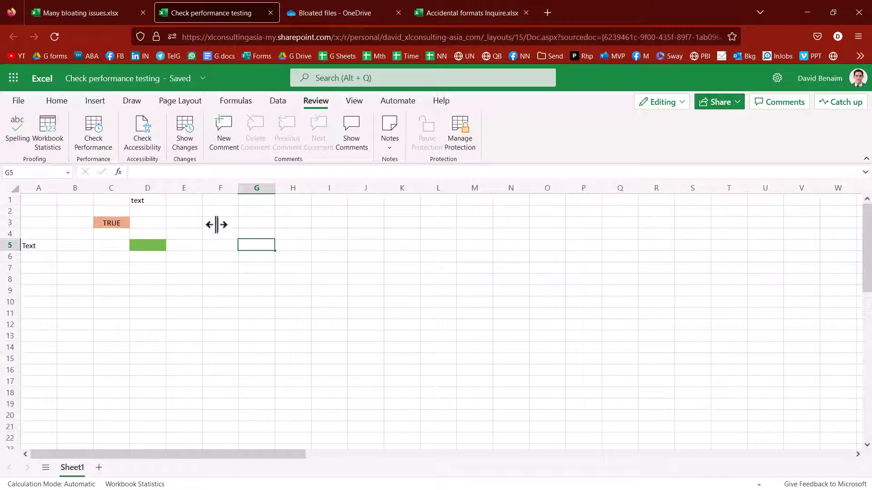
{"action": "left_click", "coordinate": [53, 210]}
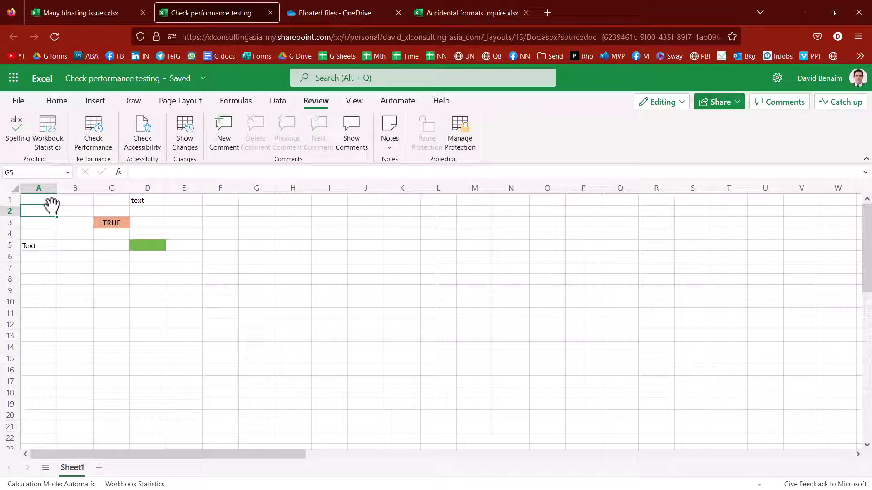
{"action": "left_click", "coordinate": [148, 245]}
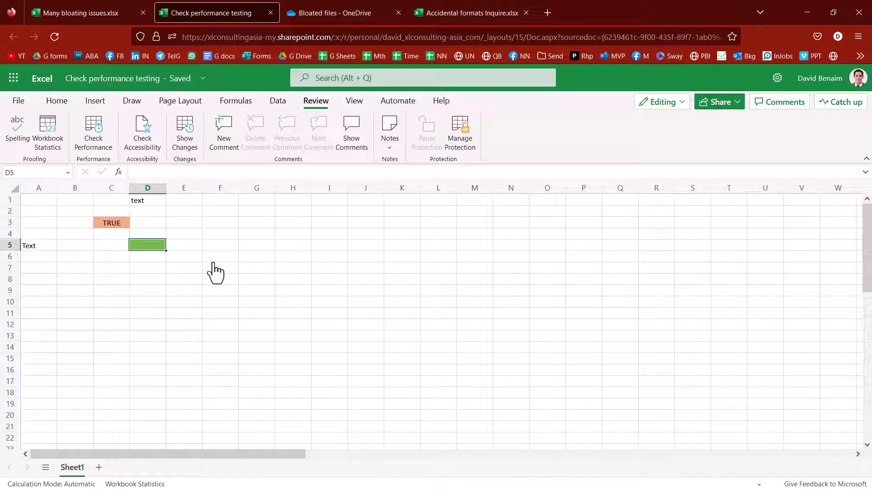
{"action": "key", "text": "ctrl+Left"}
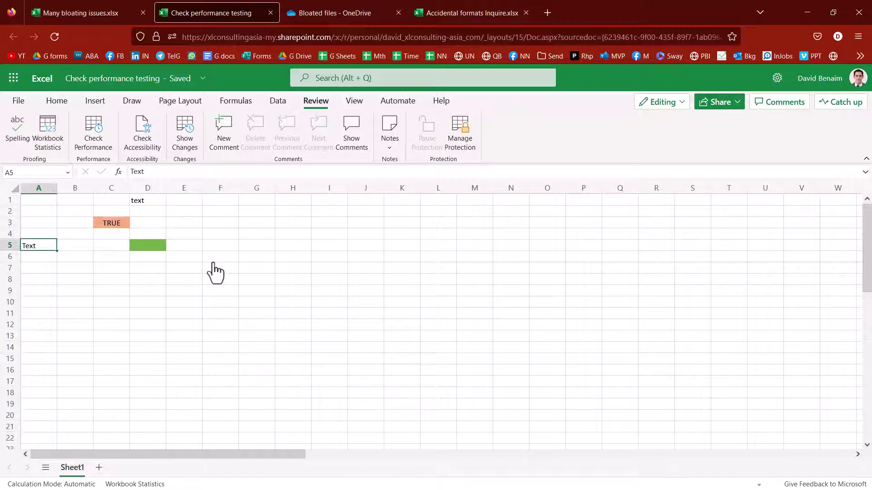
{"action": "key", "text": "ctrl+Up"}
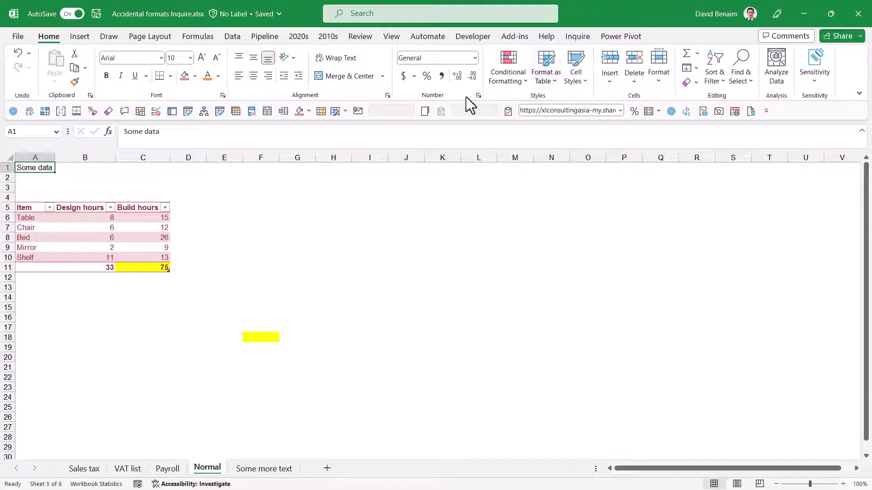
- Run Inquire's Clean Excess Cell Formatting on all sheets, save, and confirm row 18's yellow fill is gone
{"action": "left_click", "coordinate": [577, 36]}
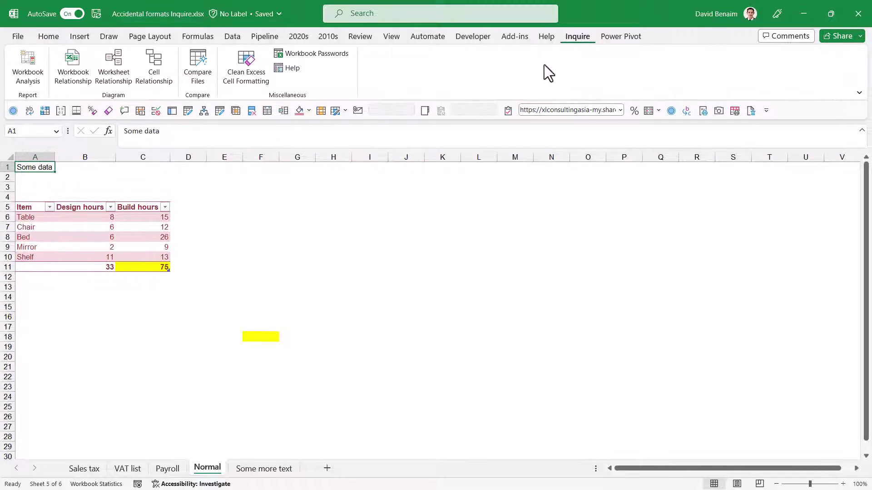
{"action": "left_click", "coordinate": [253, 75]}
{"action": "left_click", "coordinate": [446, 291]}
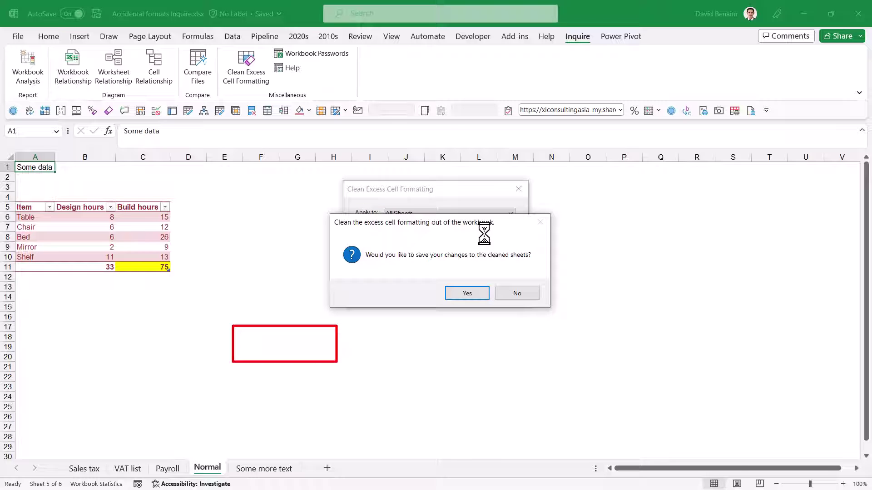
{"action": "left_click", "coordinate": [471, 294]}
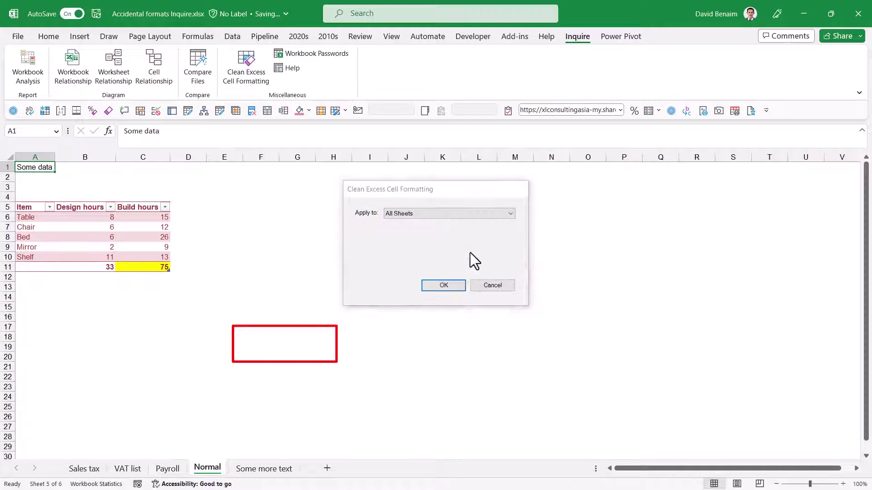
{"action": "left_click", "coordinate": [302, 346]}
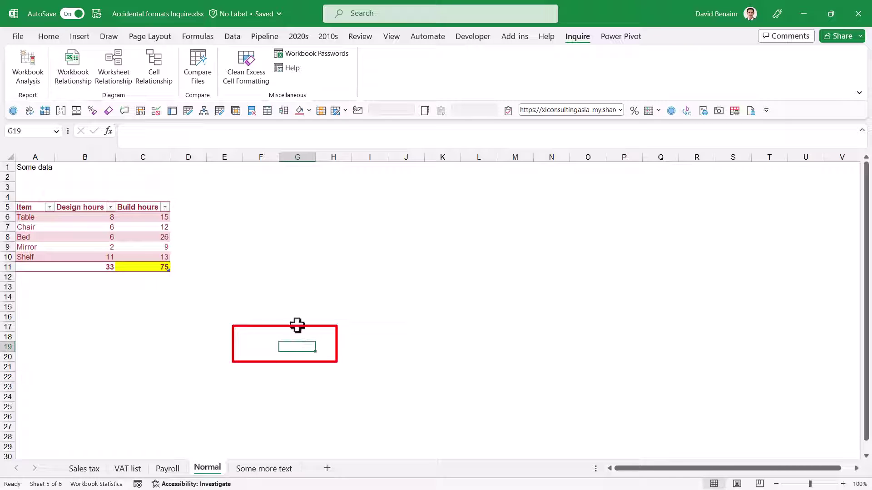
{"action": "left_click", "coordinate": [45, 168]}
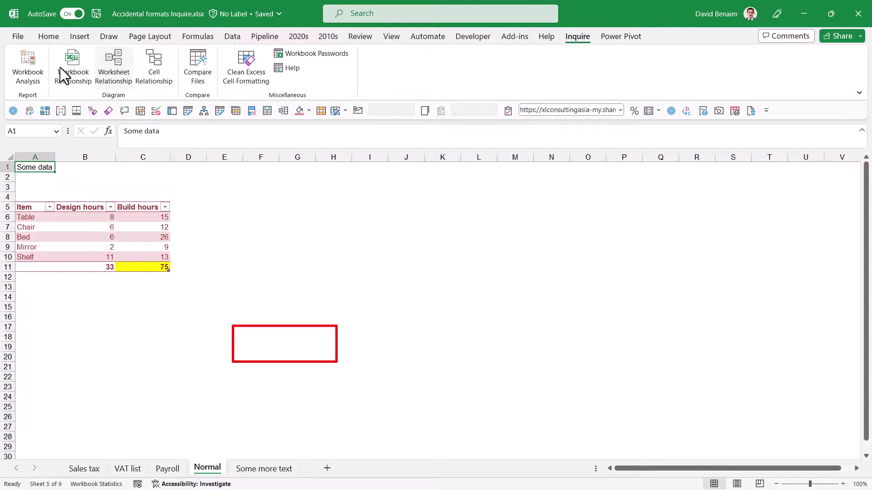
{"action": "left_click", "coordinate": [17, 38]}
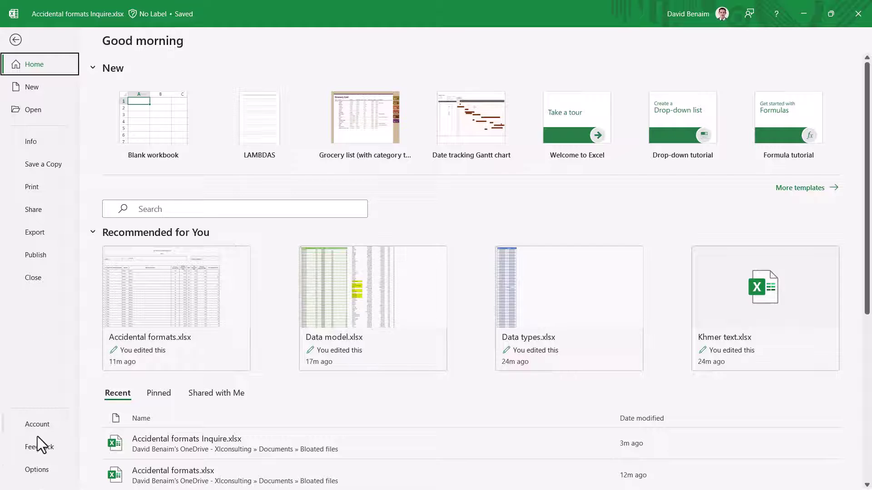
- Disable the Inquire COM add-in through Excel Options > Add-ins
{"action": "left_click", "coordinate": [36, 470]}
{"action": "left_click", "coordinate": [220, 240]}
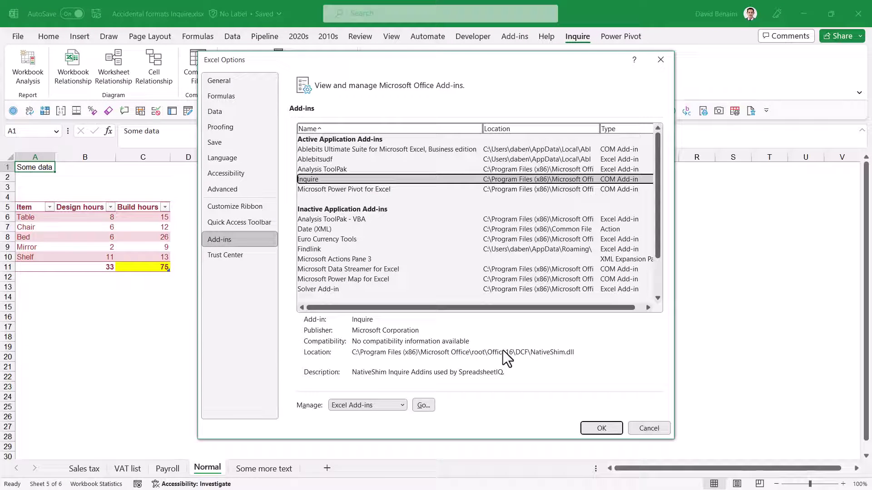
{"action": "left_click", "coordinate": [402, 405]}
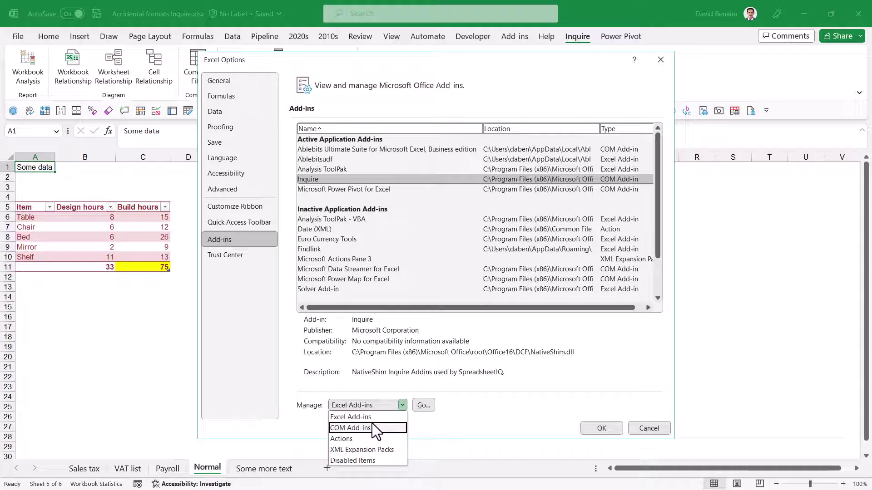
{"action": "left_click", "coordinate": [395, 425]}
{"action": "left_click", "coordinate": [423, 405]}
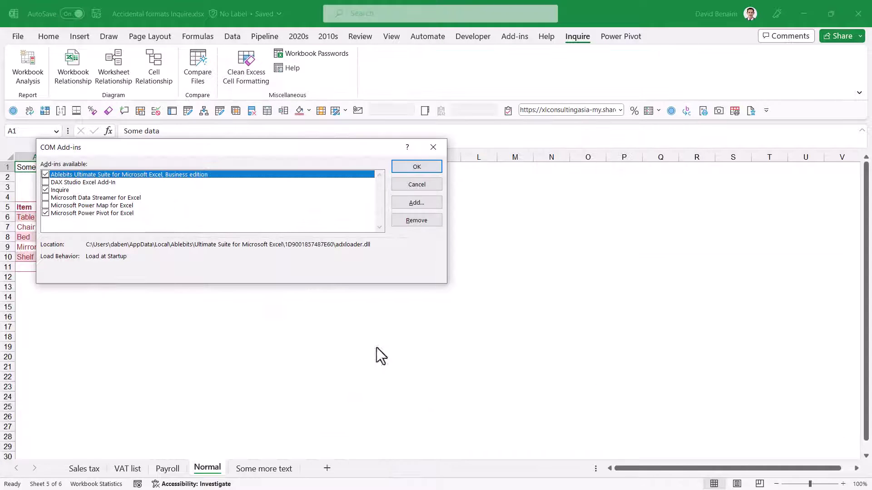
{"action": "left_click", "coordinate": [45, 190]}
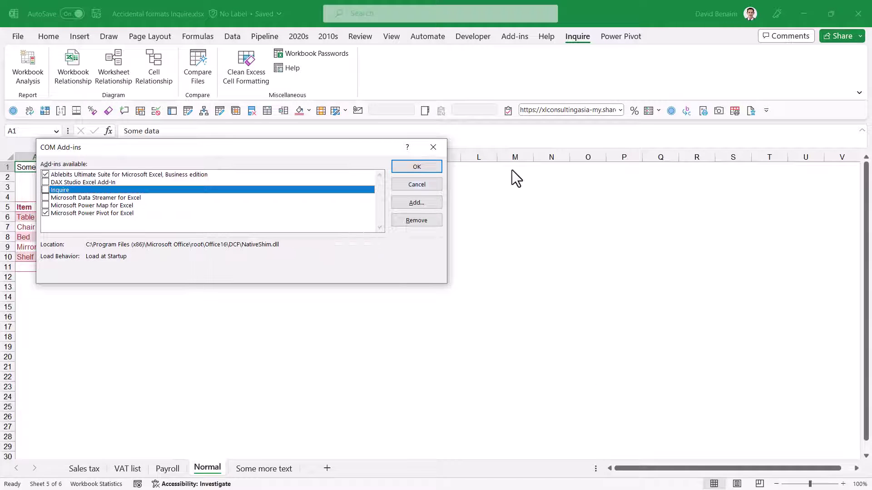
{"action": "left_click", "coordinate": [417, 168]}
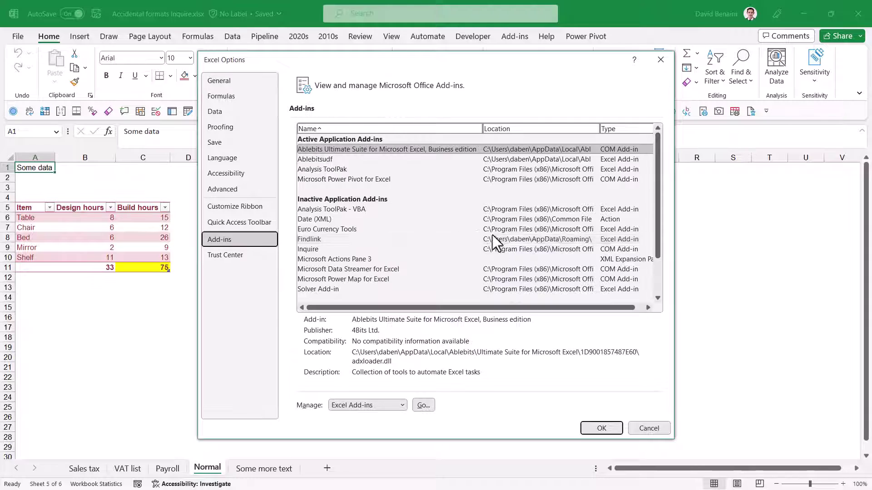
- Re-enable the Inquire COM add-in and bring back its ribbon tools
{"action": "left_click", "coordinate": [312, 250]}
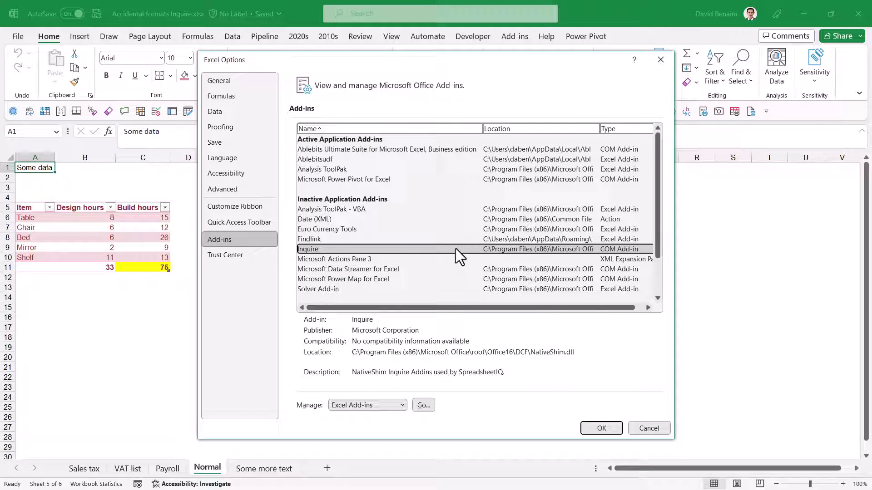
{"action": "left_click", "coordinate": [400, 405]}
{"action": "left_click", "coordinate": [400, 424]}
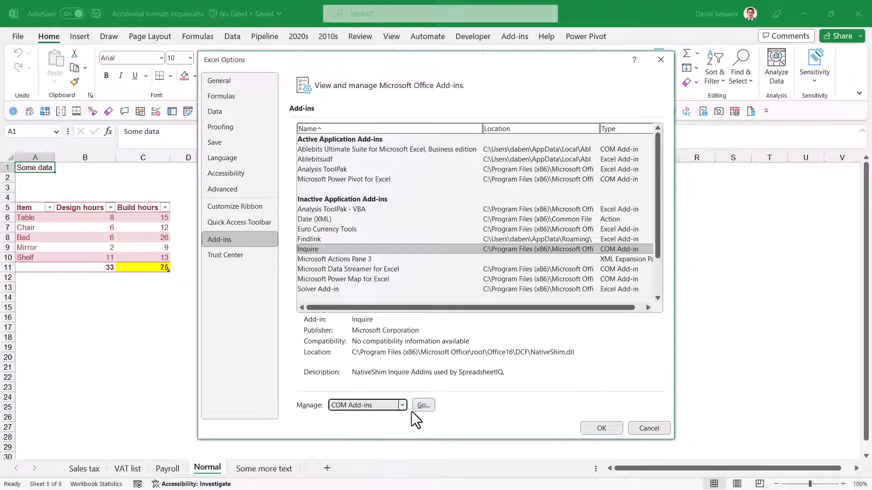
{"action": "left_click", "coordinate": [423, 405]}
{"action": "left_click", "coordinate": [45, 190]}
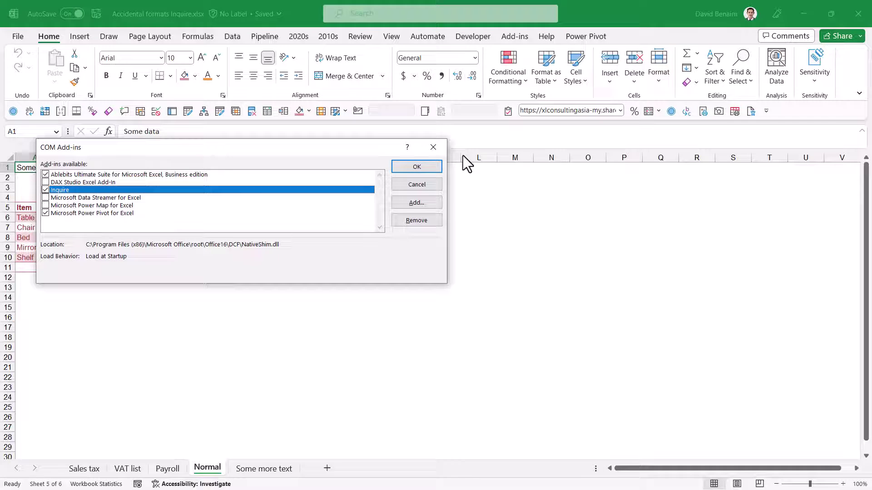
{"action": "left_click", "coordinate": [416, 166]}
{"action": "left_click", "coordinate": [629, 36]}
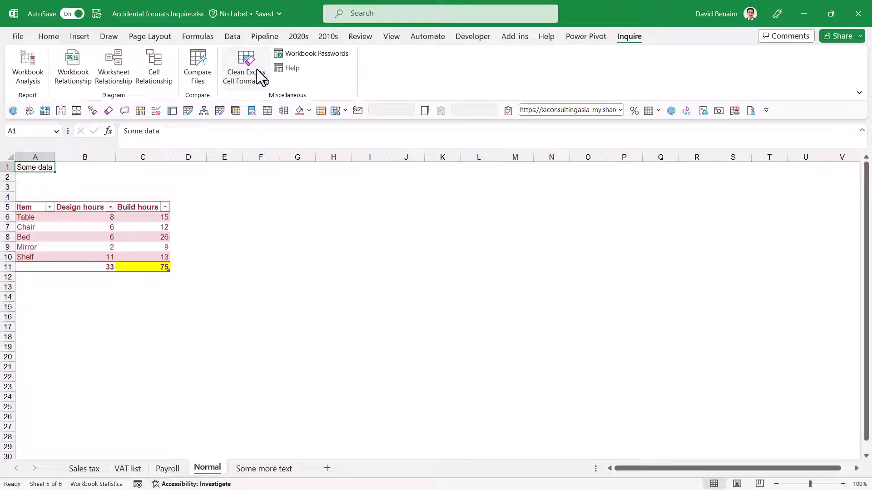
- Give empty cell M19 a pink fill, remove it again, and check the sheet's last used cell
{"action": "left_click", "coordinate": [142, 168]}
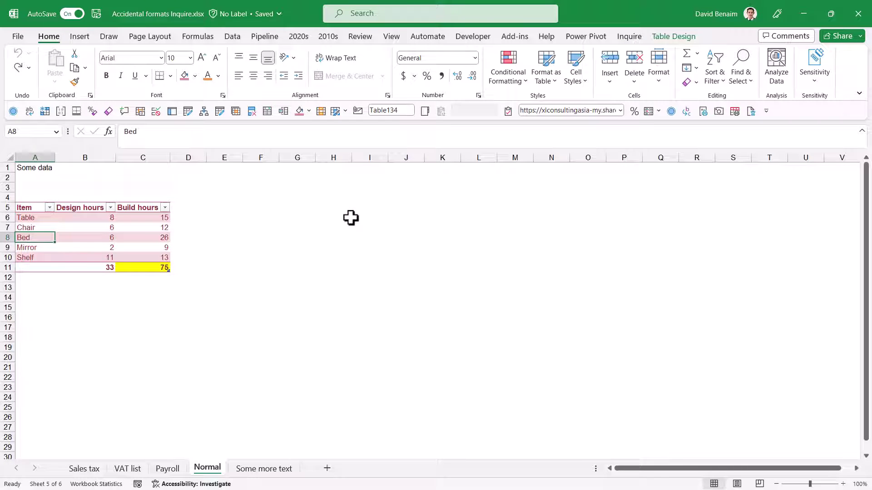
{"action": "left_click", "coordinate": [504, 345]}
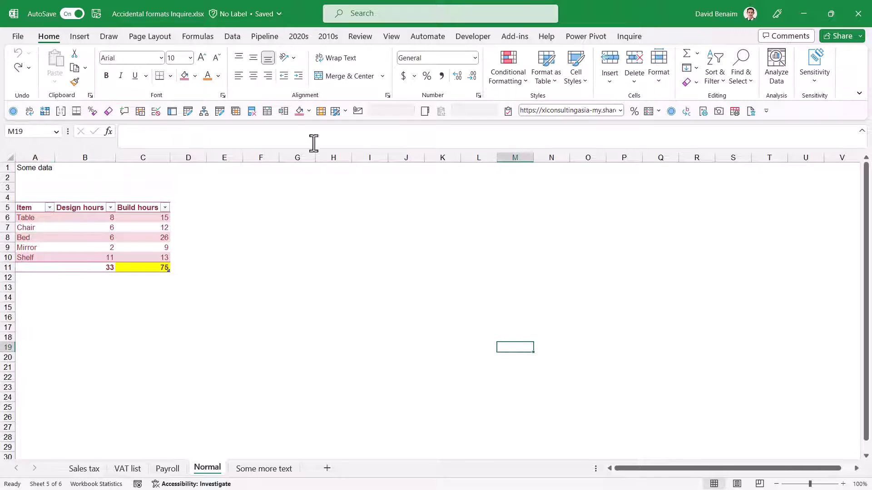
{"action": "left_click", "coordinate": [183, 77]}
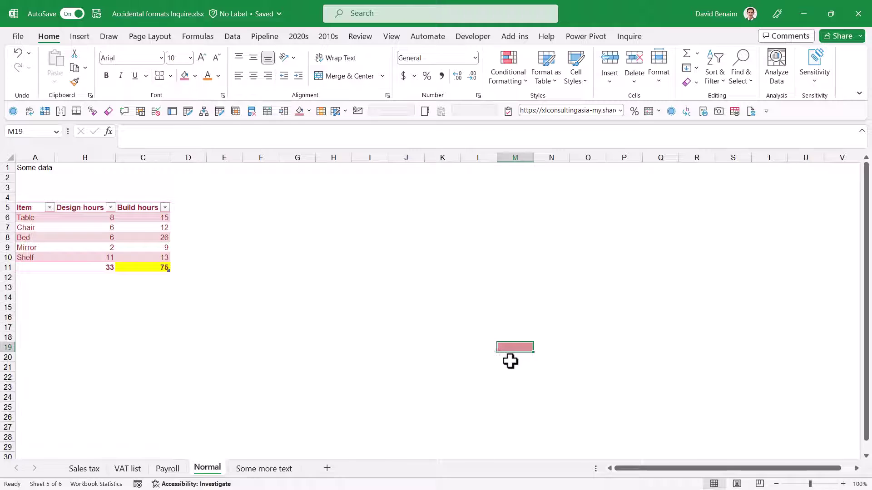
{"action": "left_click", "coordinate": [195, 76]}
{"action": "left_click", "coordinate": [208, 201]}
{"action": "left_click", "coordinate": [177, 176]}
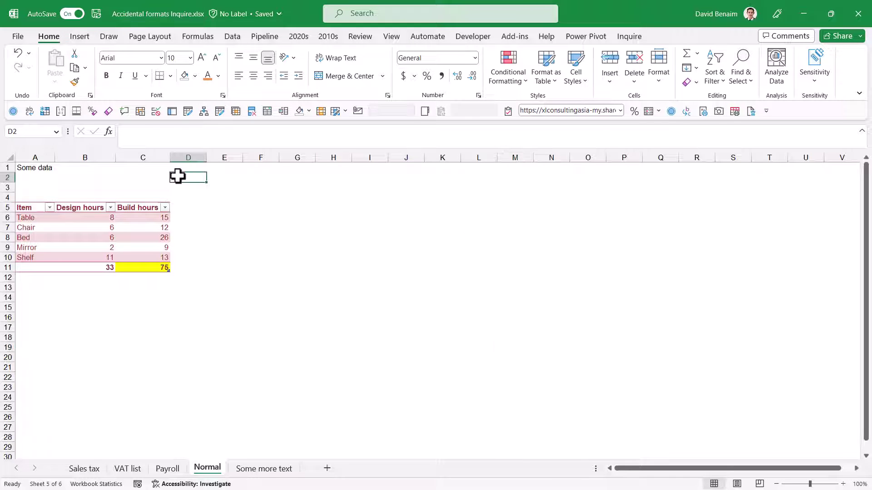
{"action": "key", "text": "ctrl+End"}
{"action": "left_click", "coordinate": [245, 195]}
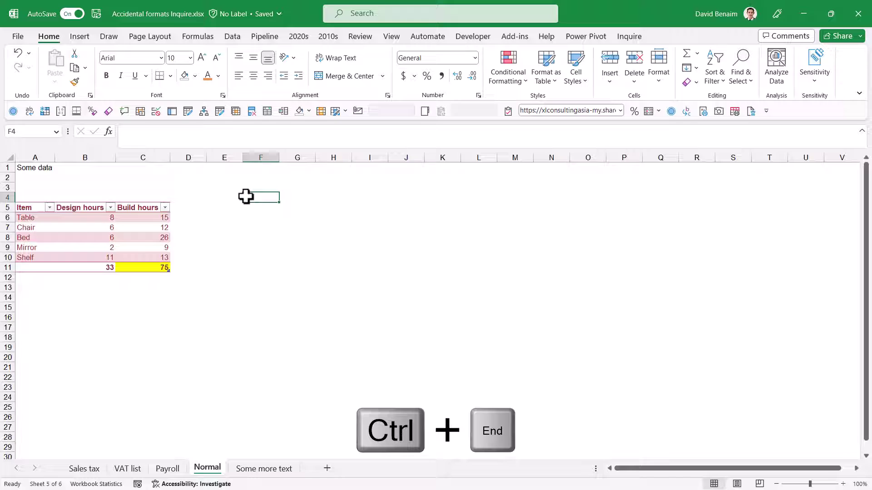
- Delete the unused columns D through XFD
{"action": "left_click", "coordinate": [192, 159]}
{"action": "left_click_drag", "start_coordinate": [192, 161], "coordinate": [402, 167]}
{"action": "key", "text": "ctrl+shift+Right"}
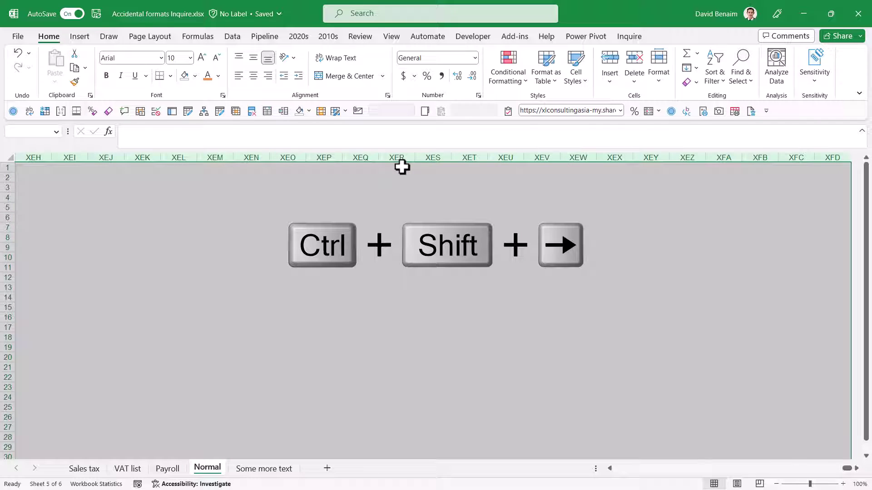
{"action": "right_click", "coordinate": [423, 179]}
{"action": "left_click", "coordinate": [475, 309]}
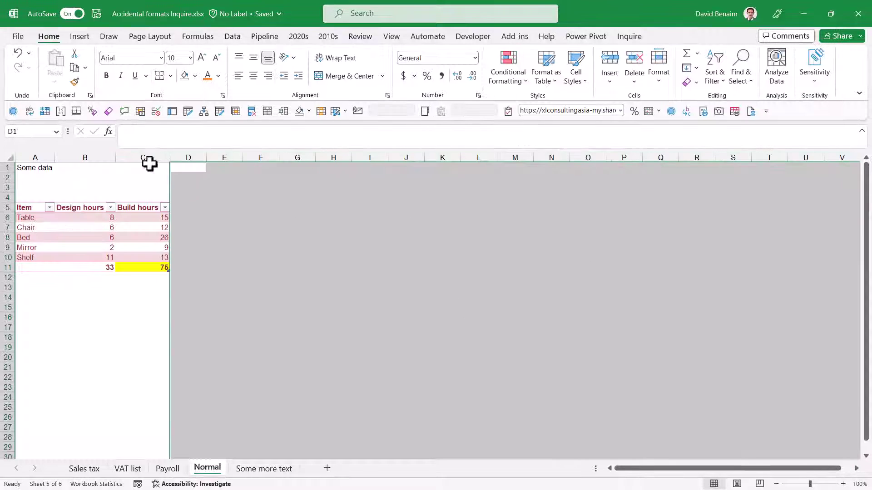
- Delete all empty rows from row 12 down and confirm the last used cell is C11
{"action": "left_click", "coordinate": [8, 278]}
{"action": "key", "text": "ctrl+shift+Down"}
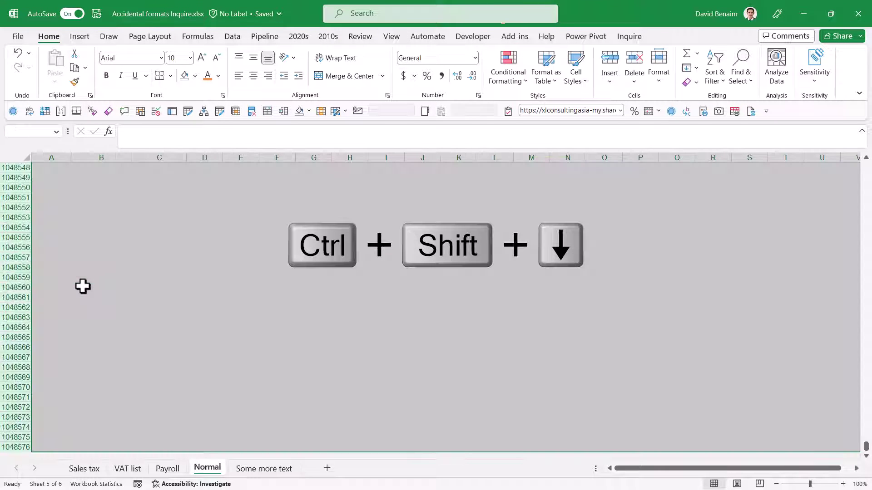
{"action": "right_click", "coordinate": [156, 195]}
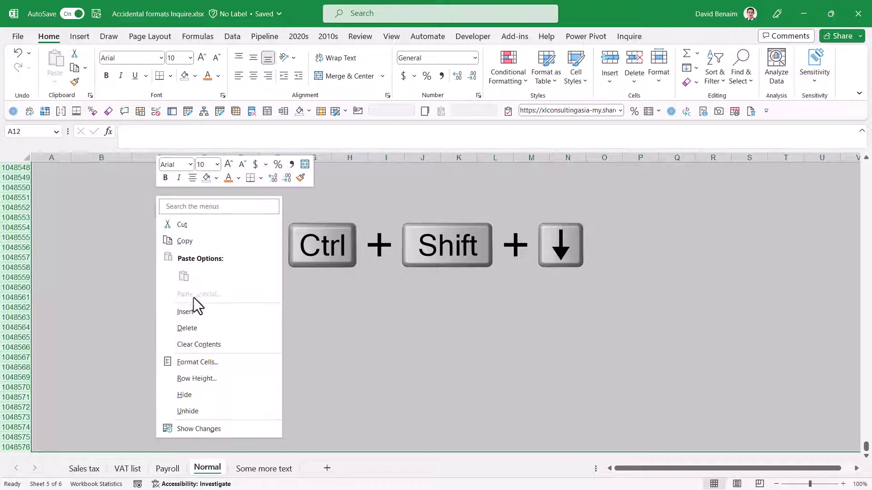
{"action": "left_click", "coordinate": [193, 327]}
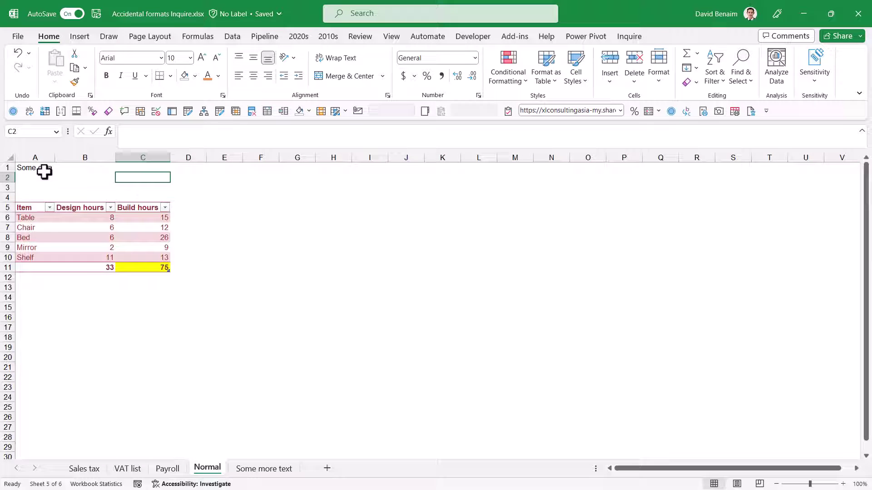
{"action": "key", "text": "ctrl+End"}
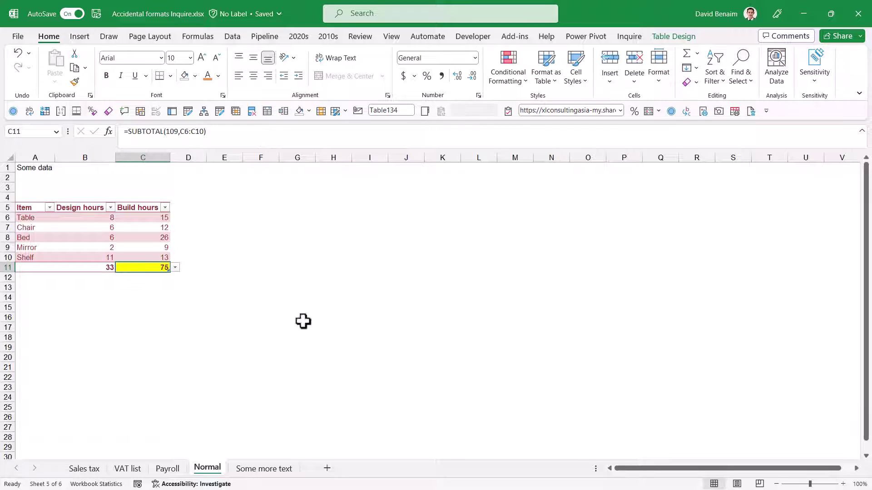
{"action": "scroll", "coordinate": [480, 343], "scroll_direction": "down", "scroll_amount": 13}
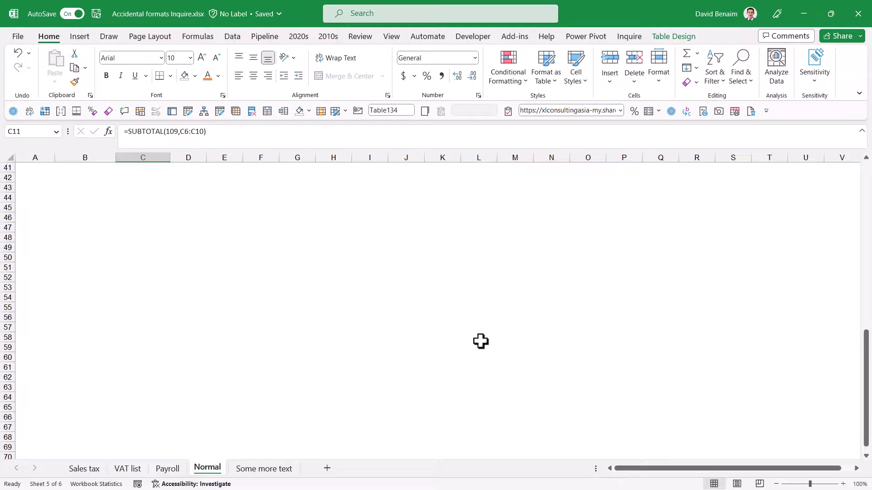
{"action": "scroll", "coordinate": [480, 342], "scroll_direction": "up", "scroll_amount": 14}
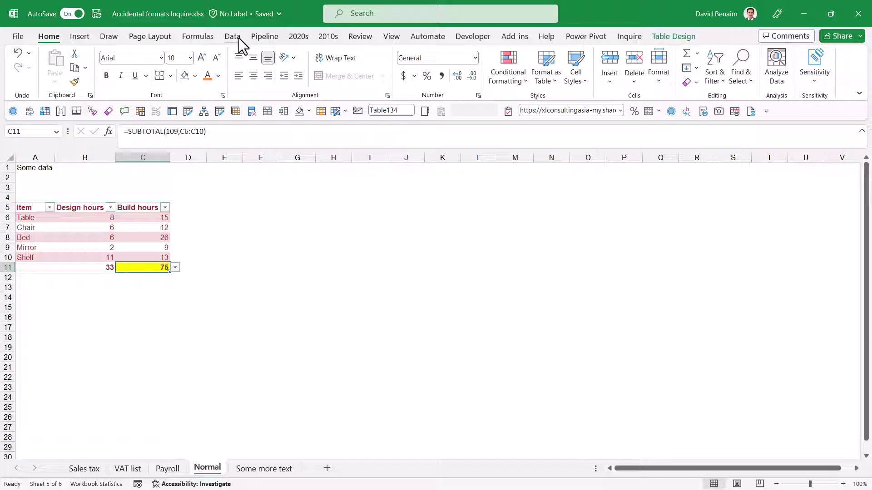
- Check the Normal sheet's end cell in Review > Workbook Statistics
{"action": "left_click", "coordinate": [360, 37]}
{"action": "left_click", "coordinate": [91, 70]}
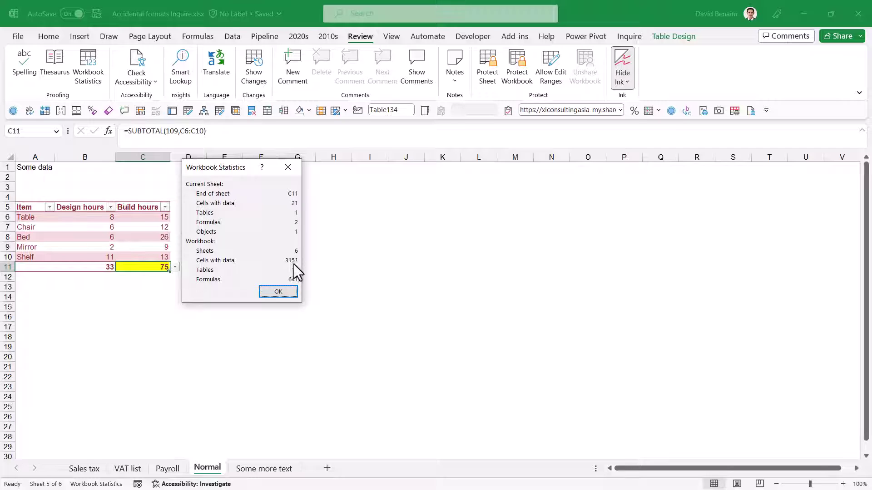
{"action": "left_click", "coordinate": [292, 291]}
{"action": "left_click", "coordinate": [453, 346]}
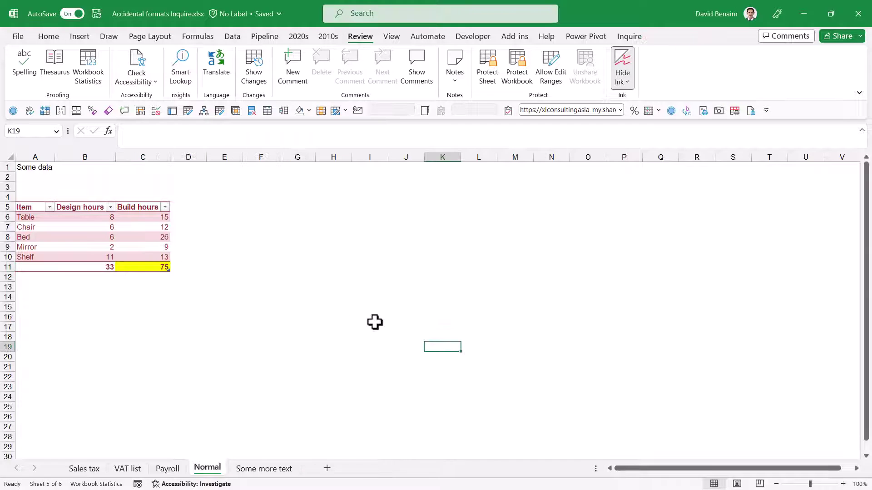
- Enter test values 'asds' in A20 and 'asdsa' in H1, then recheck the workbook statistics
{"action": "left_click", "coordinate": [49, 362]}
{"action": "type", "text": "asds"}
{"action": "left_click", "coordinate": [339, 167]}
{"action": "type", "text": "asdsa"}
{"action": "left_click", "coordinate": [317, 300]}
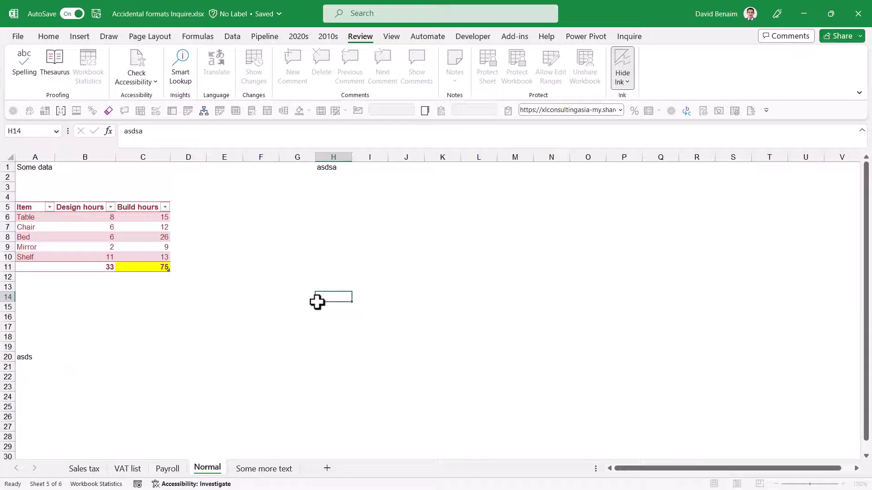
{"action": "left_click", "coordinate": [345, 346]}
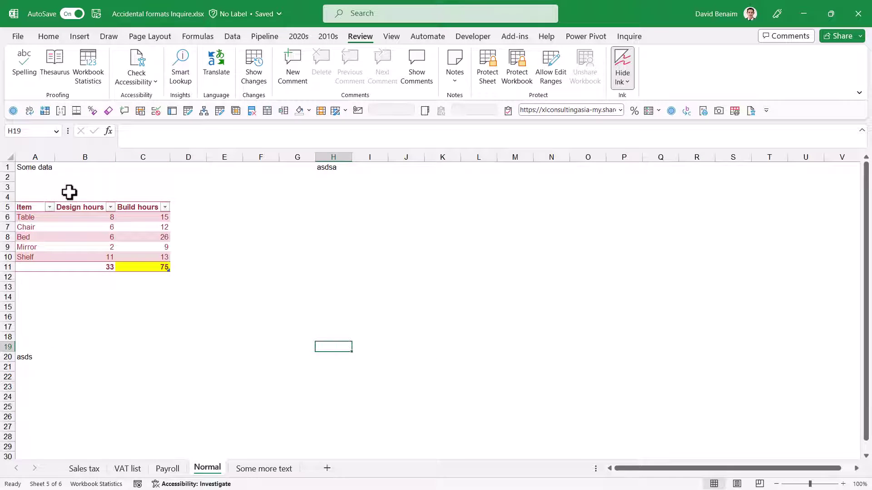
{"action": "left_click", "coordinate": [70, 177]}
{"action": "left_click", "coordinate": [88, 68]}
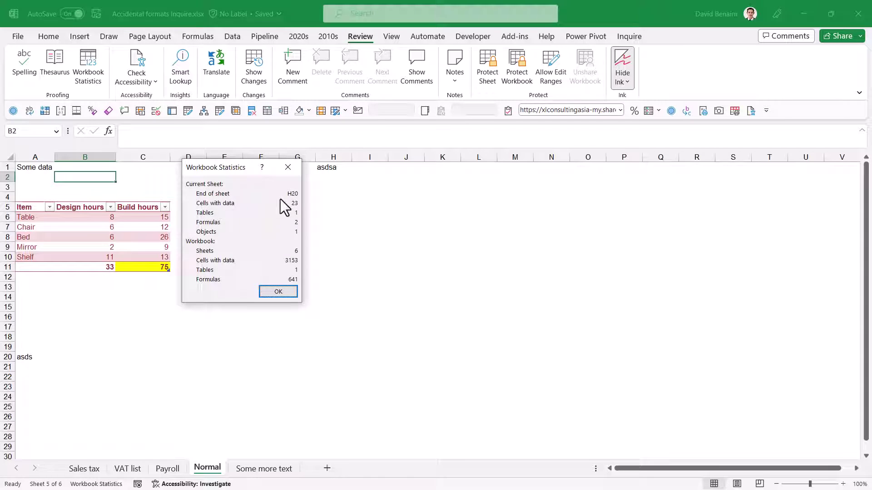
{"action": "left_click", "coordinate": [288, 167]}
- Remove the H1 and A20 test entries and recheck statistics to confirm the sheet ends at C11
{"action": "left_click", "coordinate": [325, 168]}
{"action": "left_click", "coordinate": [35, 356], "text": "ctrl"}
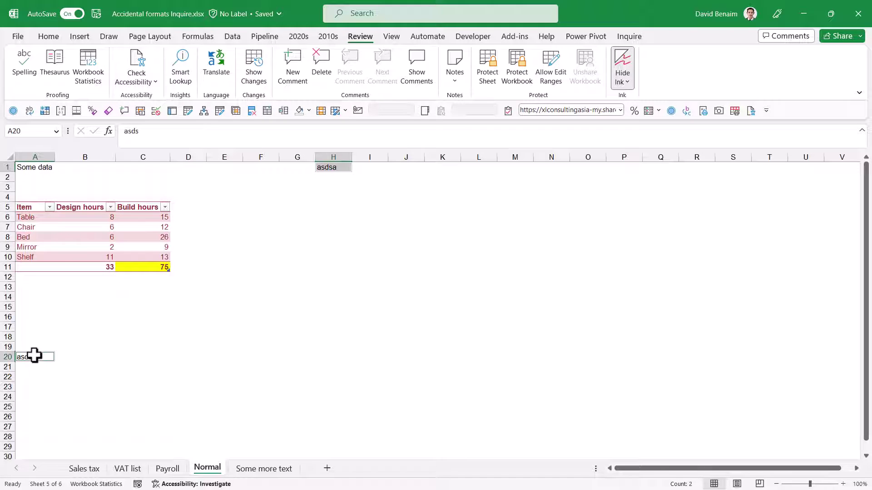
{"action": "key", "text": "Up"}
{"action": "key", "text": "Up"}
{"action": "left_click", "coordinate": [91, 112]}
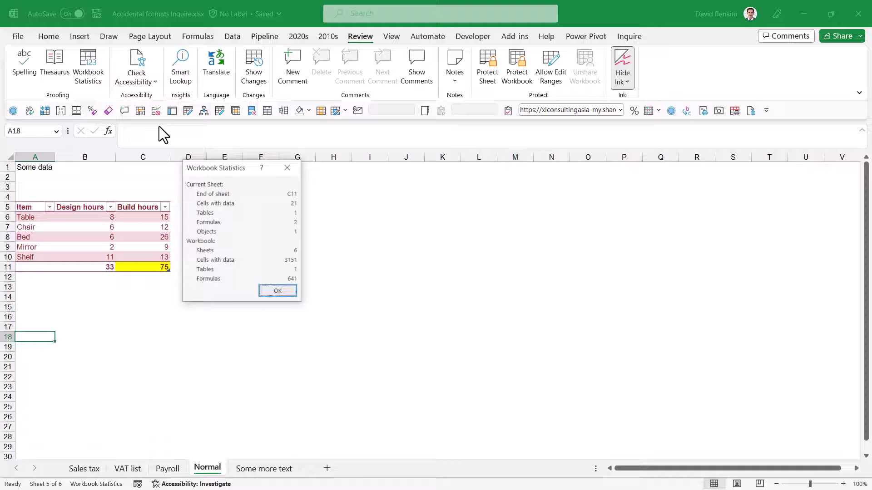
{"action": "left_click", "coordinate": [278, 292]}
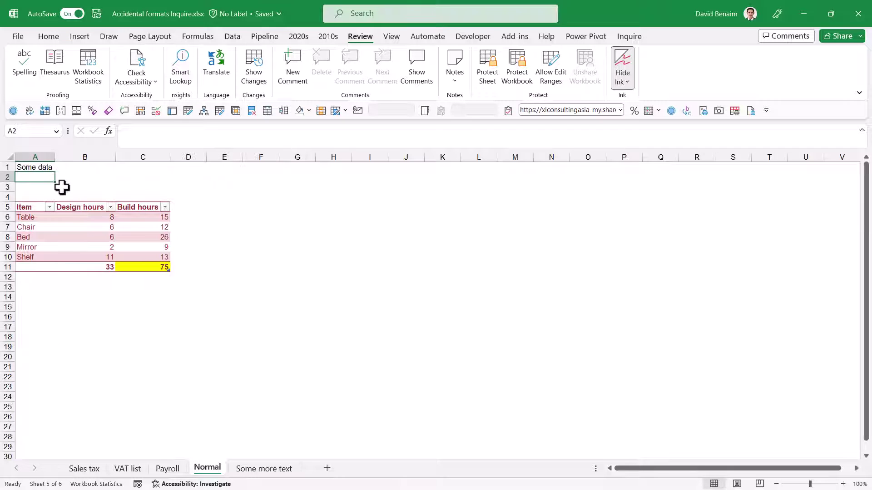
{"action": "key", "text": "Right"}
{"action": "key", "text": "Right"}
{"action": "key", "text": "Right"}
{"action": "key", "text": "Right"}
{"action": "key", "text": "Right"}
{"action": "key", "text": "Right"}
{"action": "key", "text": "Right"}
{"action": "key", "text": "Down"}
{"action": "key", "text": "Down"}
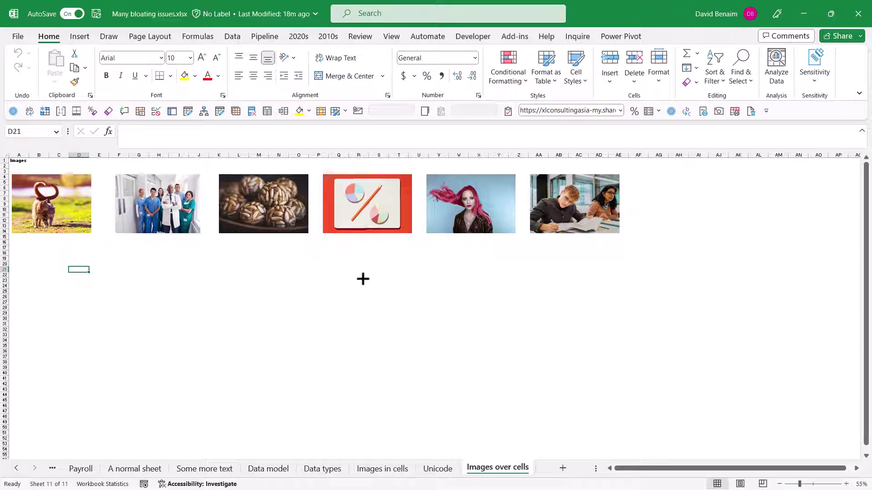
- In Many bloating issues, go to the Images in cells sheet and inspect its photo cells' formulas
{"action": "left_click", "coordinate": [352, 211]}
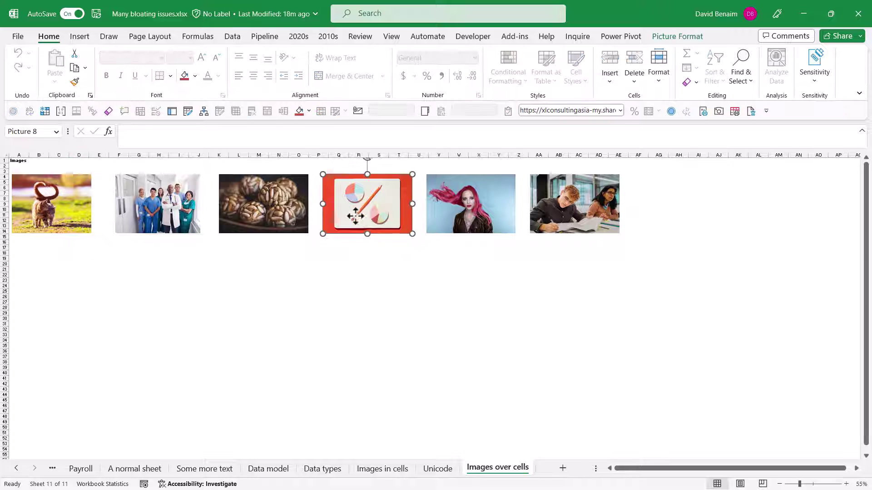
{"action": "left_click", "coordinate": [436, 468]}
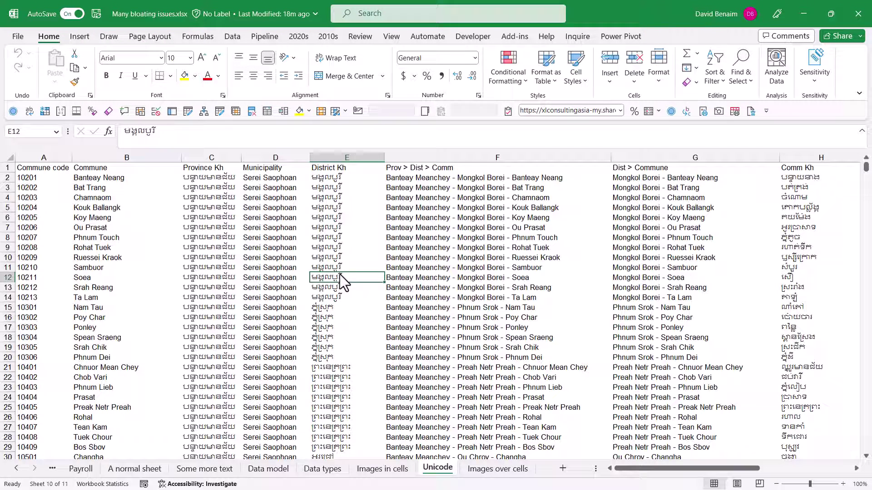
{"action": "left_click", "coordinate": [382, 469]}
{"action": "left_click", "coordinate": [256, 200]}
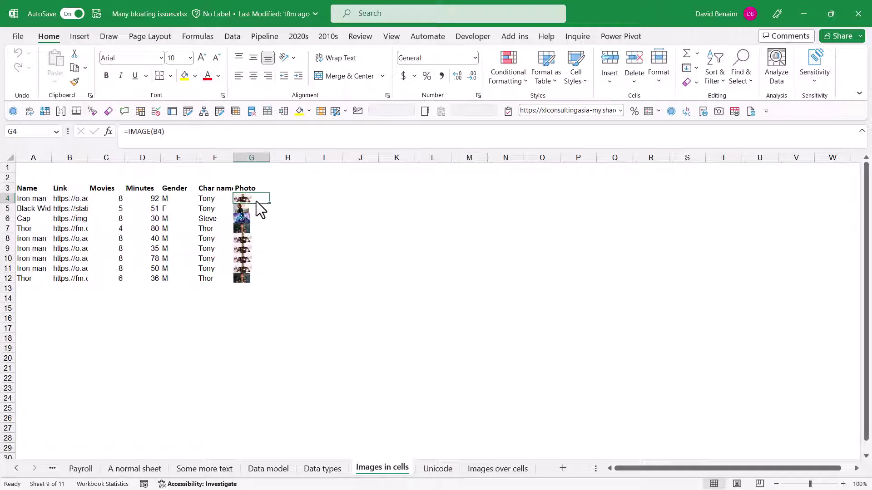
{"action": "left_click", "coordinate": [259, 210]}
{"action": "left_click", "coordinate": [260, 218]}
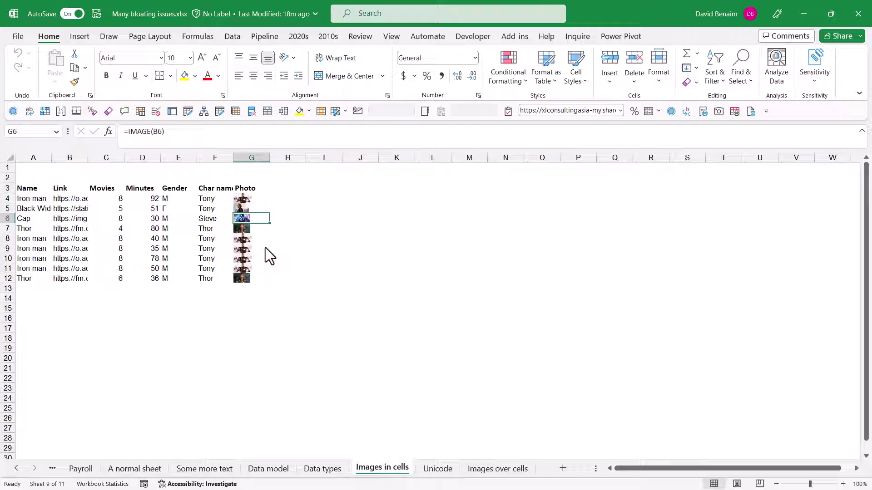
{"action": "left_click", "coordinate": [265, 249]}
{"action": "left_click", "coordinate": [260, 201]}
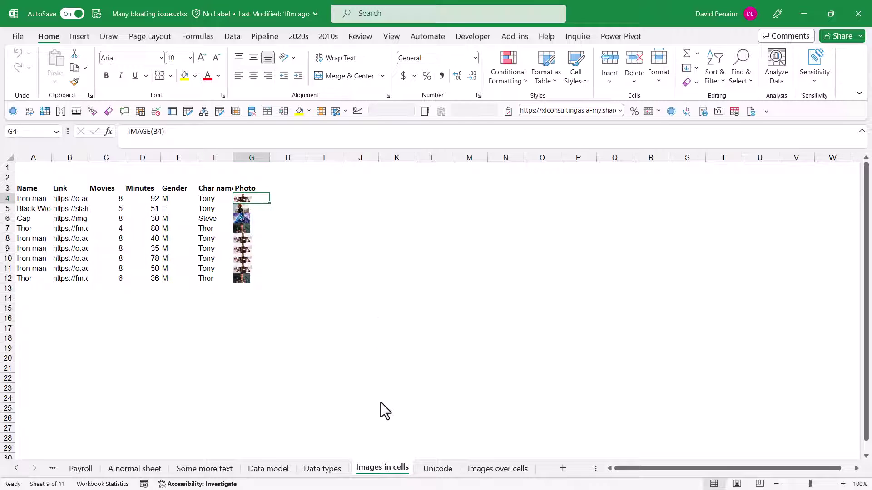
- Review the Data types sheet's geography value and the Data model sheet's vaccination table
{"action": "left_click", "coordinate": [323, 469]}
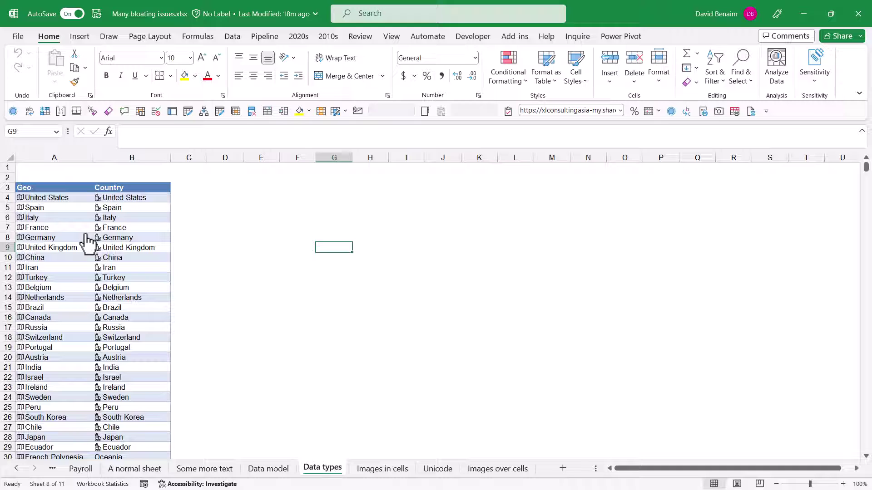
{"action": "left_click", "coordinate": [28, 199]}
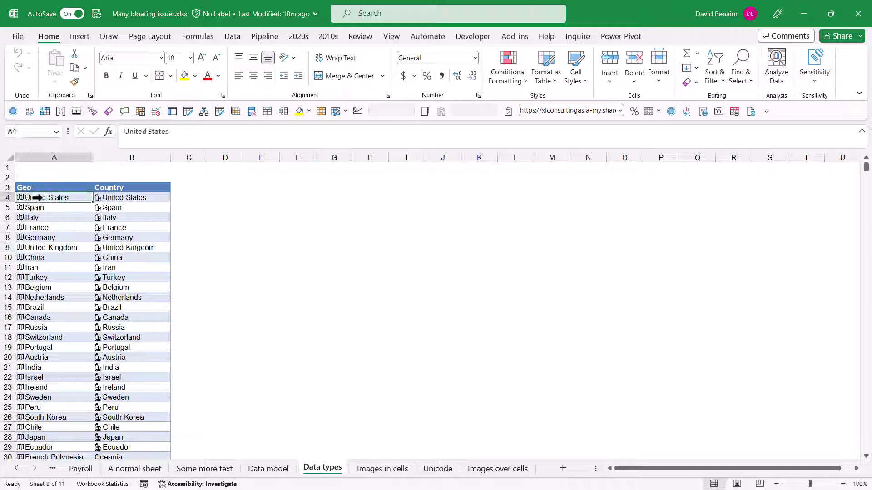
{"action": "left_click", "coordinate": [268, 470]}
{"action": "left_click", "coordinate": [242, 223]}
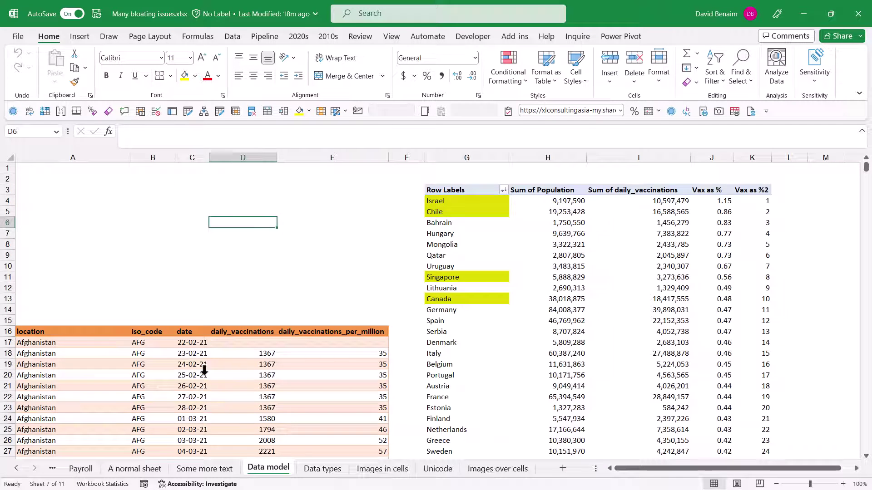
{"action": "left_click", "coordinate": [225, 396]}
- Move back through Some more text and A normal sheet to Payroll, and jump to its last used cell
{"action": "left_click", "coordinate": [205, 469]}
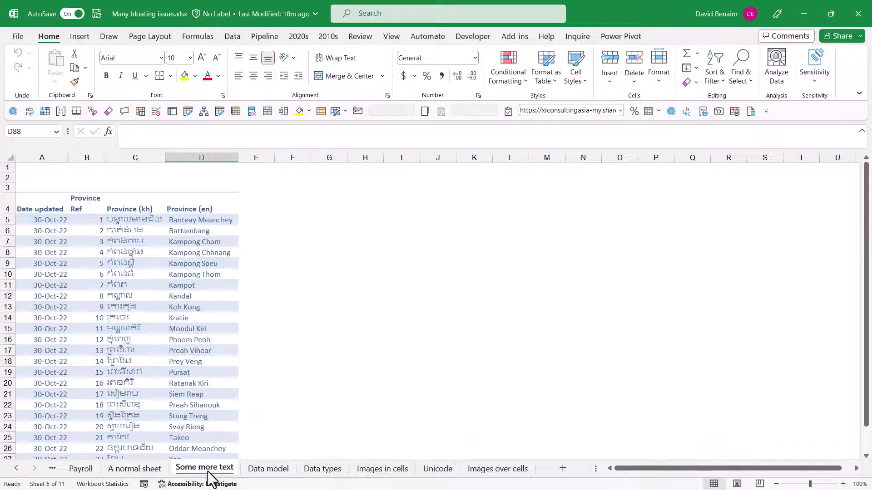
{"action": "left_click", "coordinate": [16, 468]}
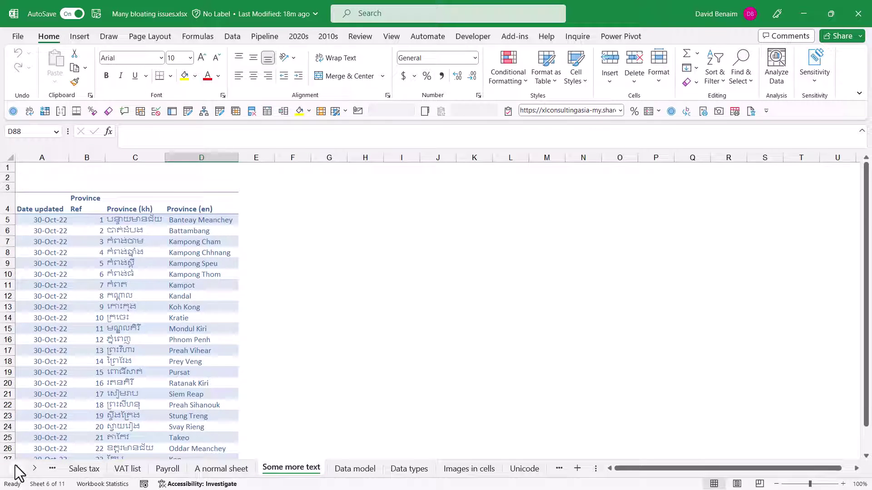
{"action": "left_click", "coordinate": [247, 469]}
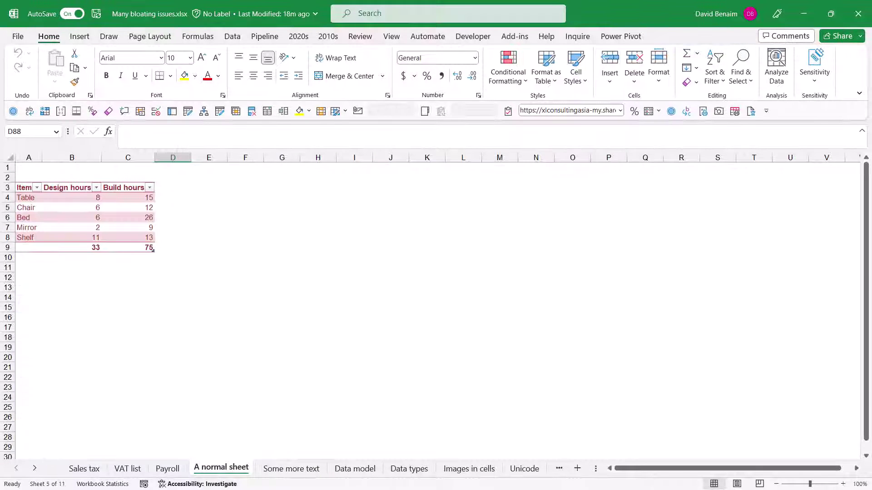
{"action": "left_click", "coordinate": [167, 469]}
{"action": "key", "text": "ctrl+End"}
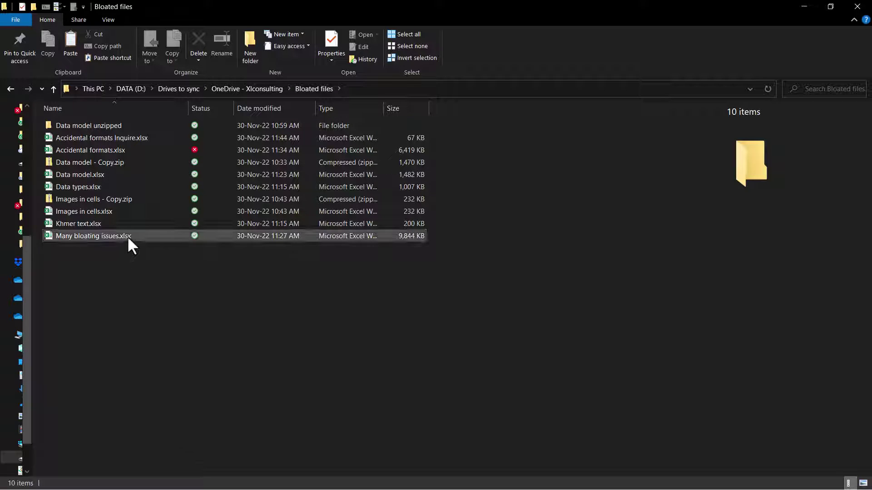
- Duplicate the Many bloating issues workbook and rename the copy's extension to .zip
{"action": "right_click", "coordinate": [127, 236]}
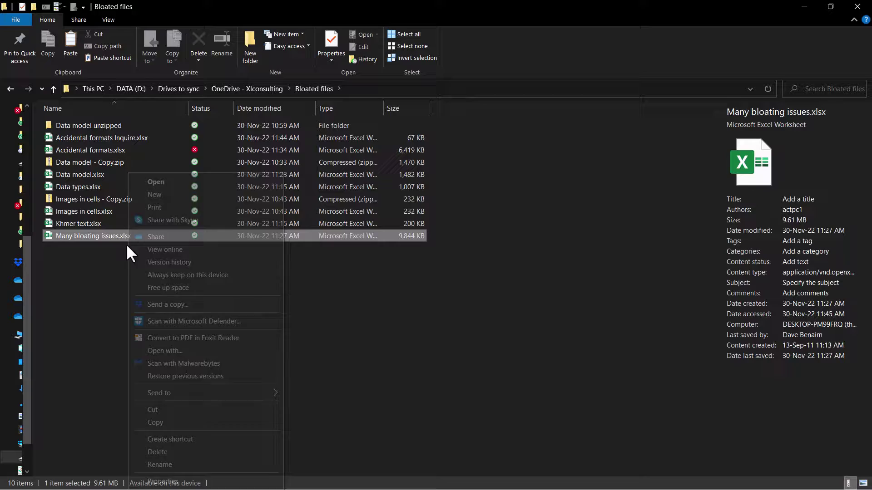
{"action": "left_click", "coordinate": [157, 422]}
{"action": "right_click", "coordinate": [93, 274]}
{"action": "left_click", "coordinate": [159, 81]}
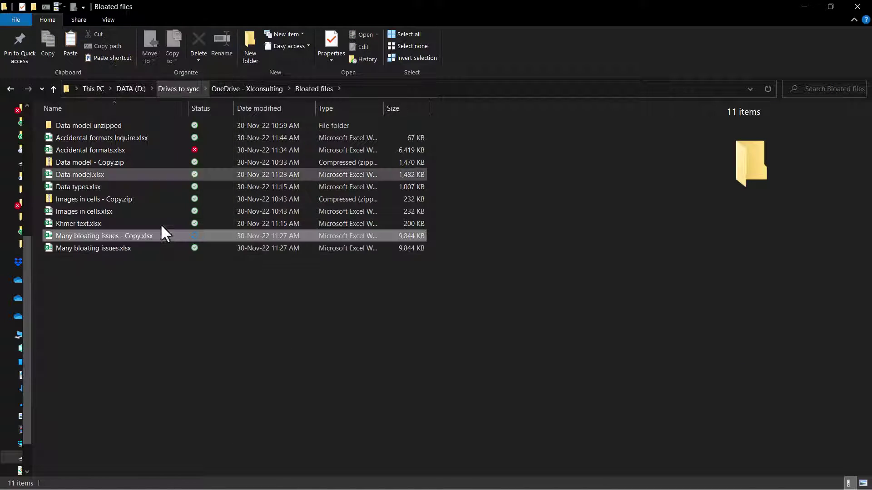
{"action": "left_click", "coordinate": [157, 236]}
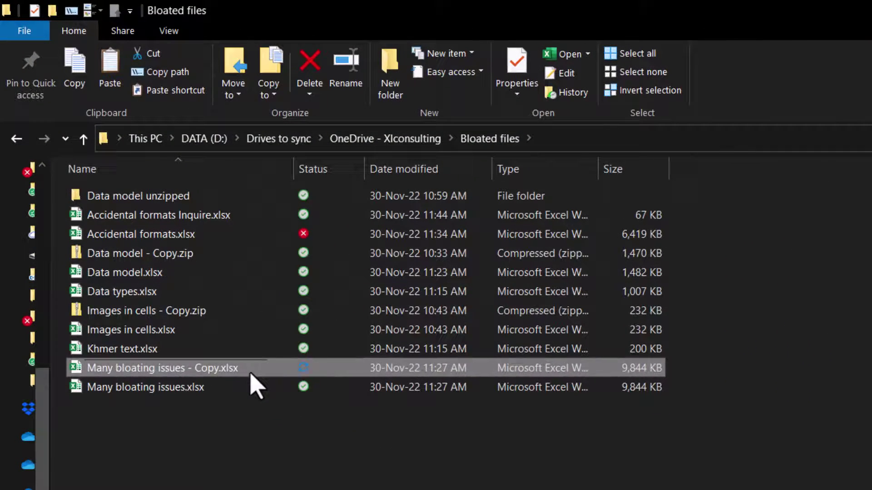
{"action": "type", "text": "zip"}
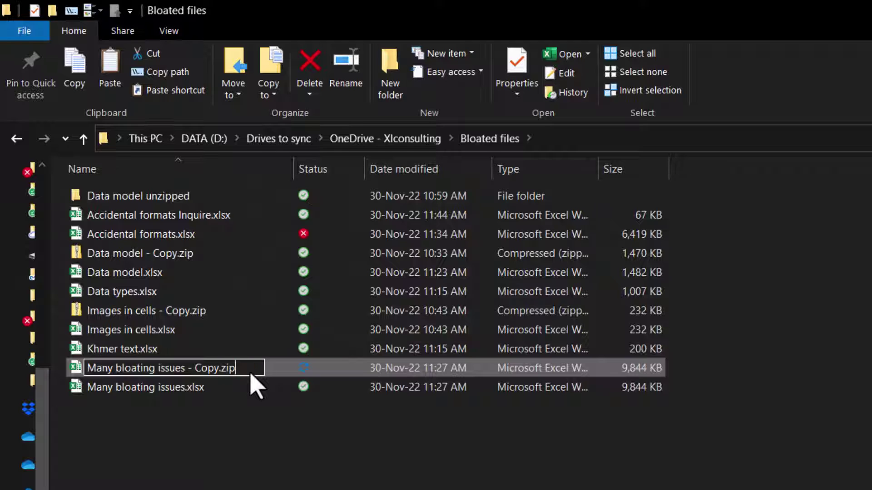
{"action": "key", "text": "Return"}
{"action": "key", "text": "Return"}
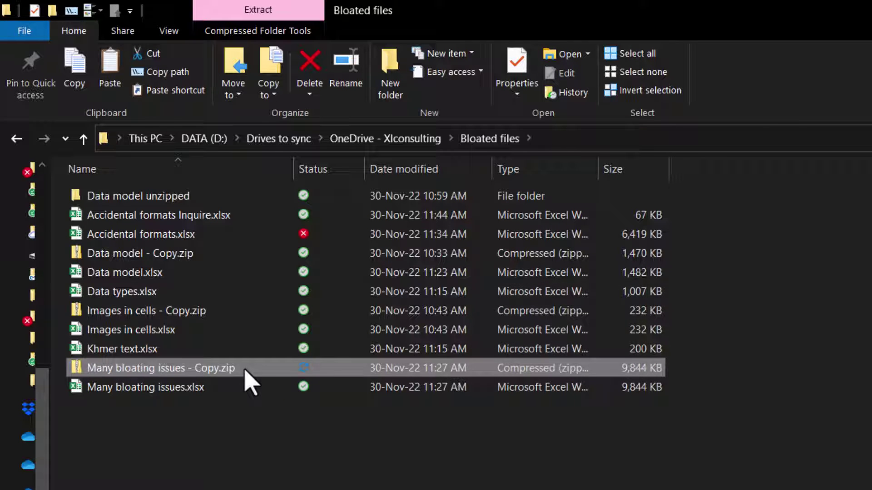
- Open the zip's xl folder and look over pivotCache, pivotTables, queryTables, richData, tables and media
{"action": "double_click", "coordinate": [274, 373]}
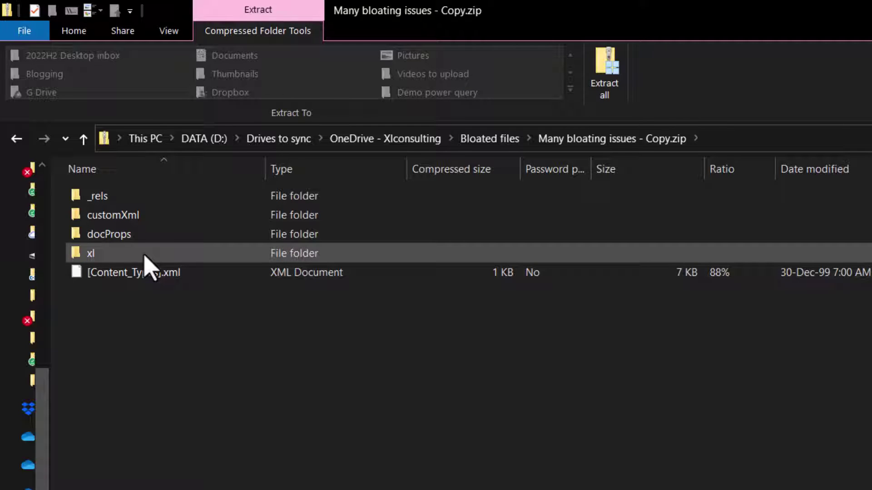
{"action": "left_click", "coordinate": [161, 256]}
{"action": "double_click", "coordinate": [161, 255]}
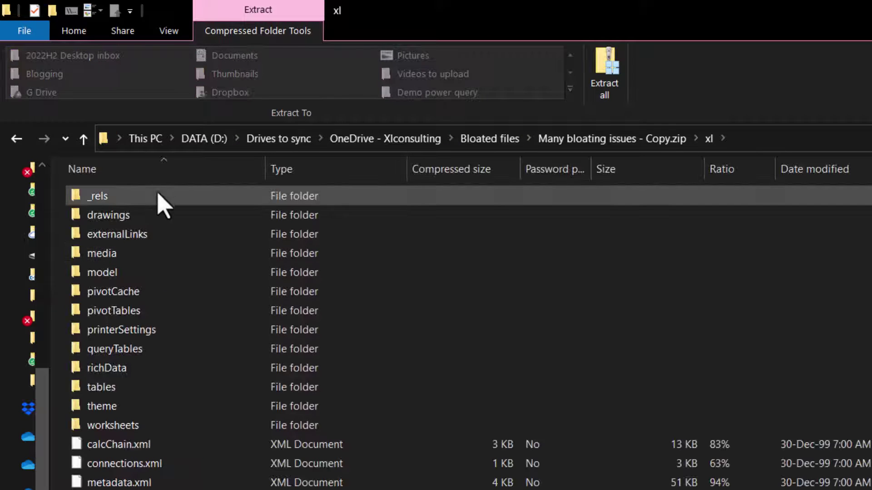
{"action": "left_click", "coordinate": [181, 295]}
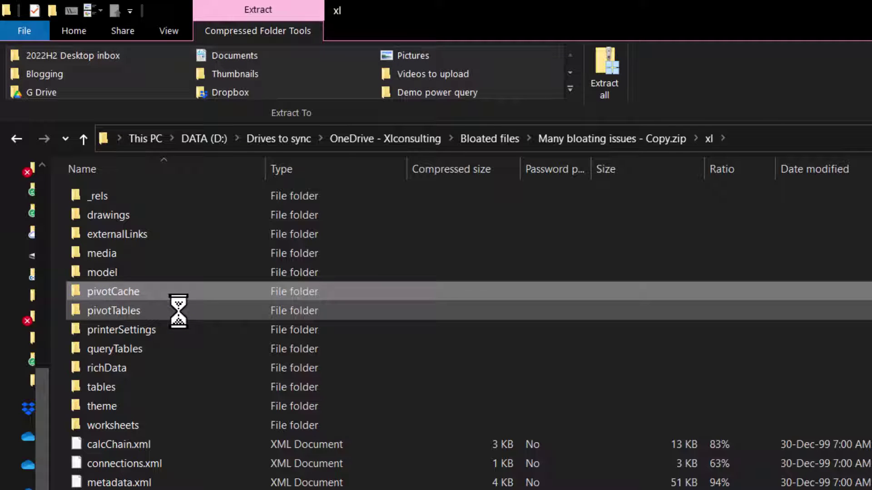
{"action": "left_click", "coordinate": [178, 311]}
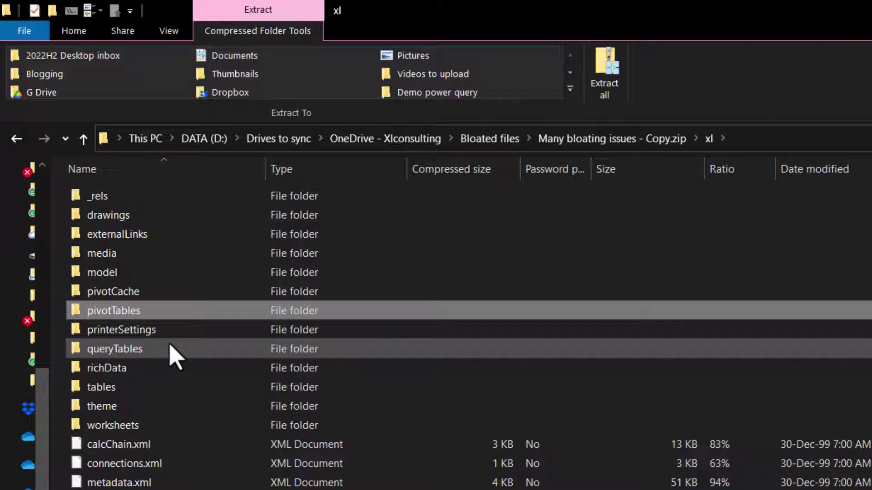
{"action": "left_click", "coordinate": [169, 354]}
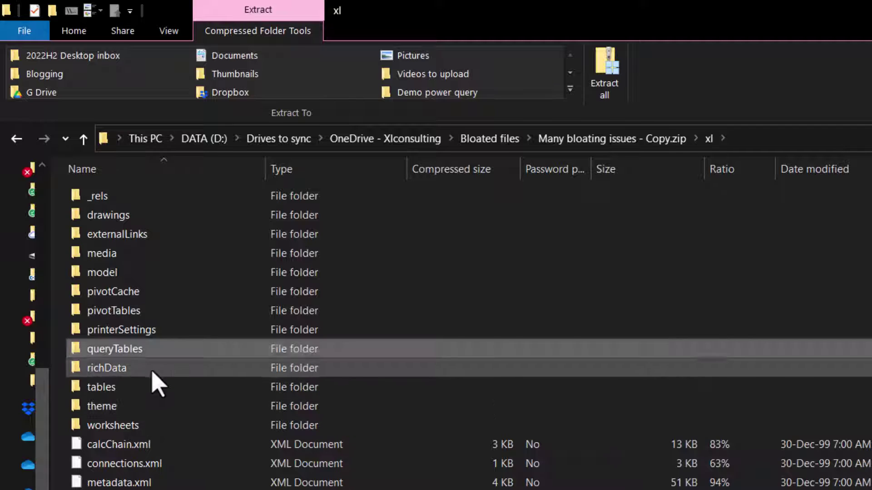
{"action": "left_click", "coordinate": [152, 370]}
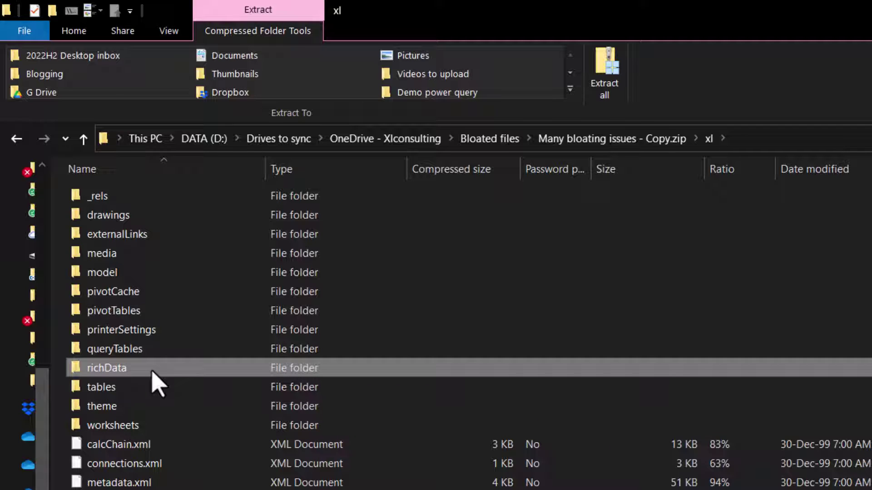
{"action": "left_click", "coordinate": [154, 389]}
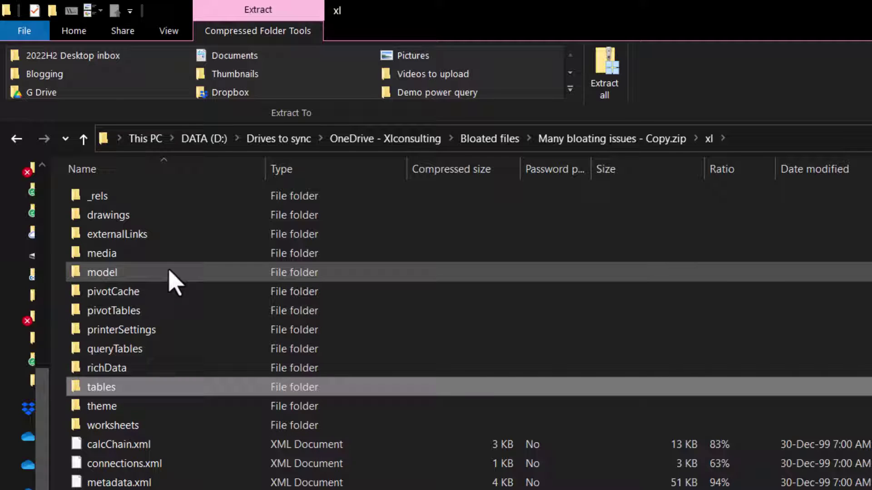
{"action": "left_click", "coordinate": [172, 255]}
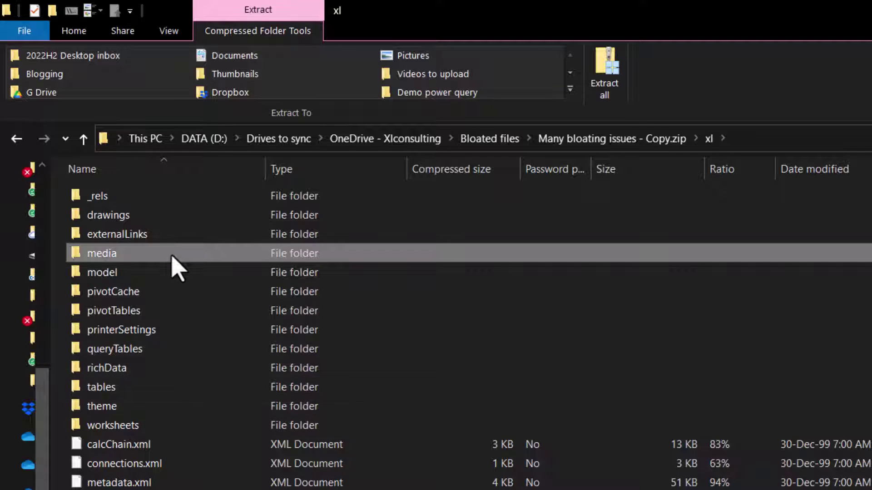
- Open the media folder, sort images by compressed size descending, and select image3.jpg (138 KB)
{"action": "double_click", "coordinate": [172, 255]}
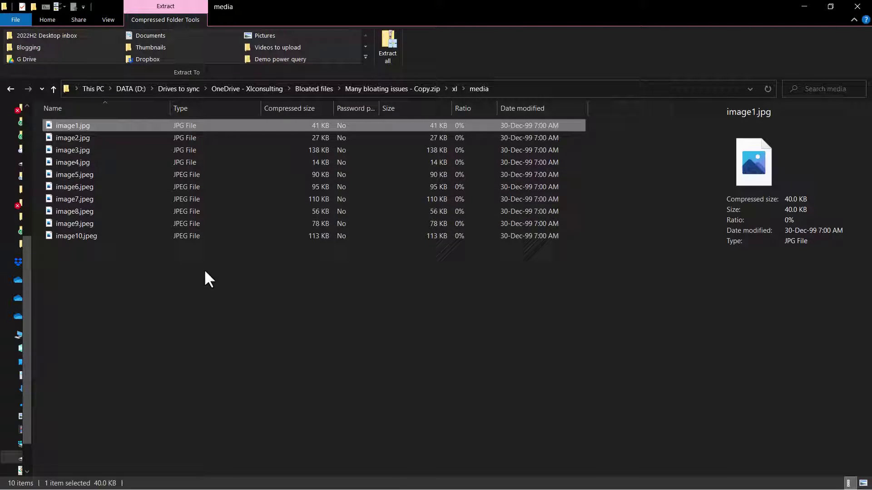
{"action": "left_click", "coordinate": [300, 109]}
{"action": "left_click", "coordinate": [299, 108]}
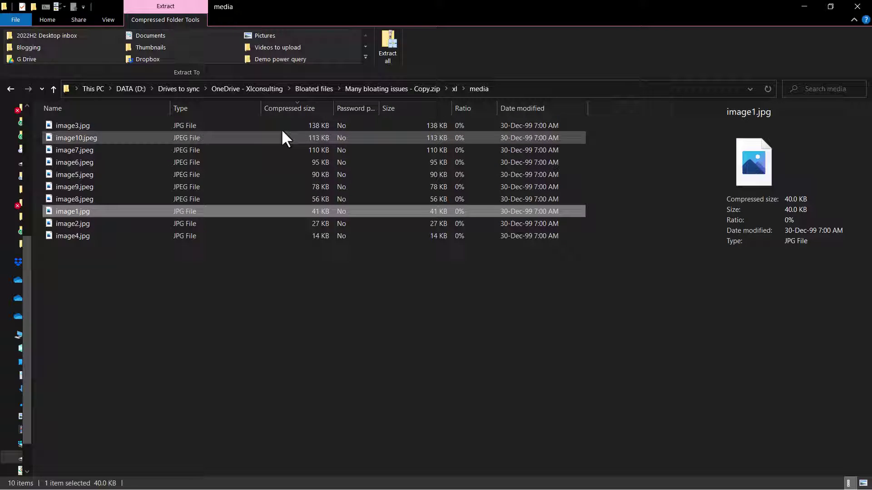
{"action": "left_click", "coordinate": [286, 125]}
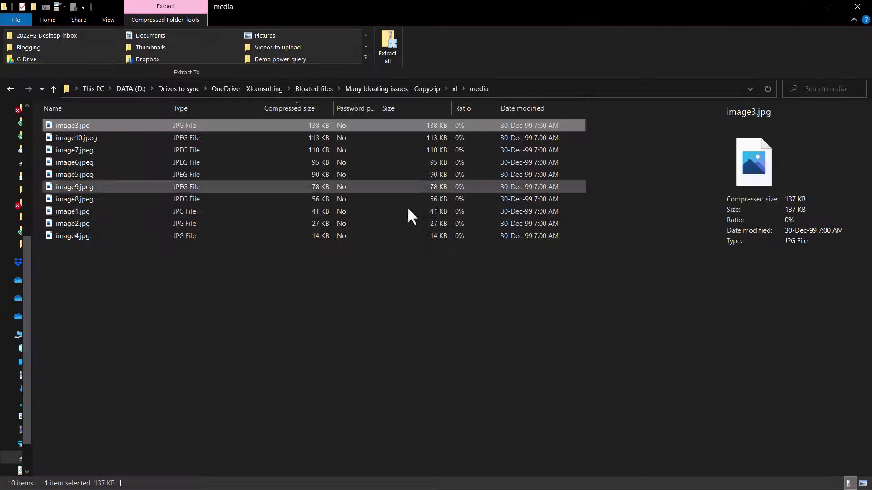
- In Excel, check that the Data model sheet's data ends at row 20855, then return to the top
{"action": "key", "text": "alt+Tab"}
{"action": "left_click", "coordinate": [231, 259]}
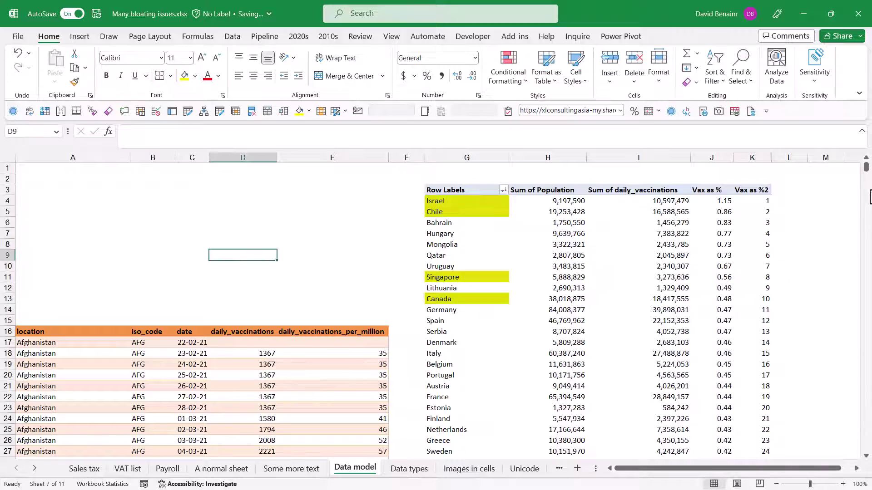
{"action": "mouse_move", "coordinate": [867, 170]}
{"action": "left_mouse_down"}
{"action": "mouse_move", "coordinate": [865, 448]}
{"action": "mouse_move", "coordinate": [859, 158]}
{"action": "left_mouse_up"}
{"action": "left_click", "coordinate": [151, 410]}
{"action": "left_click", "coordinate": [369, 205]}
{"action": "left_click", "coordinate": [234, 192]}
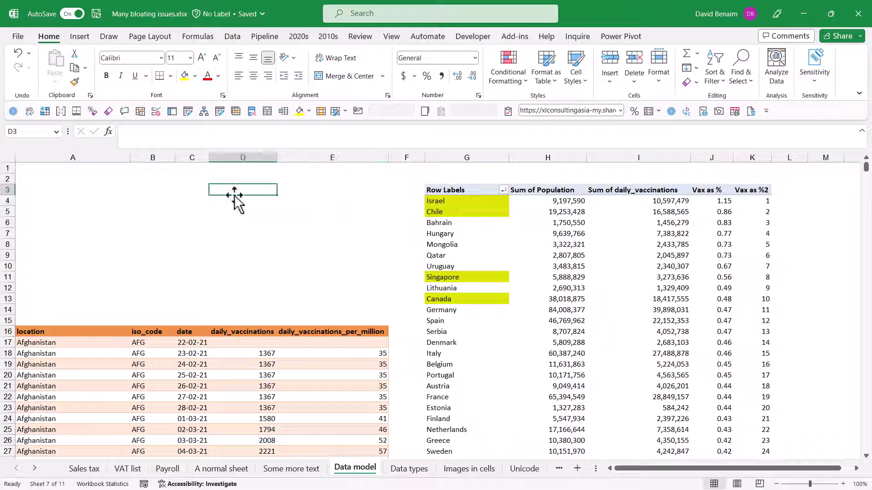
{"action": "key", "text": "ctrl+End"}
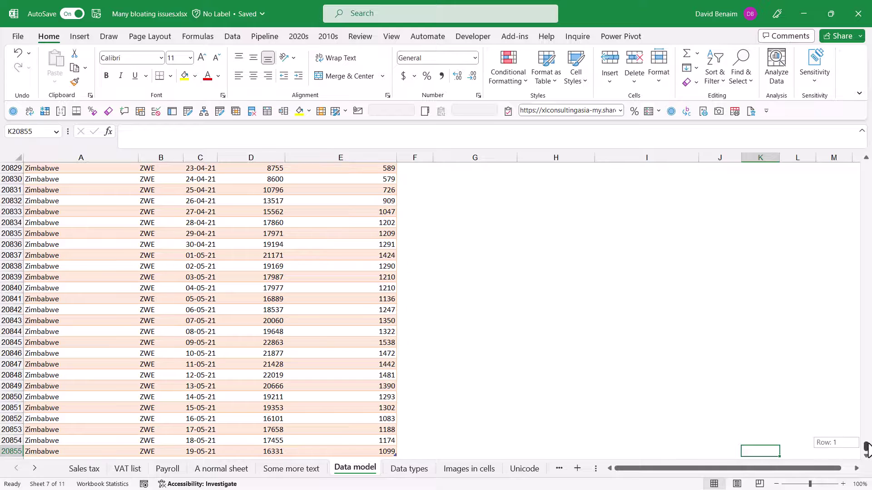
{"action": "left_click_drag", "start_coordinate": [866, 449], "coordinate": [671, 167]}
{"action": "left_click", "coordinate": [109, 197]}
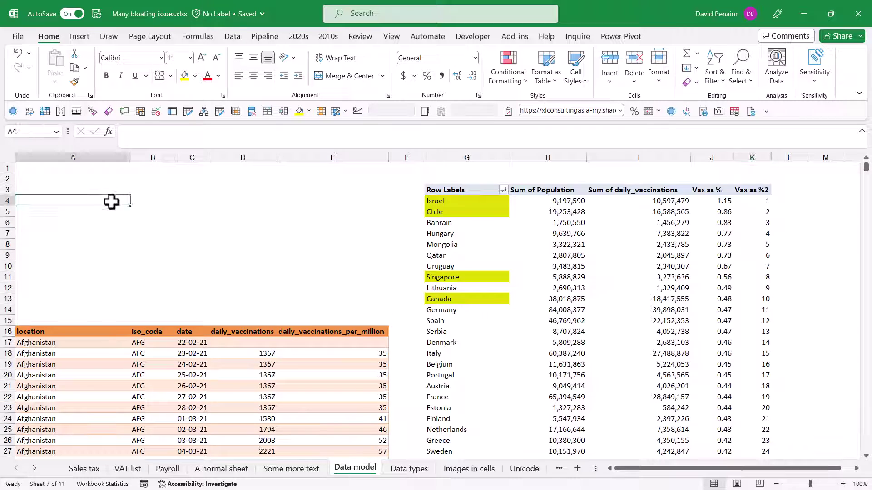
- Save a copy of the workbook as Web Page (*.htm;*.html), accepting the lost-features warning
{"action": "left_click", "coordinate": [261, 200]}
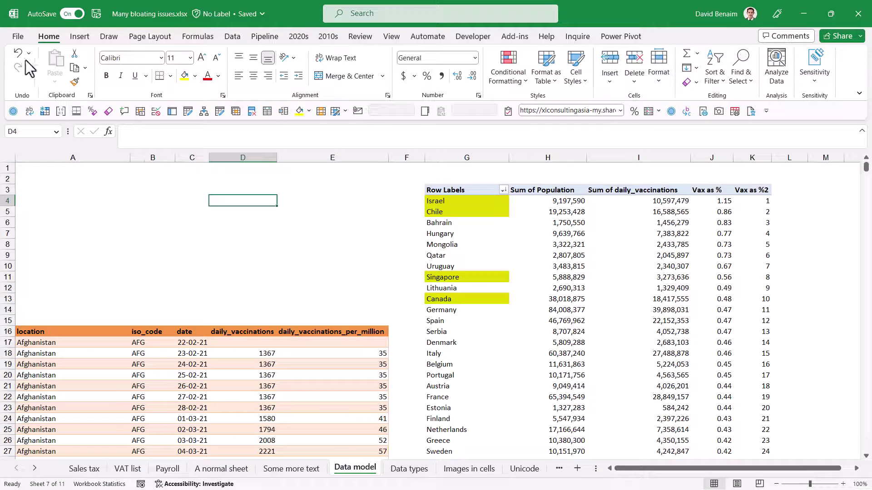
{"action": "left_click", "coordinate": [18, 36]}
{"action": "left_click", "coordinate": [53, 163]}
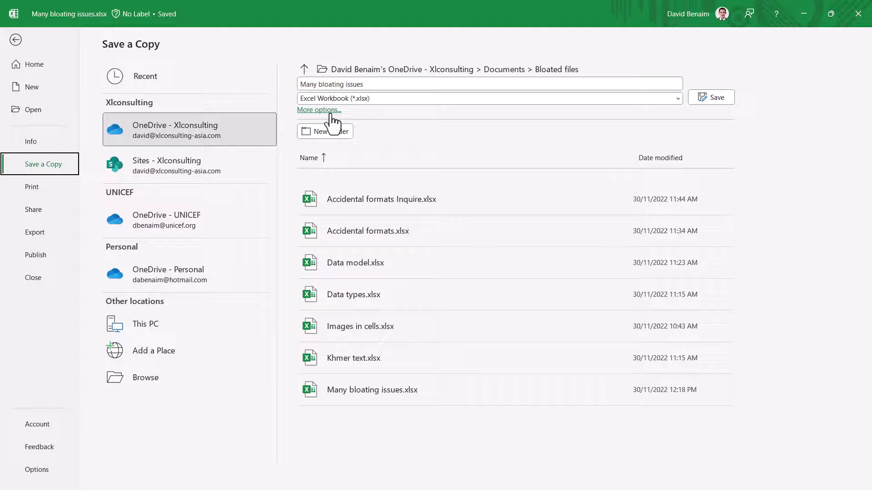
{"action": "left_click", "coordinate": [331, 112]}
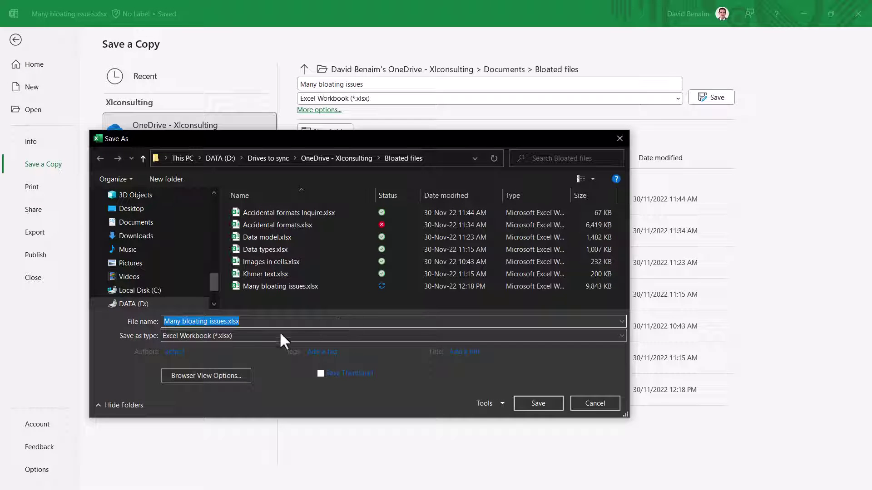
{"action": "left_click", "coordinate": [235, 335]}
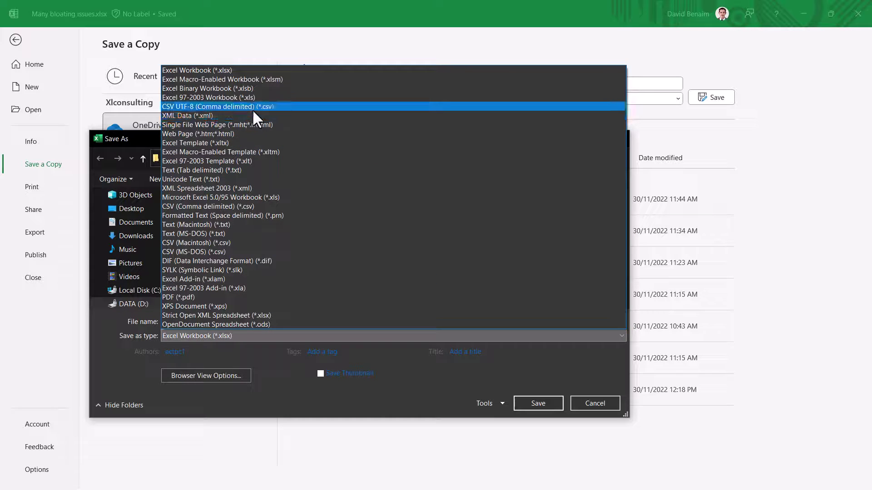
{"action": "left_click", "coordinate": [258, 132]}
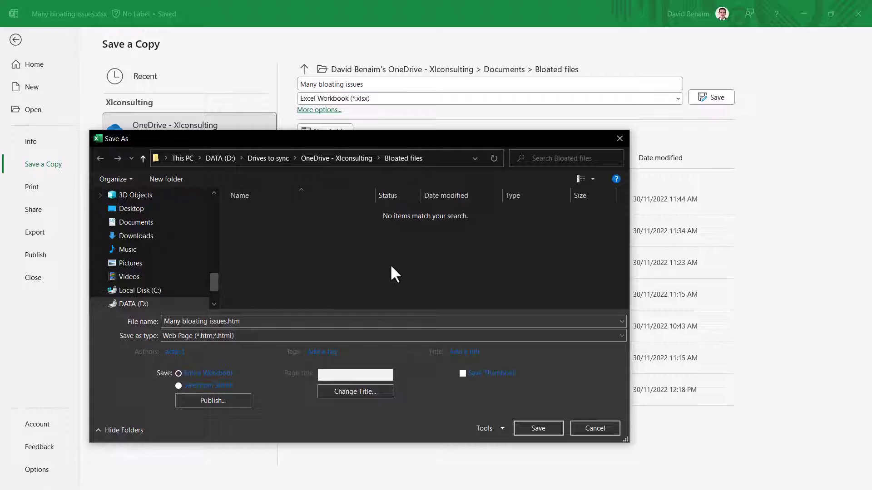
{"action": "left_click", "coordinate": [533, 428]}
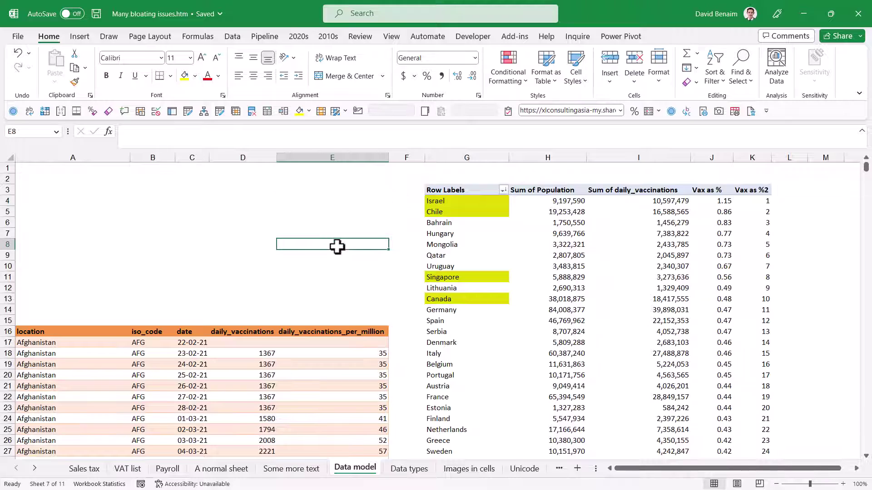
- Open Many bloating issues_files sorted by size, noting sheet006.htm (38,349 KB) and sheet001.htm (36,410 KB)
{"action": "key", "text": "alt+Tab"}
{"action": "left_click", "coordinate": [295, 297]}
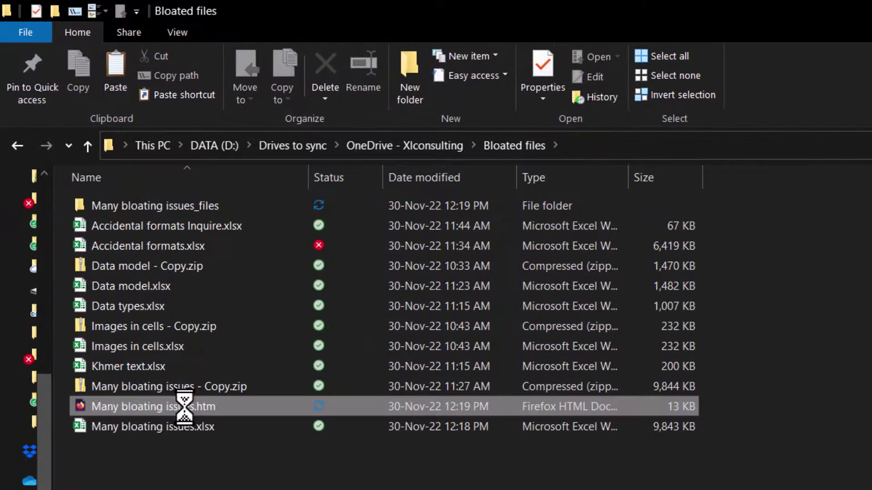
{"action": "left_click", "coordinate": [184, 406]}
{"action": "left_click", "coordinate": [215, 206]}
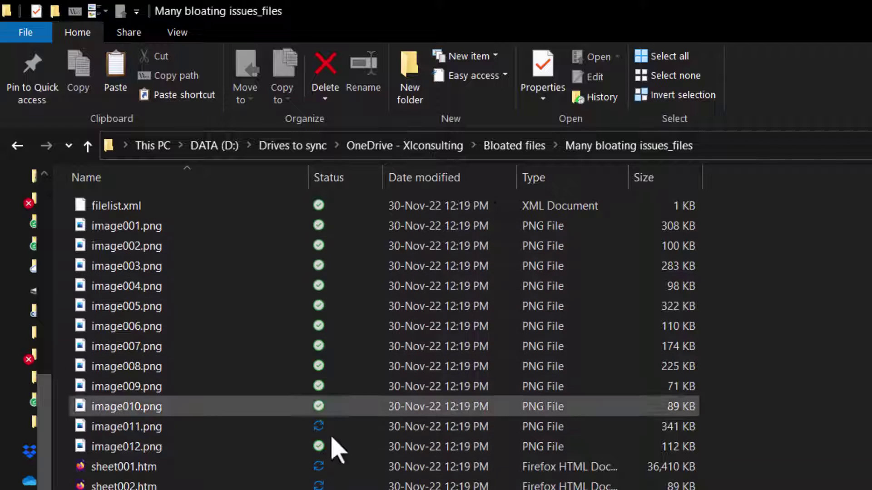
{"action": "left_click", "coordinate": [674, 182]}
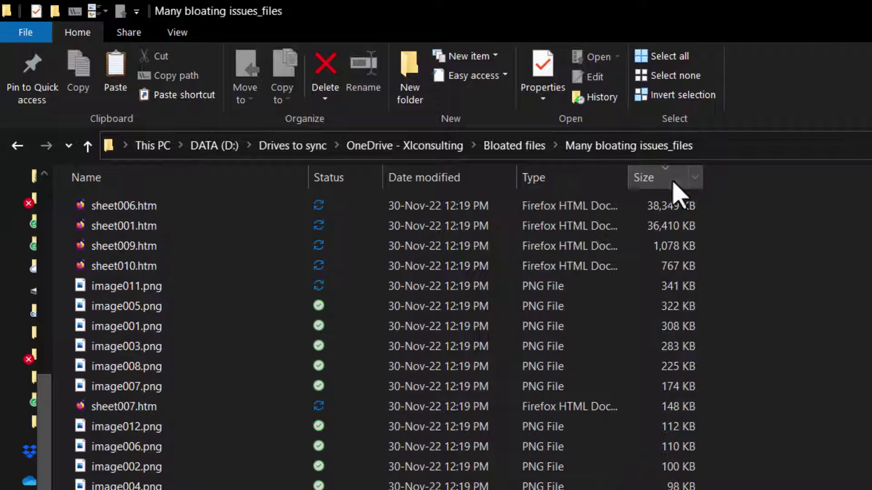
{"action": "left_click", "coordinate": [178, 212]}
{"action": "left_click", "coordinate": [180, 230]}
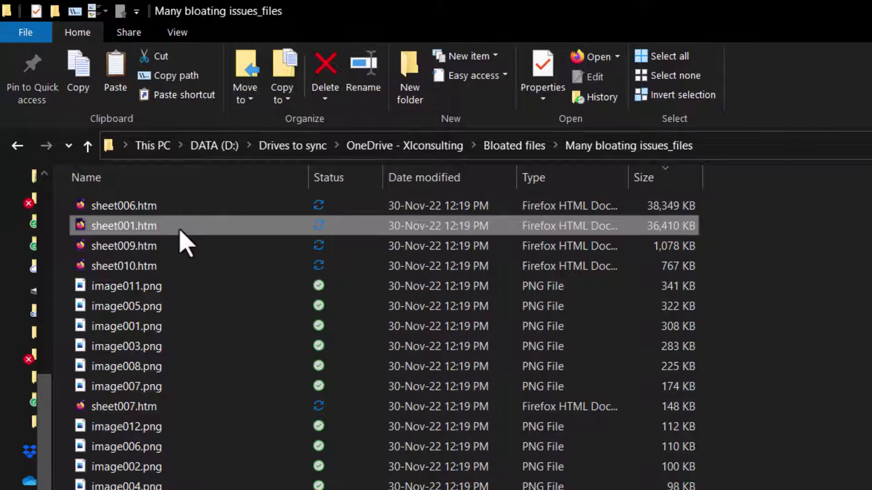
- Open sheet001.htm, then jump to the last used cell on the Sales tax sheet
{"action": "double_click", "coordinate": [202, 219]}
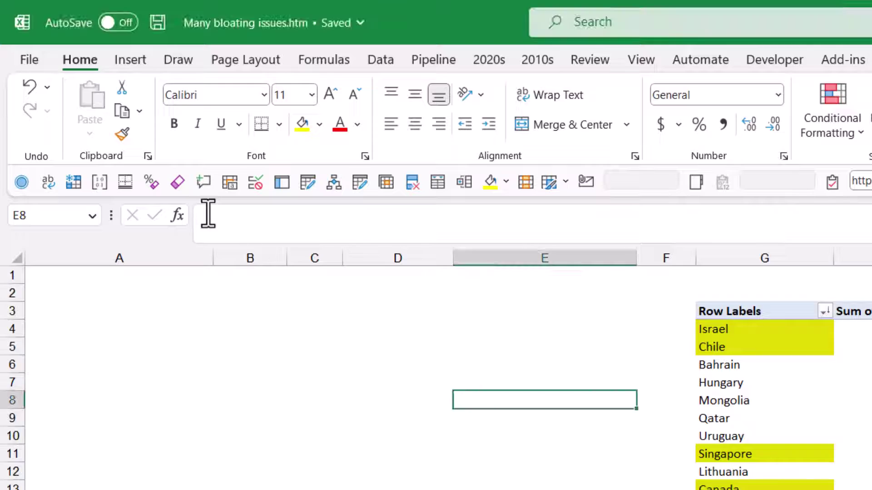
{"action": "left_click", "coordinate": [427, 472]}
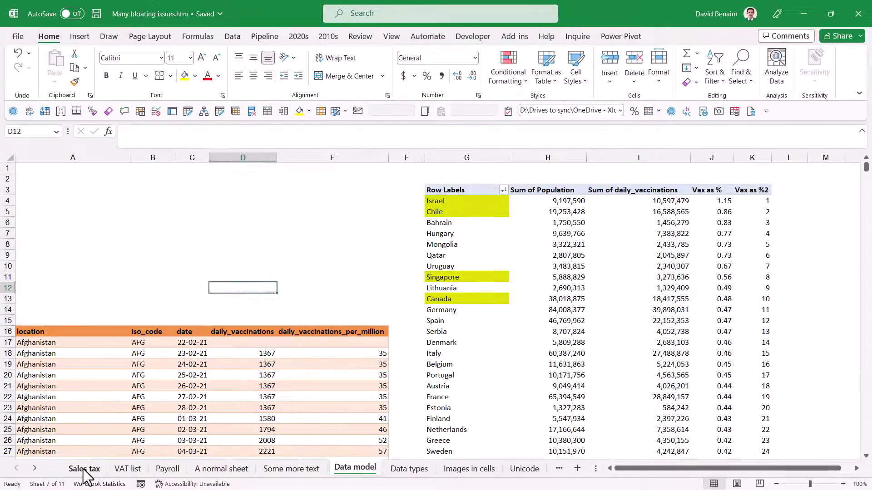
{"action": "left_click", "coordinate": [91, 469]}
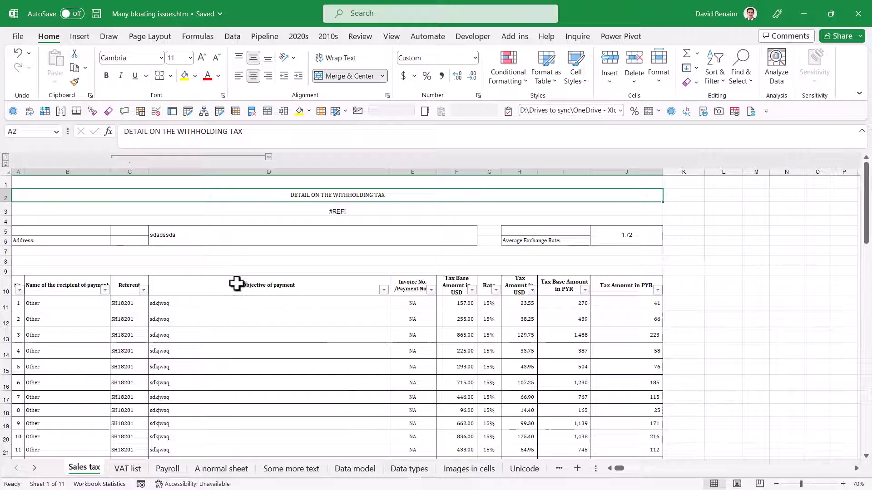
{"action": "left_click", "coordinate": [41, 184]}
{"action": "key", "text": "ctrl+End"}
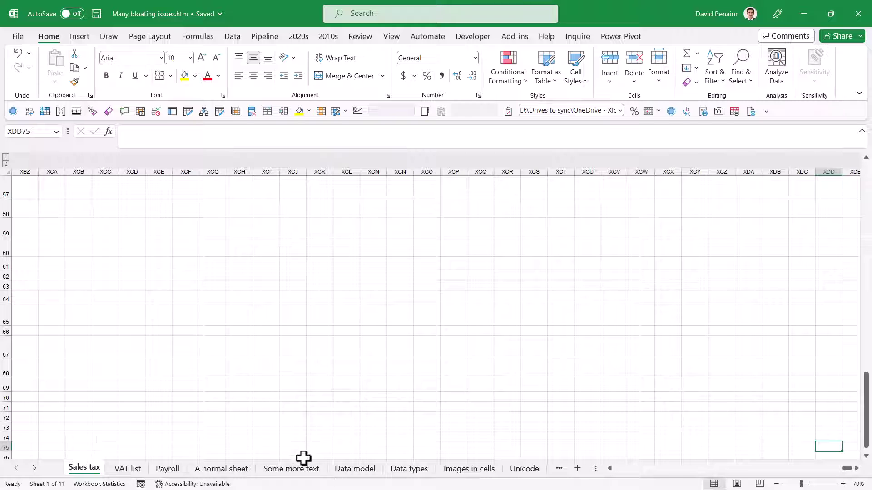
- Jump to the Data model sheet's last used cell, then scroll back up to its top
{"action": "left_click", "coordinate": [354, 469]}
{"action": "key", "text": "ctrl+End"}
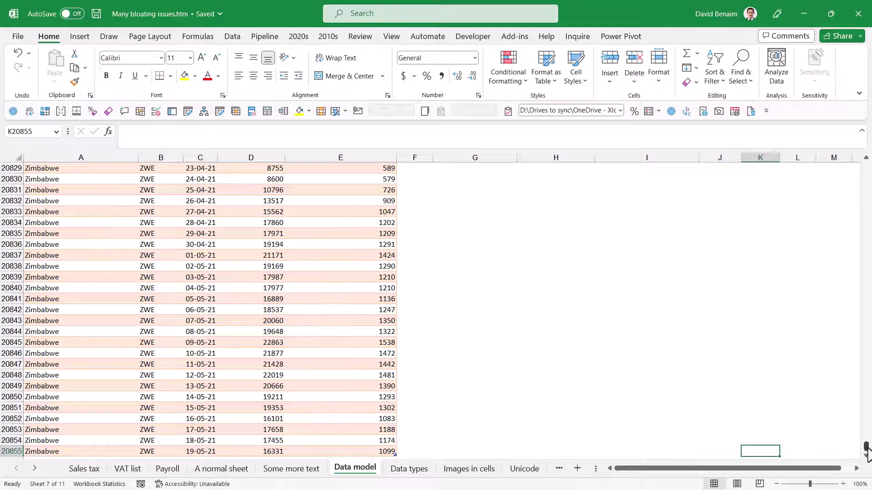
{"action": "left_click_drag", "start_coordinate": [866, 450], "coordinate": [866, 168]}
{"action": "left_click", "coordinate": [404, 201]}
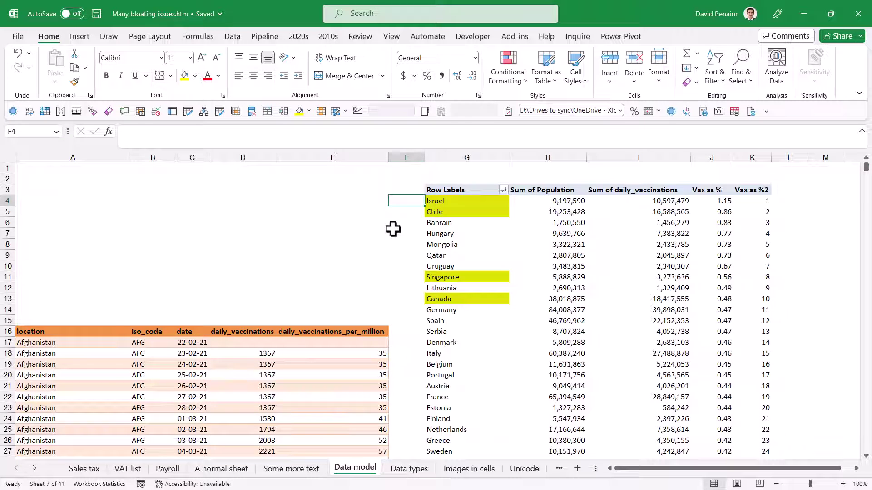
{"action": "left_click", "coordinate": [139, 221]}
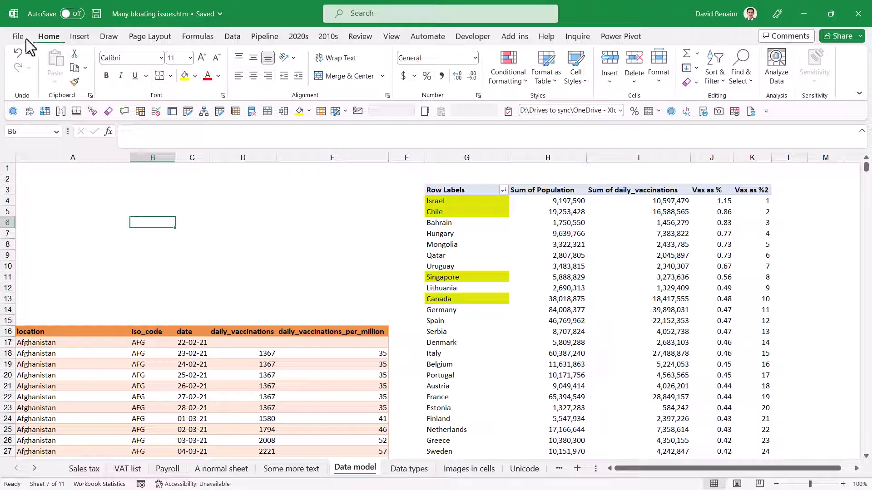
- Open the zip's worksheets folder sorted by compressed size descending, selecting sheet3.xml at the top
{"action": "key", "text": "alt+Tab"}
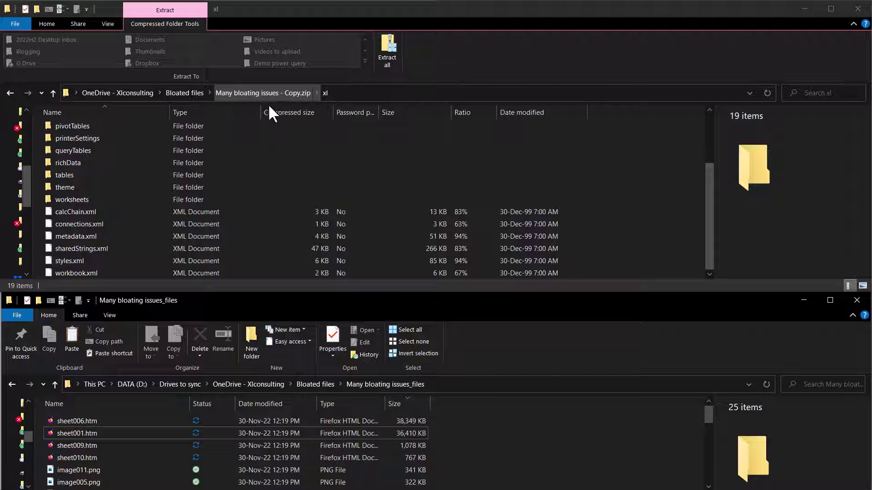
{"action": "left_click", "coordinate": [134, 199]}
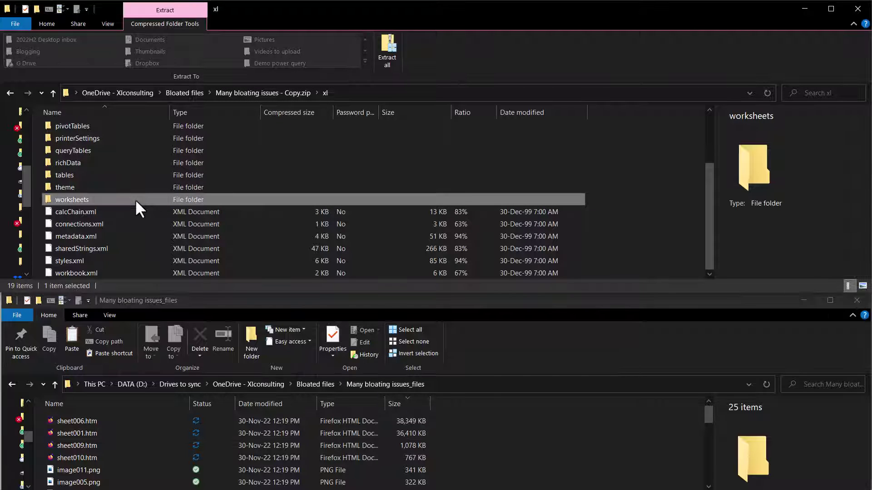
{"action": "double_click", "coordinate": [135, 199]}
{"action": "left_click", "coordinate": [293, 113]}
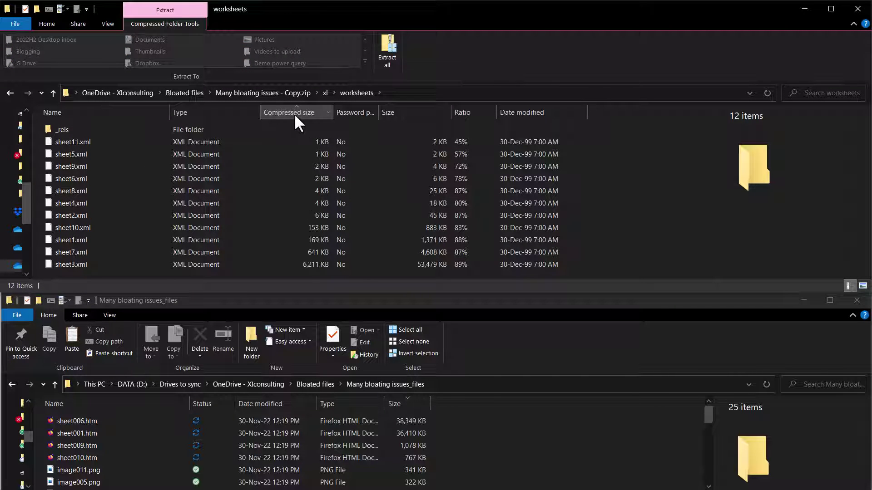
{"action": "left_click", "coordinate": [293, 113]}
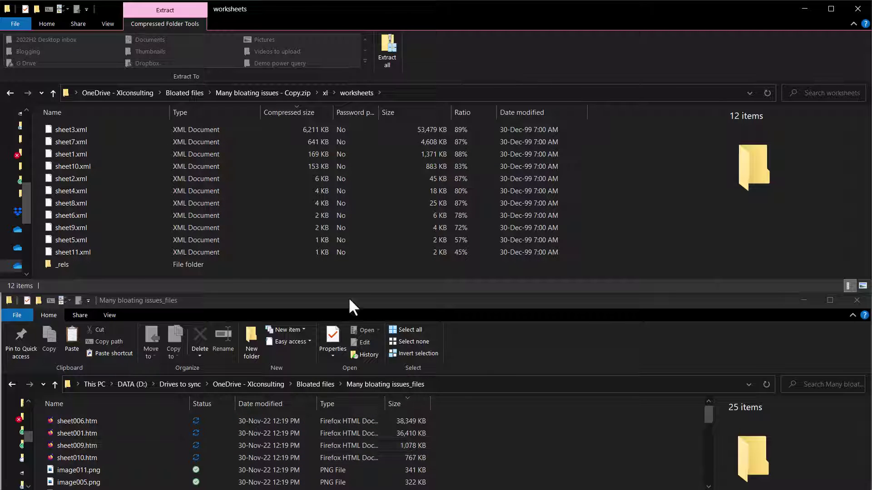
{"action": "left_click", "coordinate": [294, 129]}
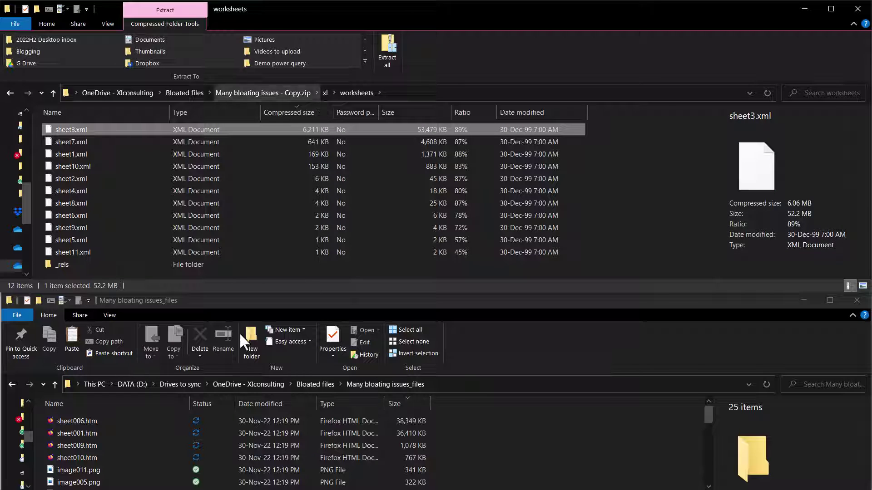
- Compare the XML sizes with sheet001.htm, sheet003.htm and sheet006.htm in the web page files
{"action": "left_click", "coordinate": [99, 433]}
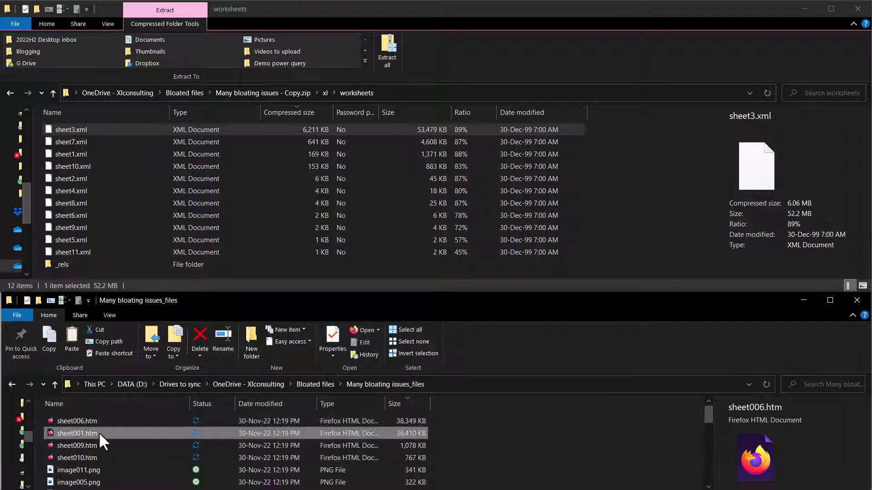
{"action": "left_click", "coordinate": [566, 287]}
{"action": "scroll", "coordinate": [465, 435], "scroll_direction": "down", "scroll_amount": 5}
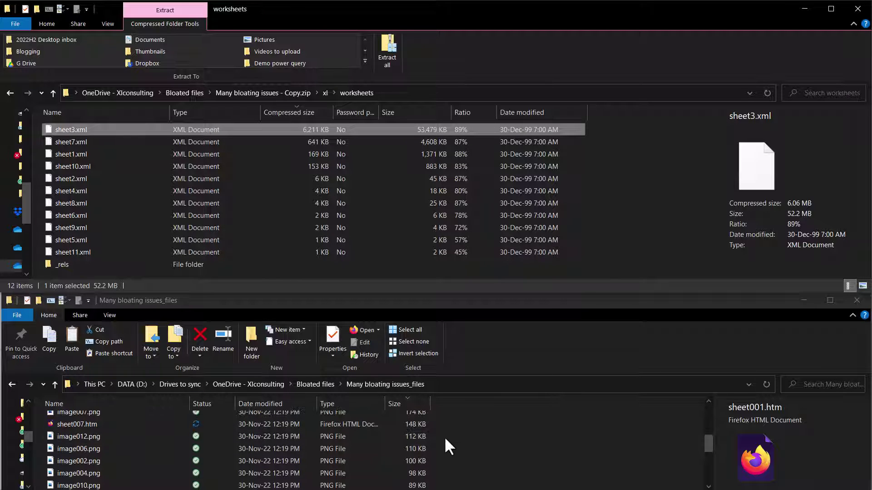
{"action": "left_click", "coordinate": [216, 425]}
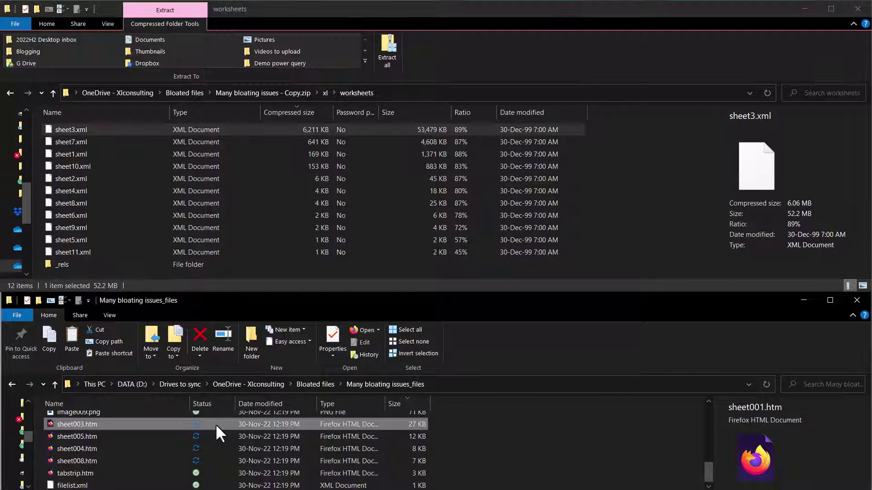
{"action": "scroll", "coordinate": [485, 431], "scroll_direction": "up", "scroll_amount": 5}
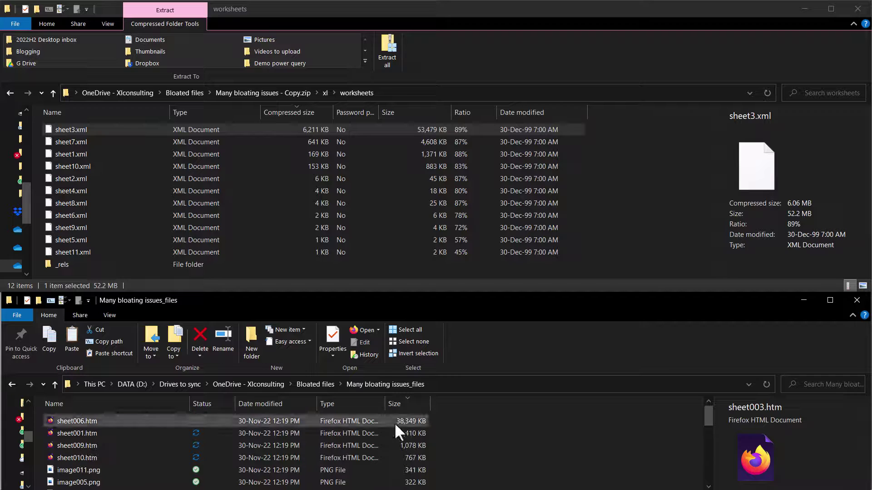
{"action": "left_click", "coordinate": [394, 423]}
{"action": "left_click", "coordinate": [402, 433]}
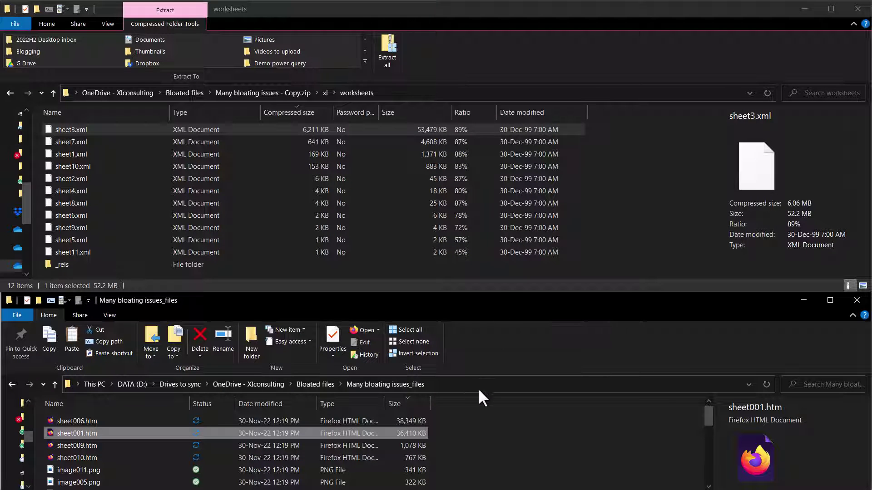
- Maximize Many bloating issues.xlsx and jump to the Sales tax sheet's last used cell
{"action": "key", "text": "alt+Tab"}
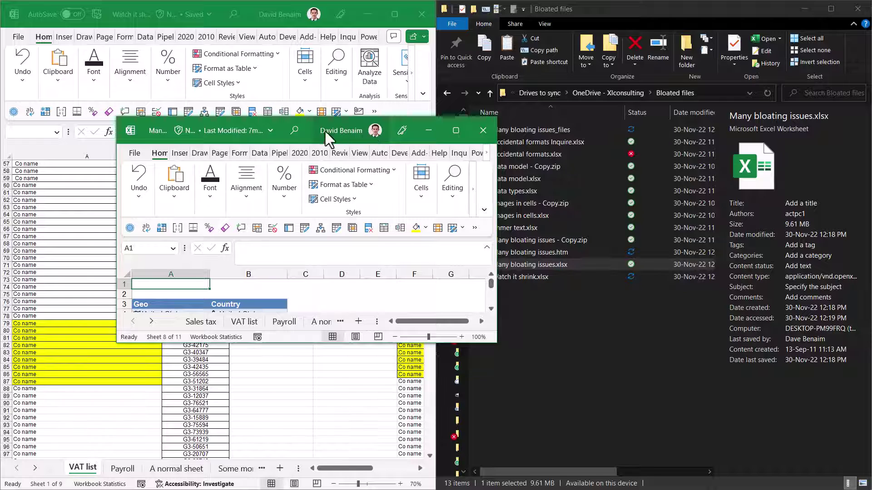
{"action": "left_click", "coordinate": [456, 130]}
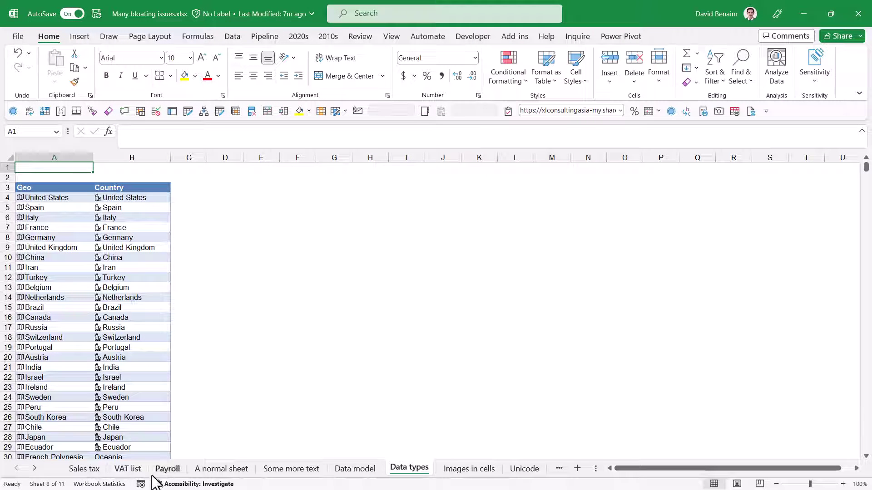
{"action": "left_click", "coordinate": [355, 472]}
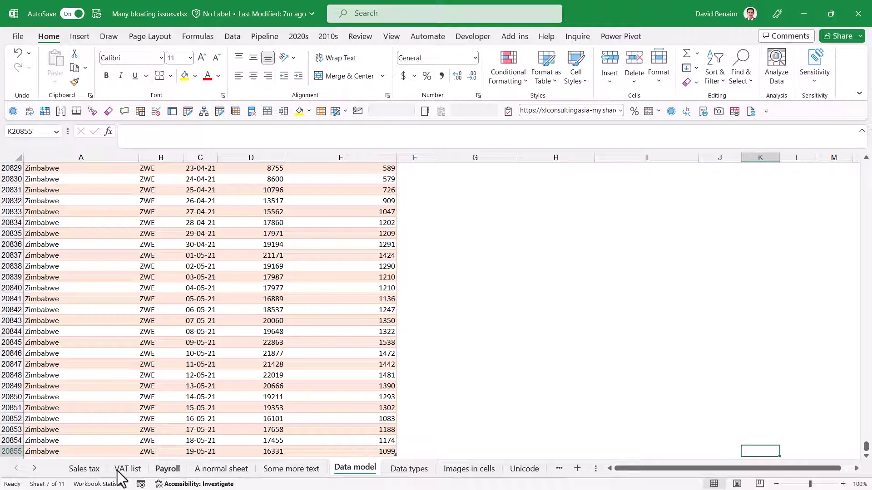
{"action": "left_click", "coordinate": [79, 471]}
{"action": "left_click", "coordinate": [119, 251]}
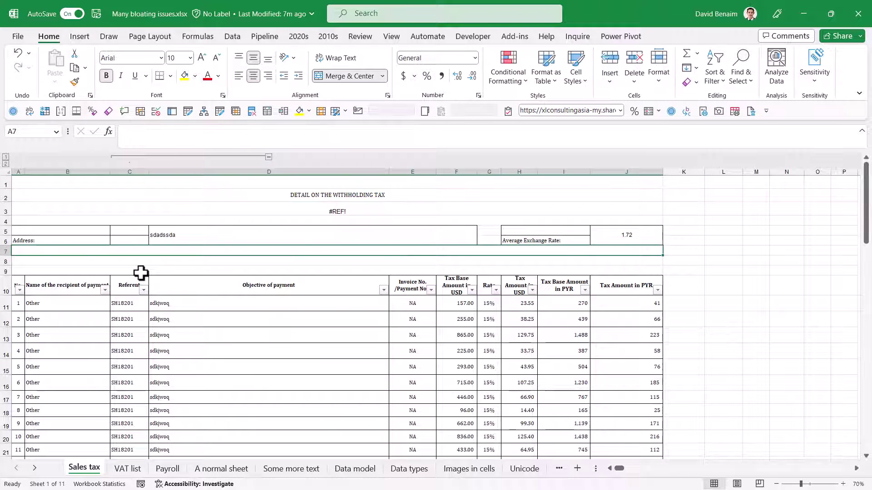
{"action": "key", "text": "ctrl+End"}
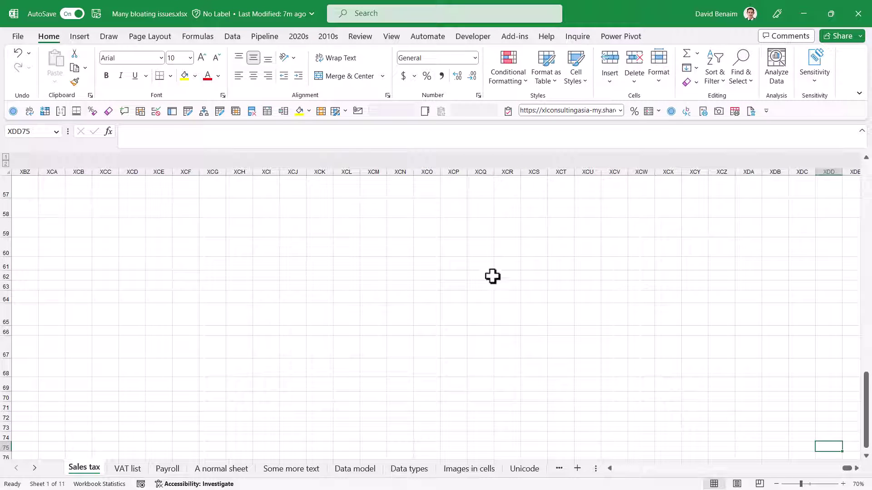
- Jump to the Payroll sheet's last used cell and inspect cells V17 and V18 in its side table
{"action": "left_click", "coordinate": [171, 470]}
{"action": "left_click", "coordinate": [47, 188]}
{"action": "key", "text": "ctrl+End"}
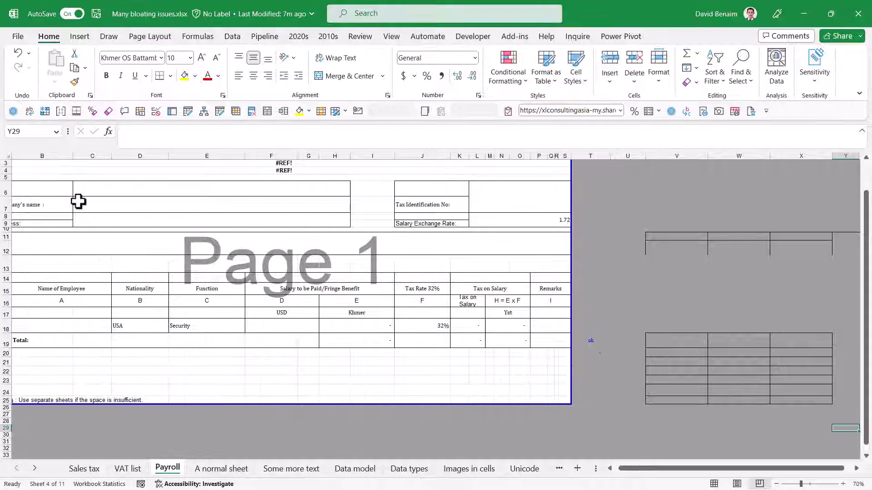
{"action": "left_click", "coordinate": [686, 314]}
{"action": "left_click", "coordinate": [681, 326]}
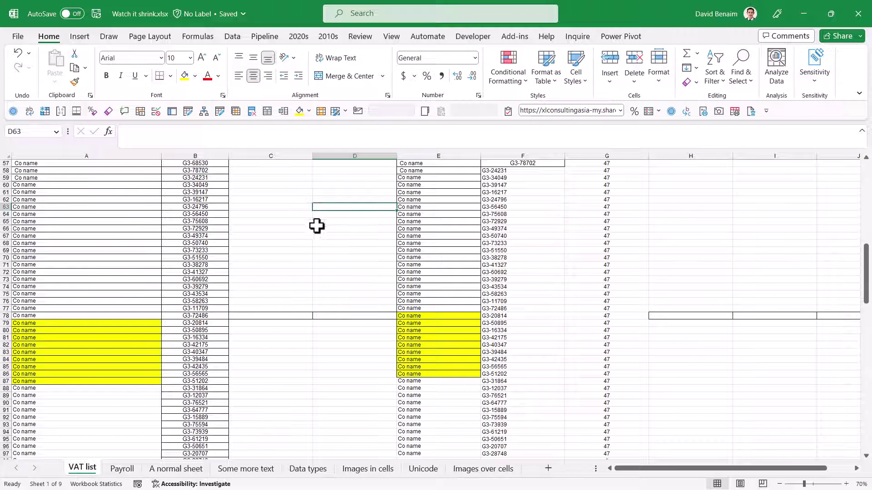
- In Watch it shrink.xlsx, step through Data types, Images in cells, Unicode and Images over cells
{"action": "left_click", "coordinate": [289, 185]}
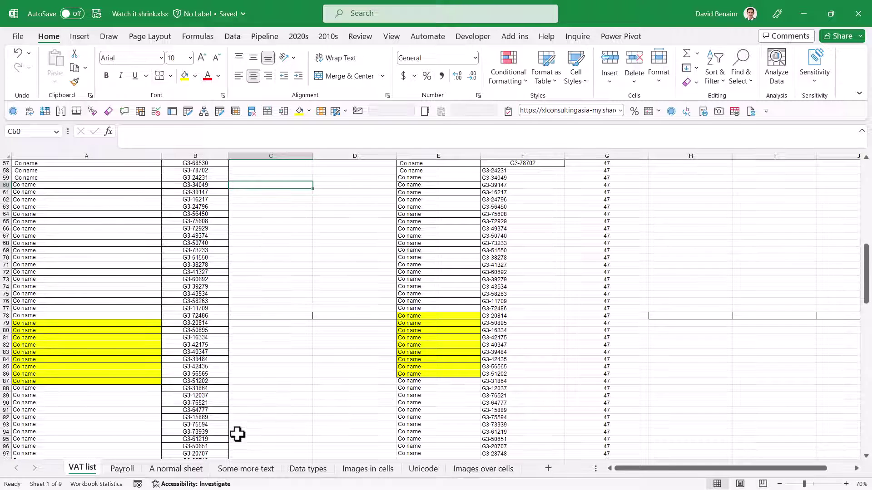
{"action": "left_click", "coordinate": [308, 469]}
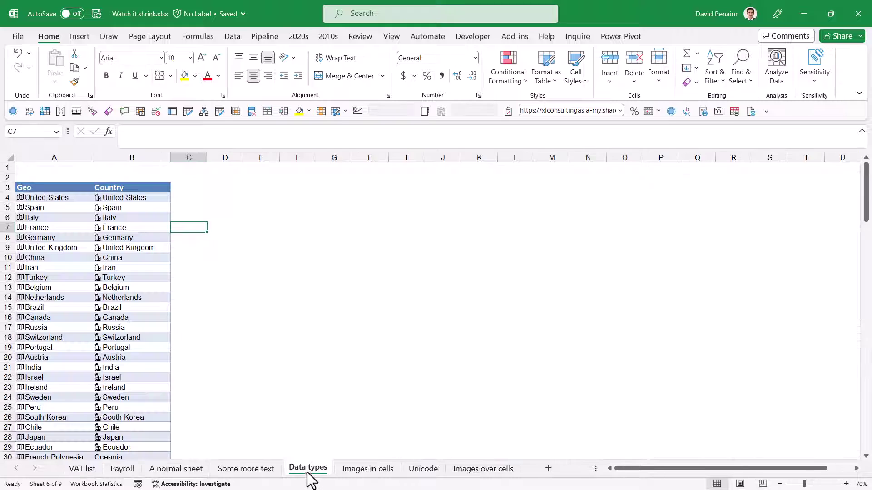
{"action": "left_click", "coordinate": [367, 469]}
{"action": "left_click", "coordinate": [425, 469]}
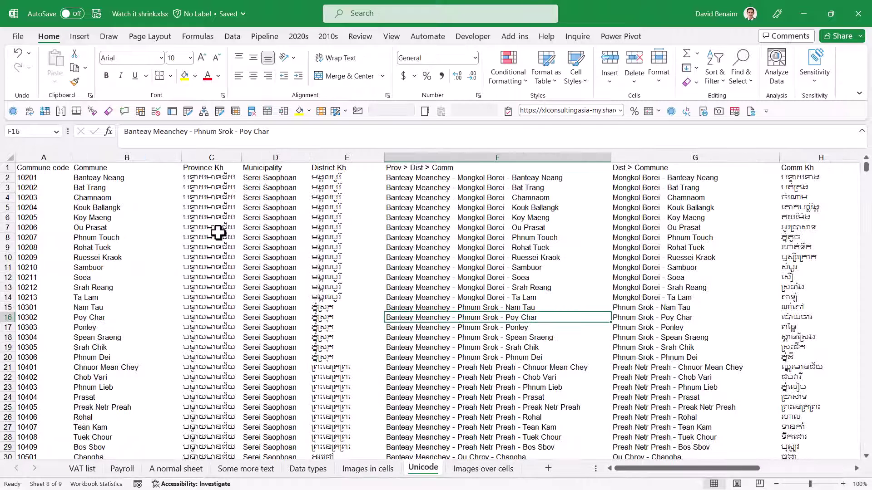
{"action": "left_click", "coordinate": [492, 470]}
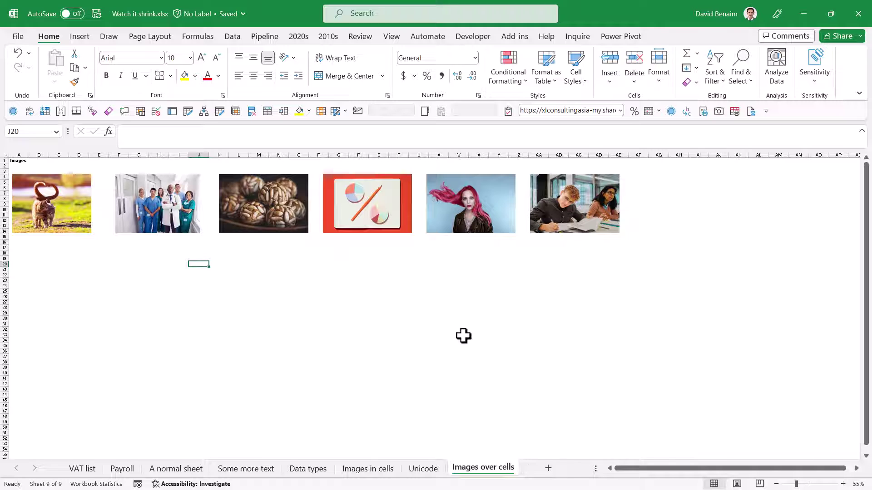
{"action": "left_click", "coordinate": [516, 292]}
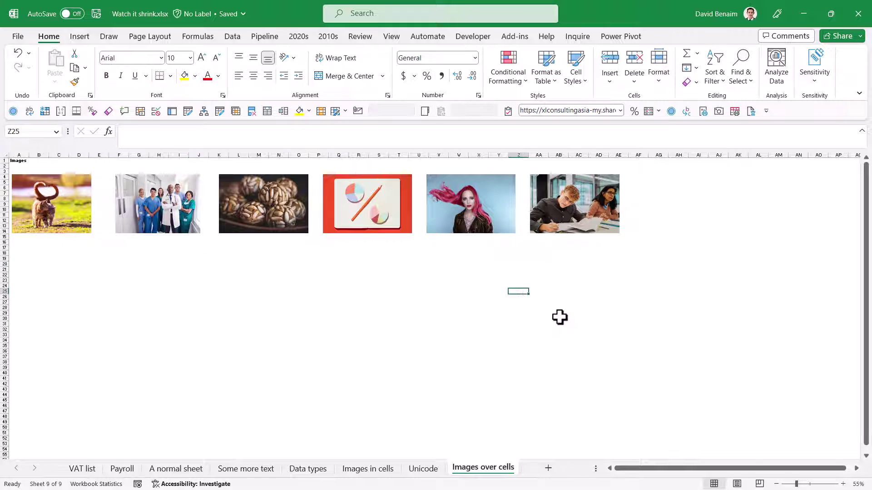